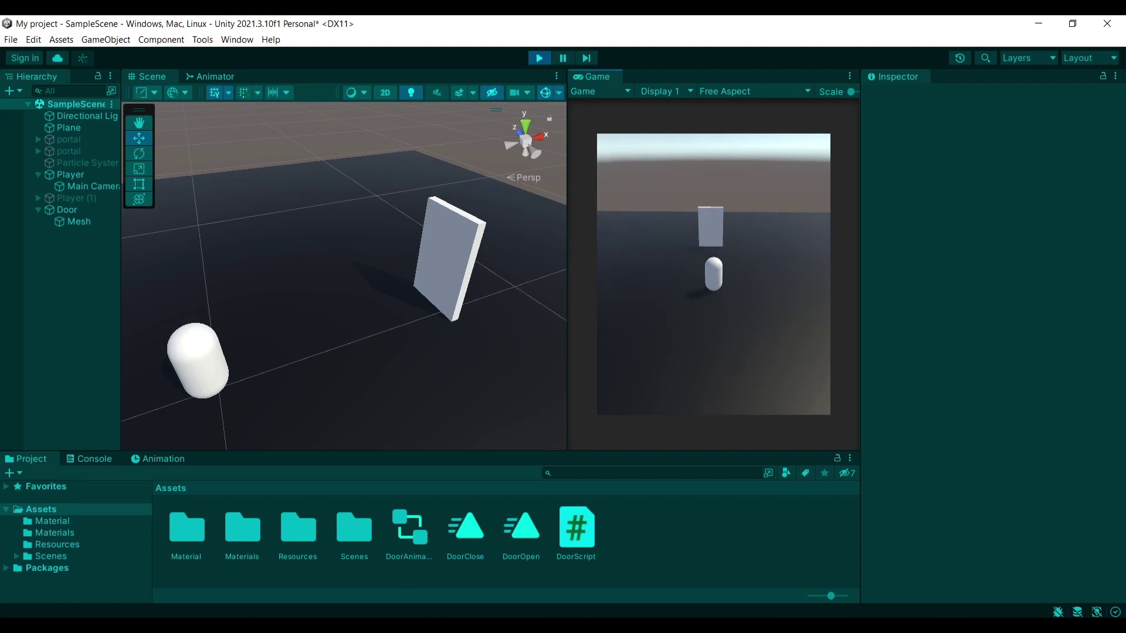
# Step: Walk the player capsule up to the door with W, D and A, then press E to swing it open
pyautogui.press('w')
pyautogui.press('w')
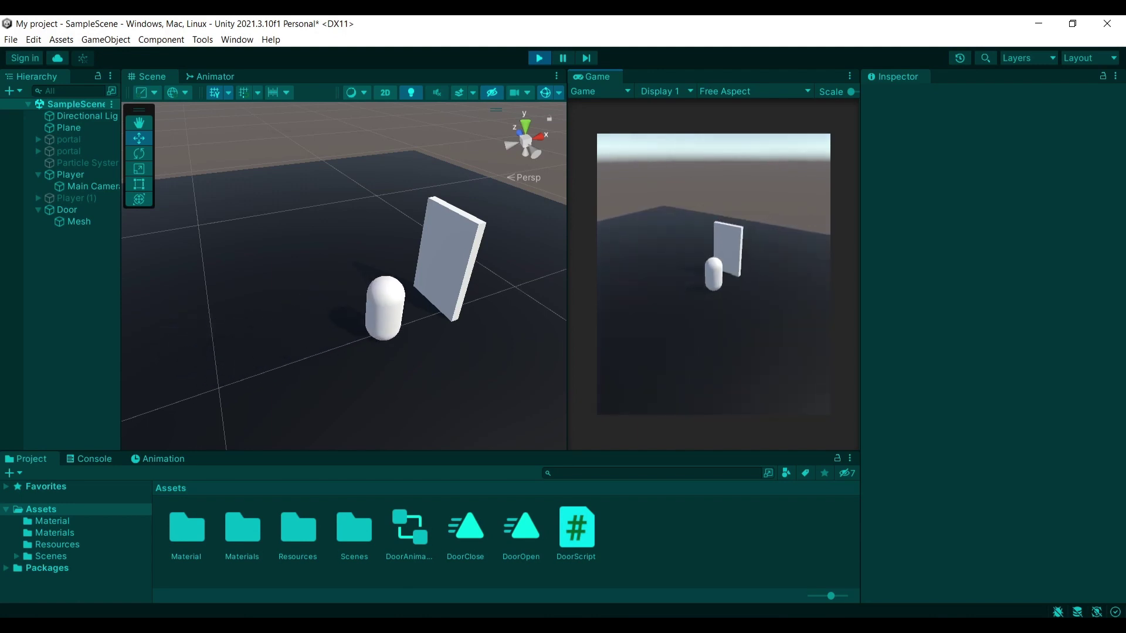
pyautogui.press('d')
pyautogui.press('a')
pyautogui.press('e')
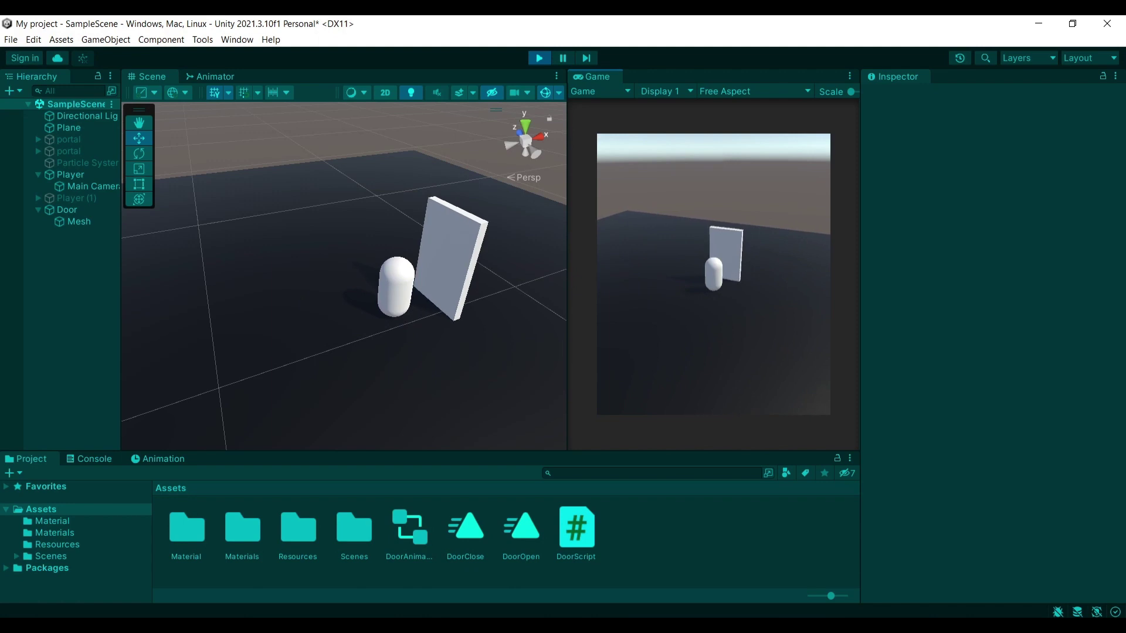
pyautogui.press('d')
pyautogui.press('d')
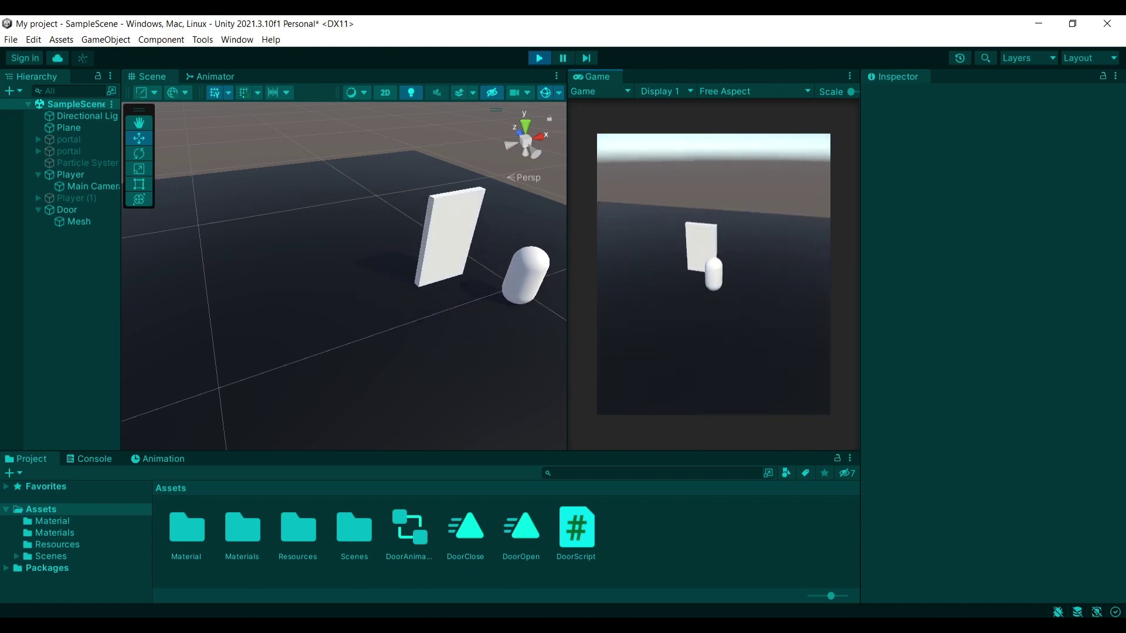
# Step: Swing the door back with E, strafe the player past it, then stop Play mode
pyautogui.press('e')
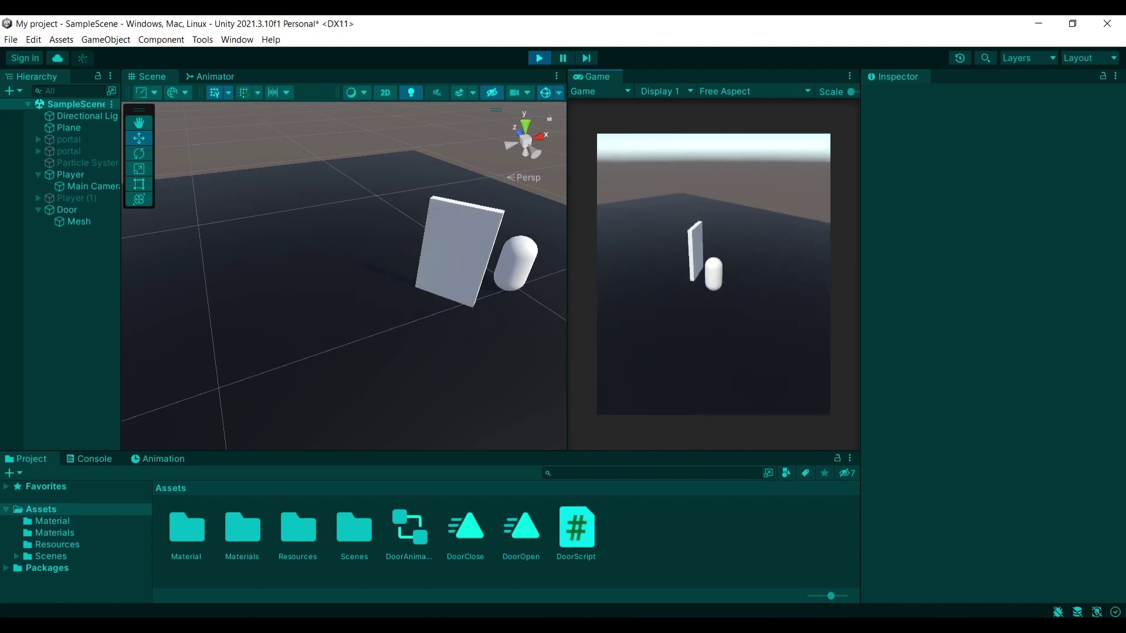
pyautogui.press('d')
pyautogui.press('a')
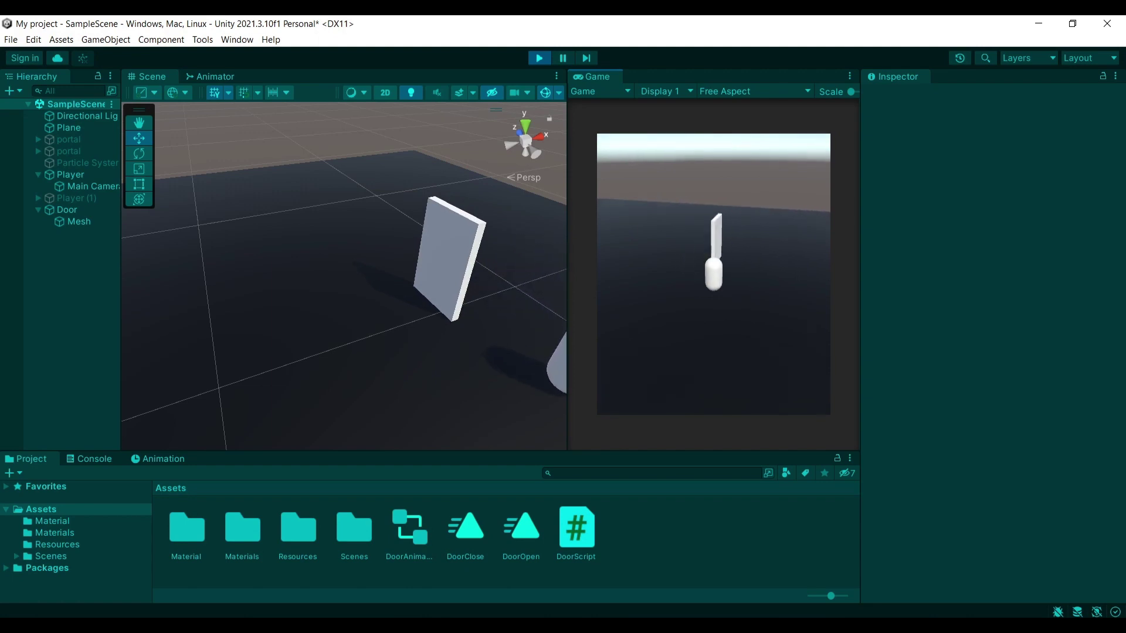
pyautogui.press('a')
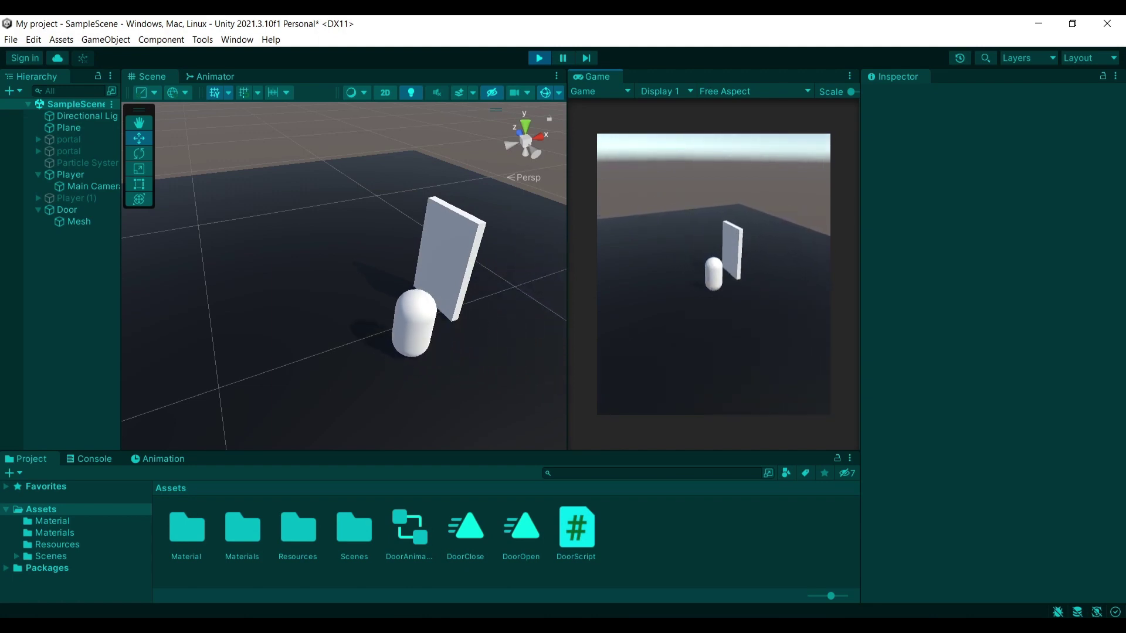
pyautogui.press('a')
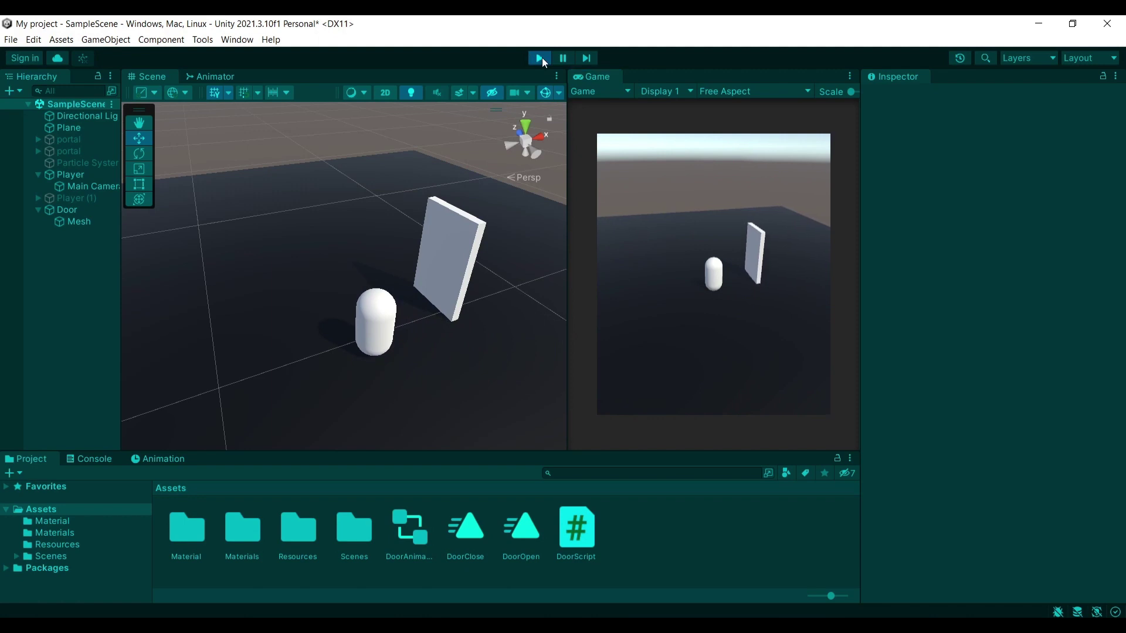
pyautogui.click(540, 58)
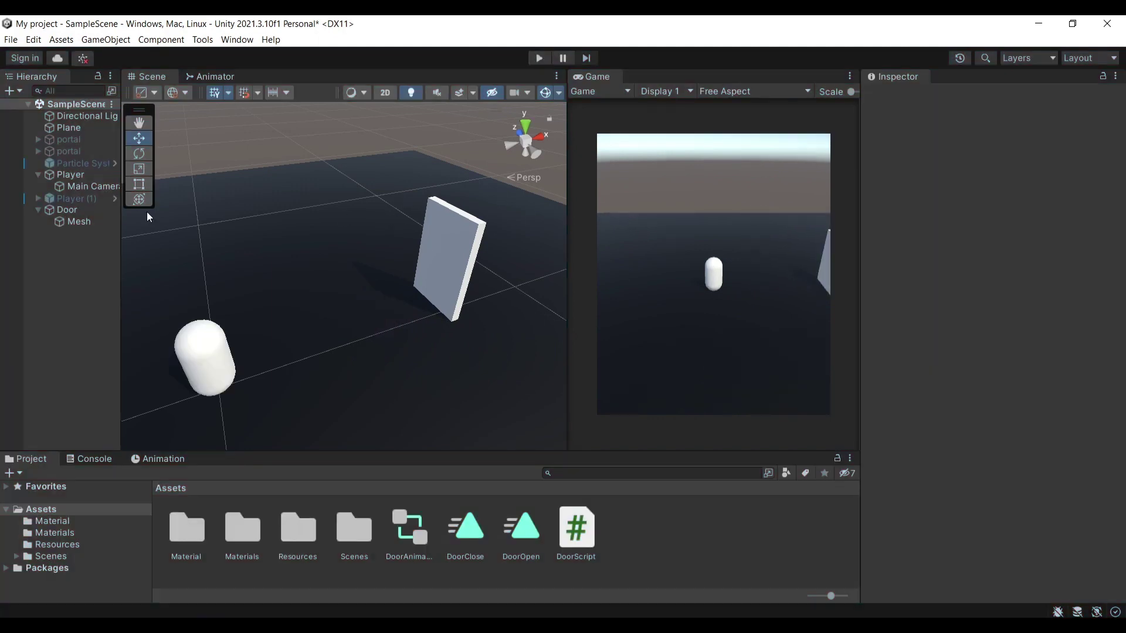
# Step: Create a new 3D Cube from the Hierarchy and reset its transform to the origin
pyautogui.click(445, 242)
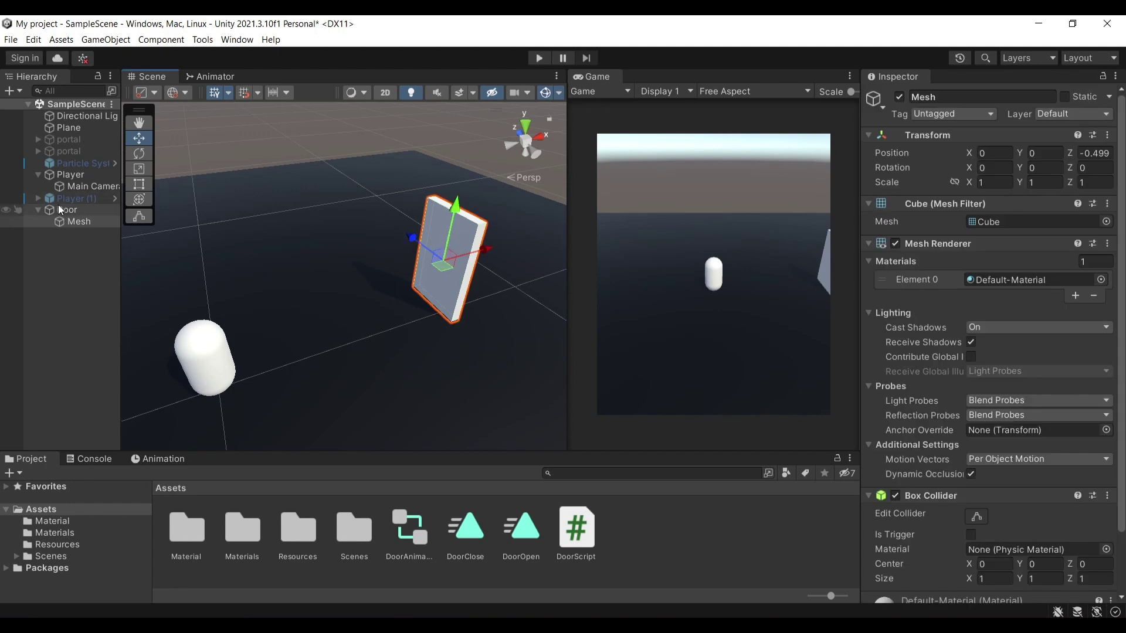
pyautogui.scroll(-5, 418, 216)
pyautogui.click(76, 221)
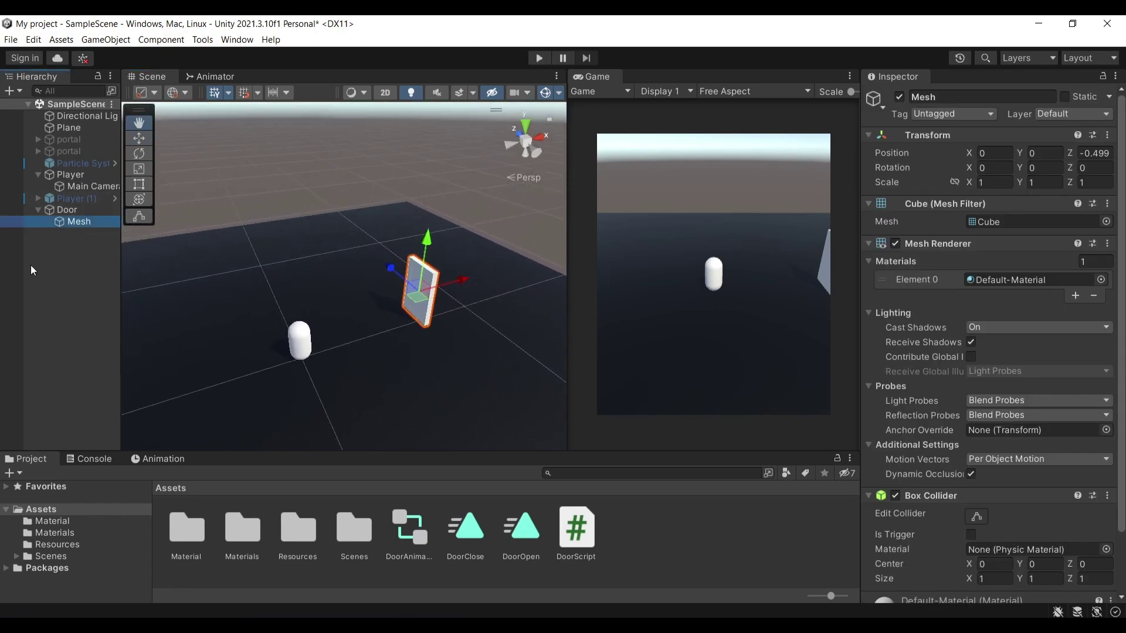
pyautogui.rightClick(32, 267)
pyautogui.moveTo(117, 431)
pyautogui.click(237, 431)
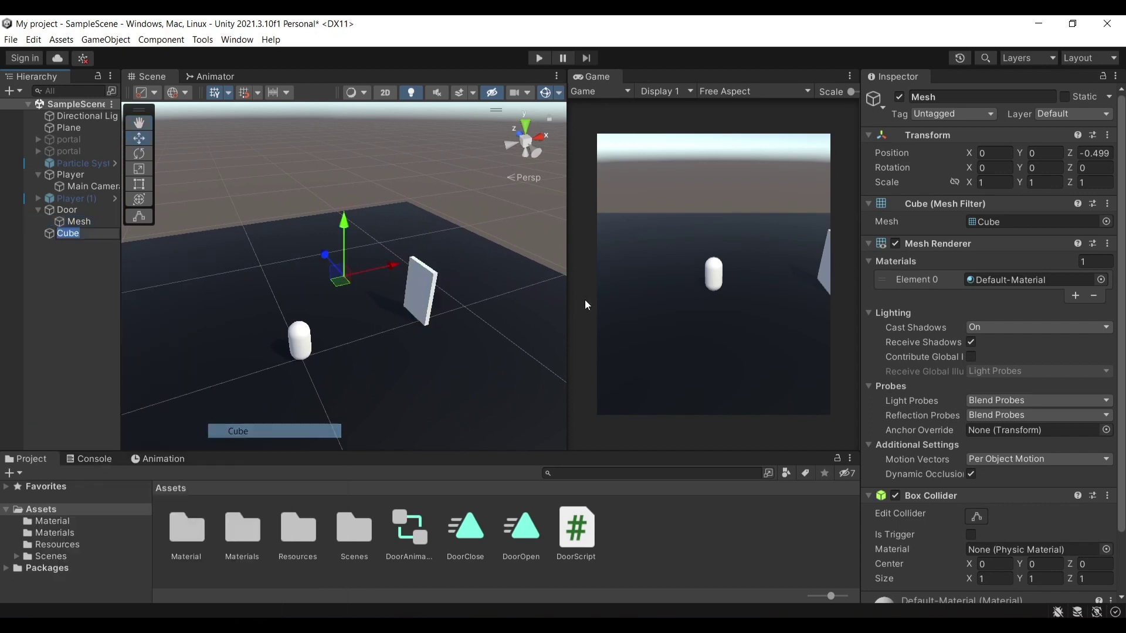
pyautogui.rightClick(918, 139)
pyautogui.click(939, 151)
# Step: Raise the cube to Y 2.07 and scale it into a tall slab, about 0.83 × 2.98 × 1.79
pyautogui.moveTo(325, 251); pyautogui.dragTo(319, 274, button='right')
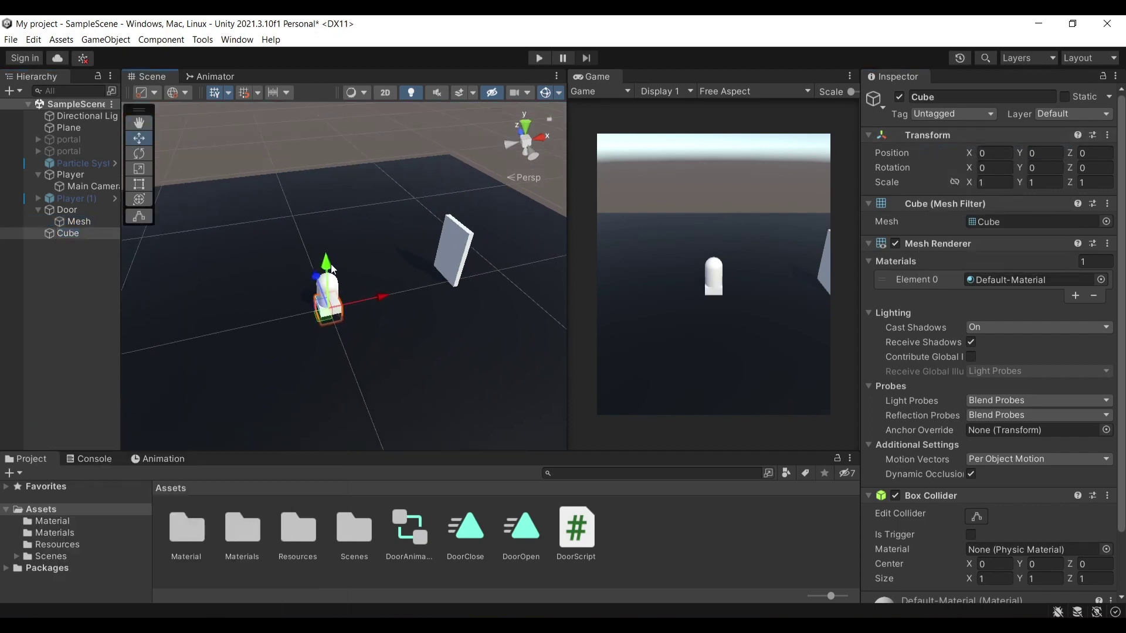
pyautogui.moveTo(328, 262); pyautogui.dragTo(327, 227)
pyautogui.click(144, 174)
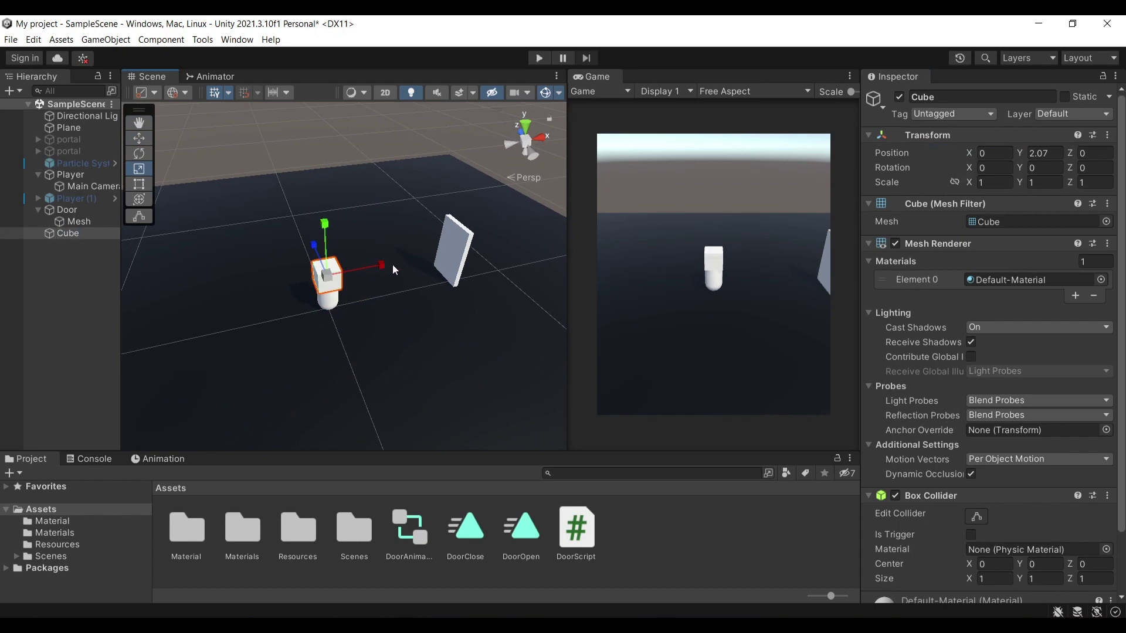
pyautogui.moveTo(382, 267); pyautogui.dragTo(539, 274)
pyautogui.keyDown('alt'); pyautogui.moveTo(537, 273); pyautogui.dragTo(598, 273); pyautogui.keyUp('alt')
pyautogui.moveTo(431, 266); pyautogui.dragTo(276, 266)
pyautogui.click(69, 220)
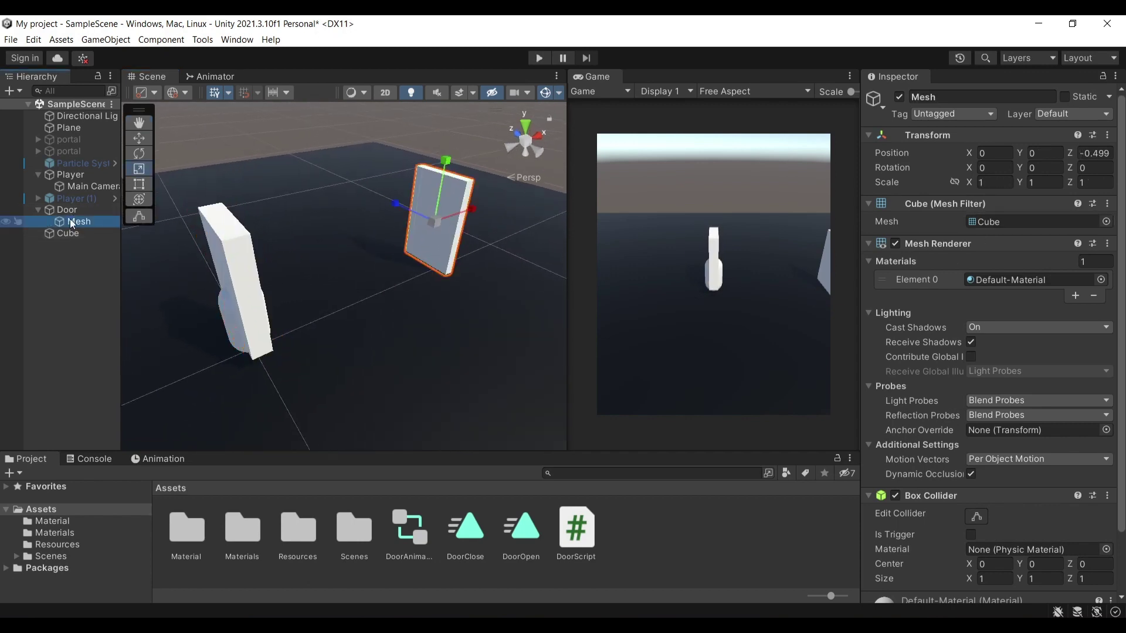
pyautogui.click(72, 209)
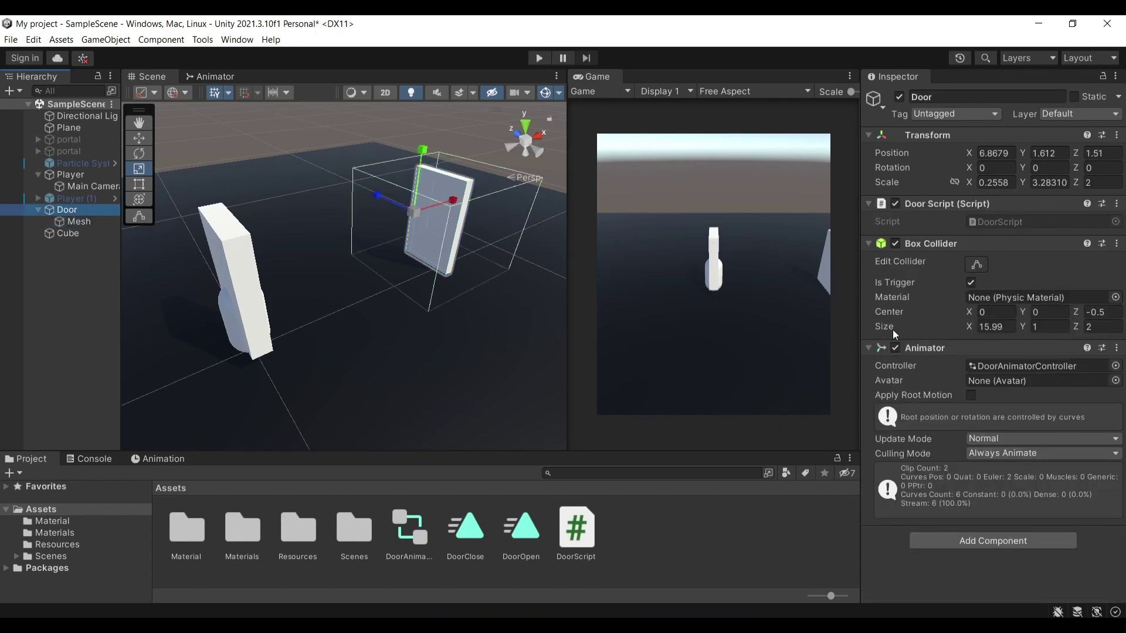
pyautogui.click(78, 221)
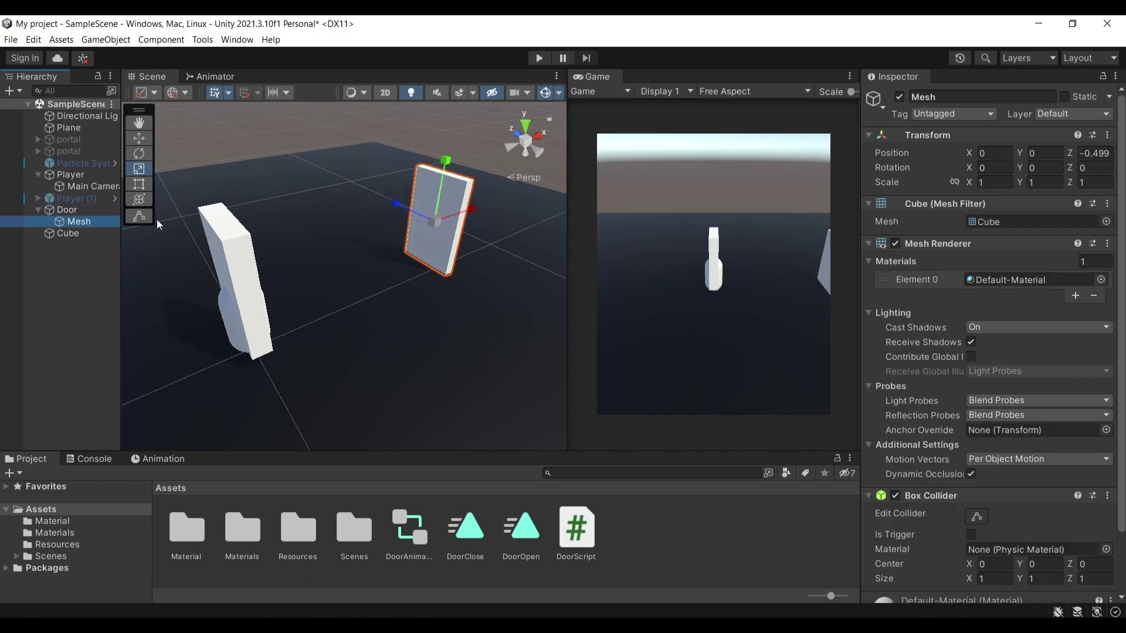
pyautogui.scroll(-3, 968, 237)
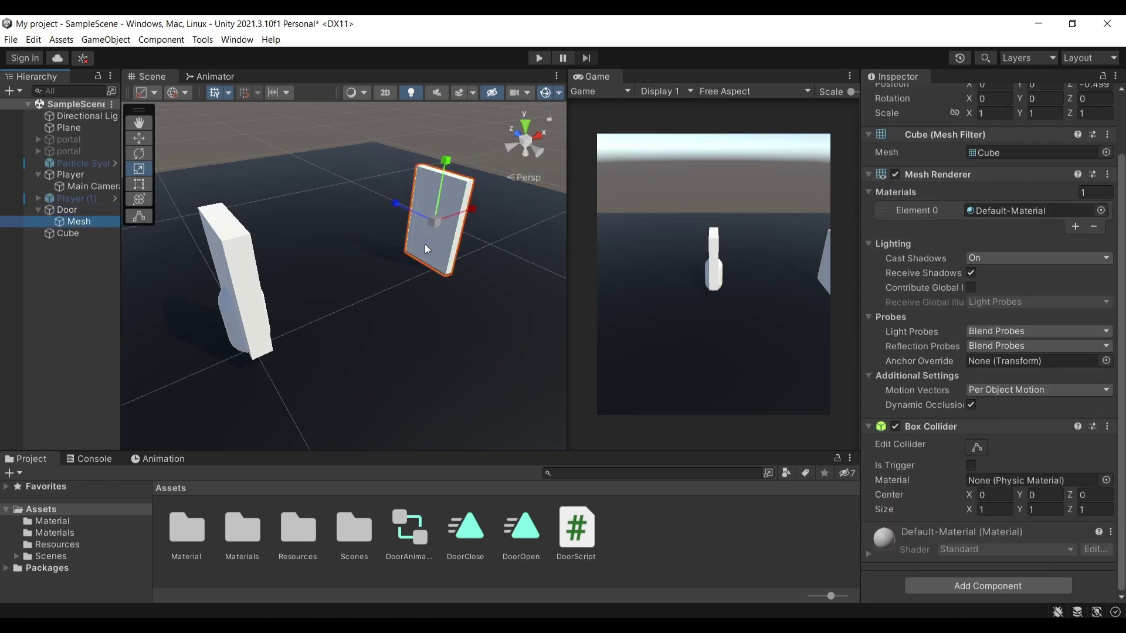
pyautogui.scroll(3, 892, 194)
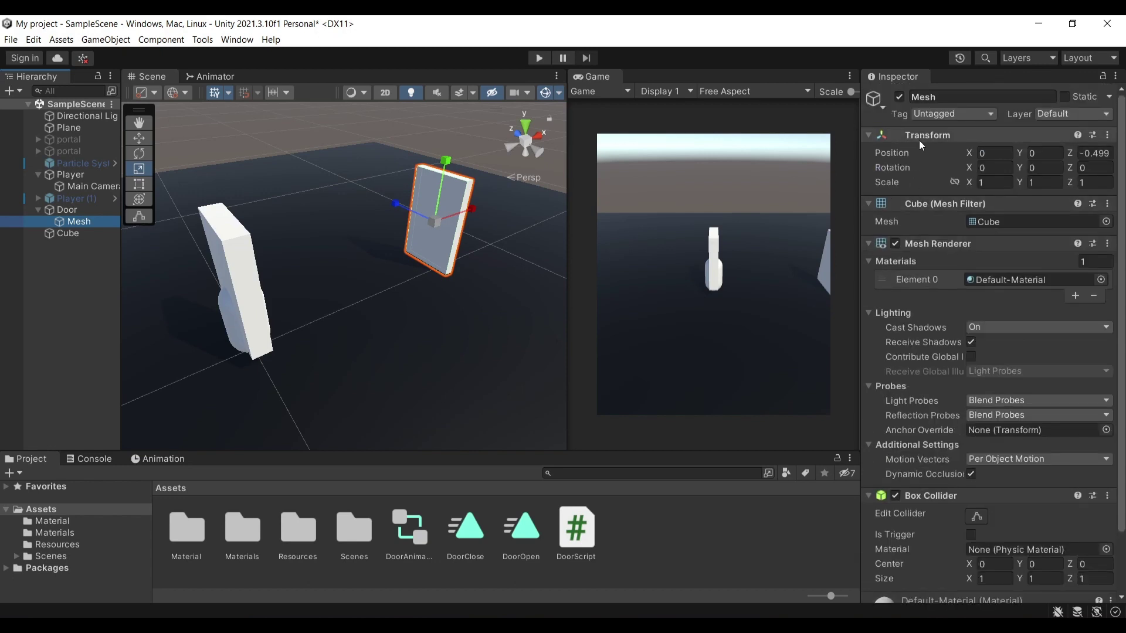
pyautogui.click(901, 98)
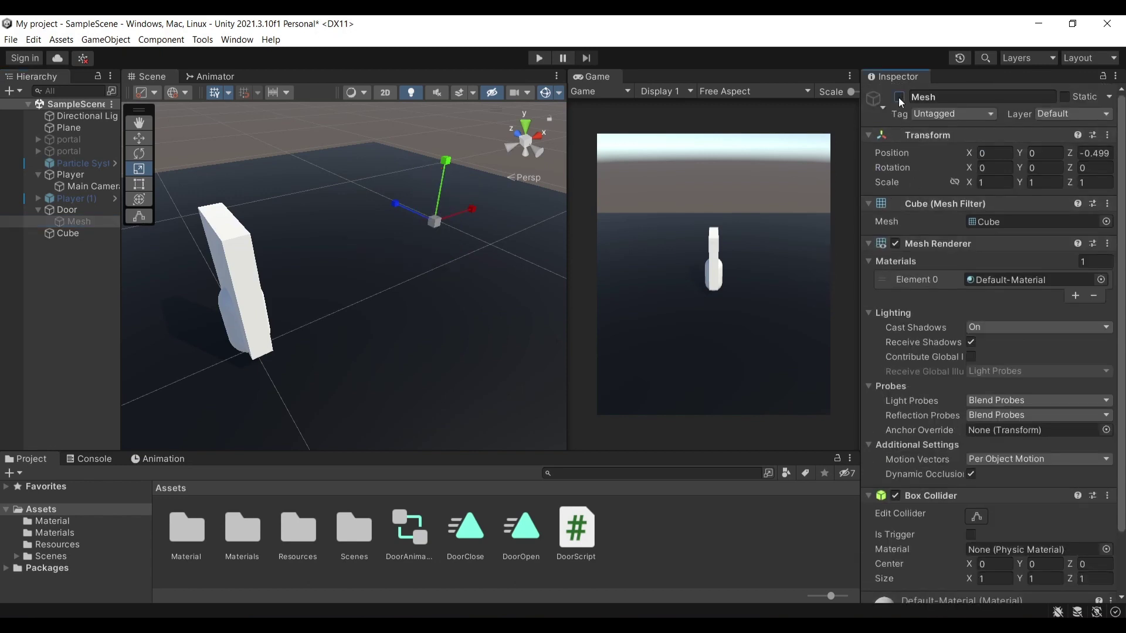
pyautogui.click(900, 97)
pyautogui.click(66, 210)
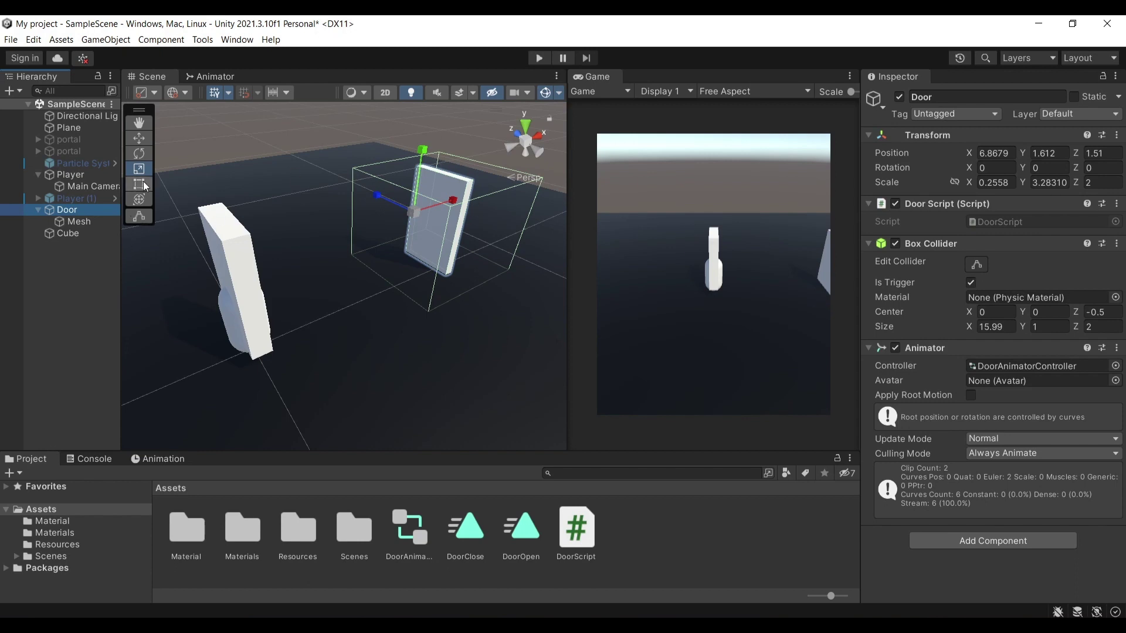
pyautogui.click(144, 159)
pyautogui.moveTo(276, 194); pyautogui.dragTo(393, 147, button='right')
pyautogui.press('w')
pyautogui.keyDown('alt'); pyautogui.moveTo(393, 147); pyautogui.dragTo(625, 286); pyautogui.keyUp('alt')
pyautogui.hotkey('ctrl', 'z')
pyautogui.moveTo(438, 243); pyautogui.dragTo(429, 218, button='right')
pyautogui.press('s')
pyautogui.keyDown('alt'); pyautogui.moveTo(429, 217); pyautogui.dragTo(223, 145); pyautogui.keyUp('alt')
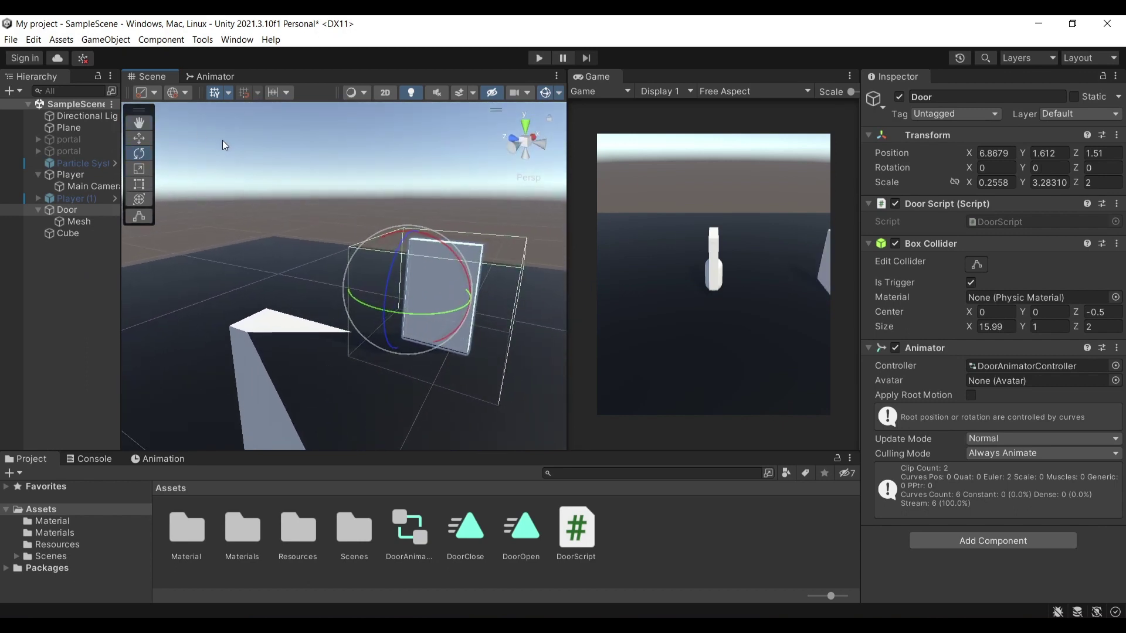
pyautogui.click(154, 99)
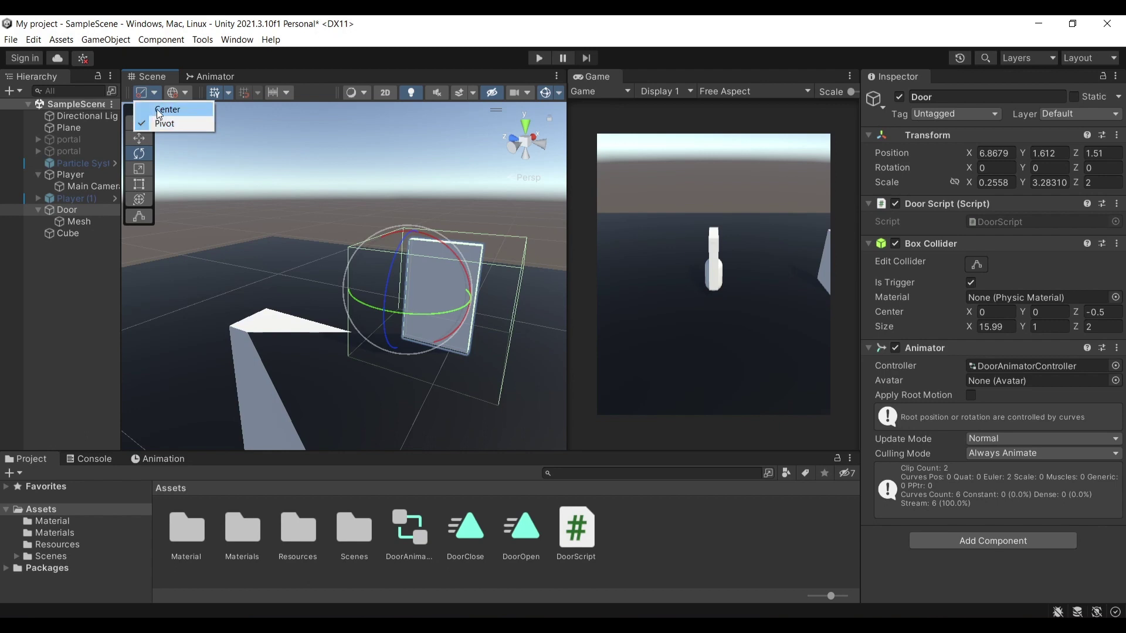
pyautogui.click(88, 218)
pyautogui.doubleClick(87, 210)
pyautogui.press('w')
pyautogui.moveTo(259, 211); pyautogui.dragTo(335, 224, button='right')
pyautogui.press('w')
pyautogui.doubleClick(79, 222)
pyautogui.press('s')
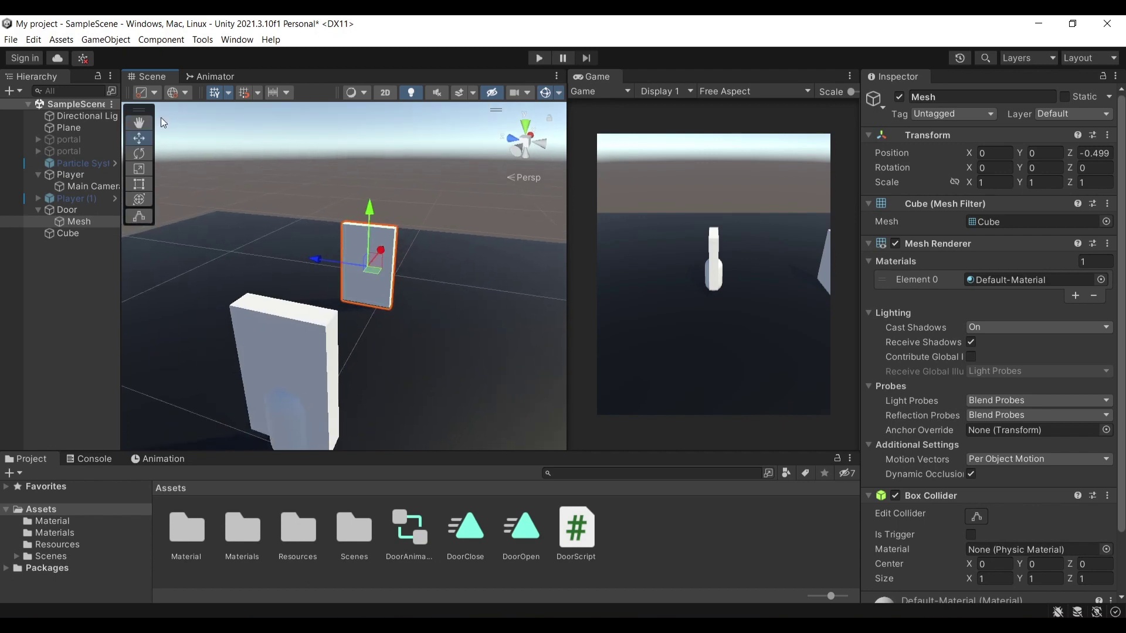
# Step: With the handle set to Center, try rotating the Door, then undo the rotation
pyautogui.click(144, 91)
pyautogui.click(181, 110)
pyautogui.click(66, 209)
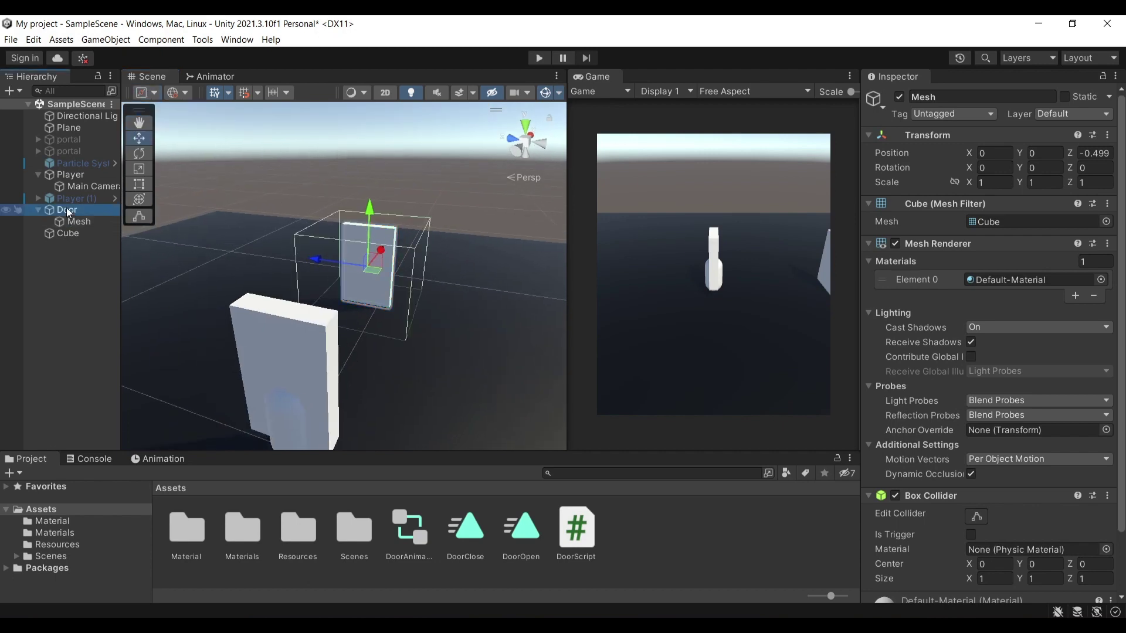
pyautogui.press('w')
pyautogui.moveTo(300, 212); pyautogui.dragTo(318, 220, button='right')
pyautogui.keyDown('alt'); pyautogui.moveTo(317, 221); pyautogui.dragTo(355, 218); pyautogui.keyUp('alt')
pyautogui.press('e')
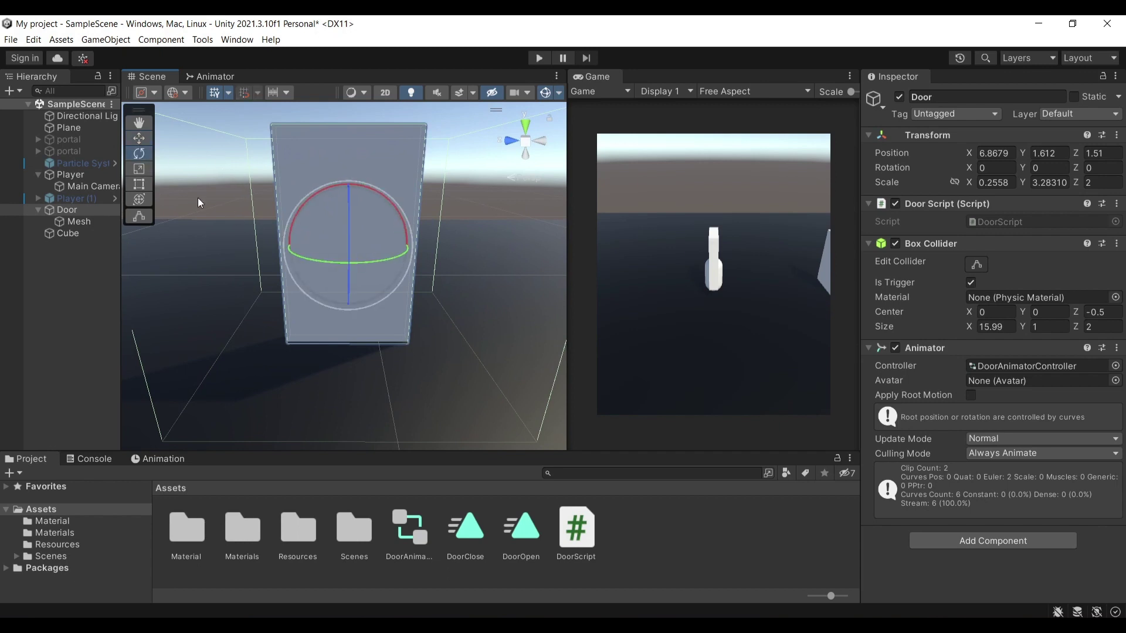
pyautogui.keyDown('alt'); pyautogui.moveTo(186, 255); pyautogui.dragTo(533, 229); pyautogui.keyUp('alt')
pyautogui.hotkey('ctrl', 'z')
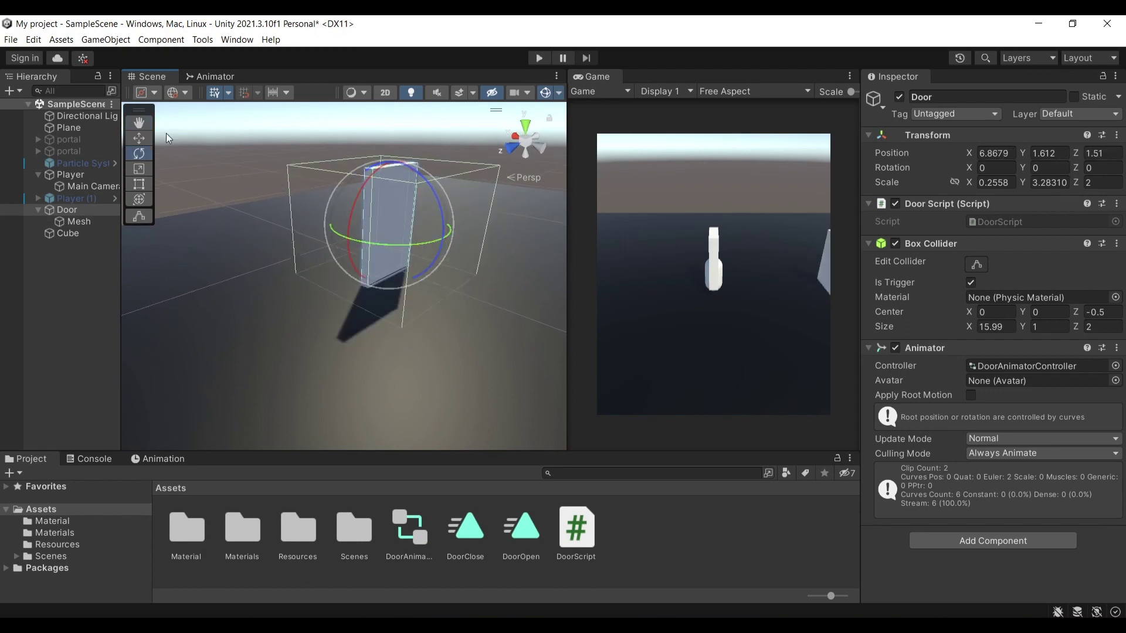
# Step: Switch the handle back to Pivot, swing the Door about 90° around Y, then undo it
pyautogui.click(154, 95)
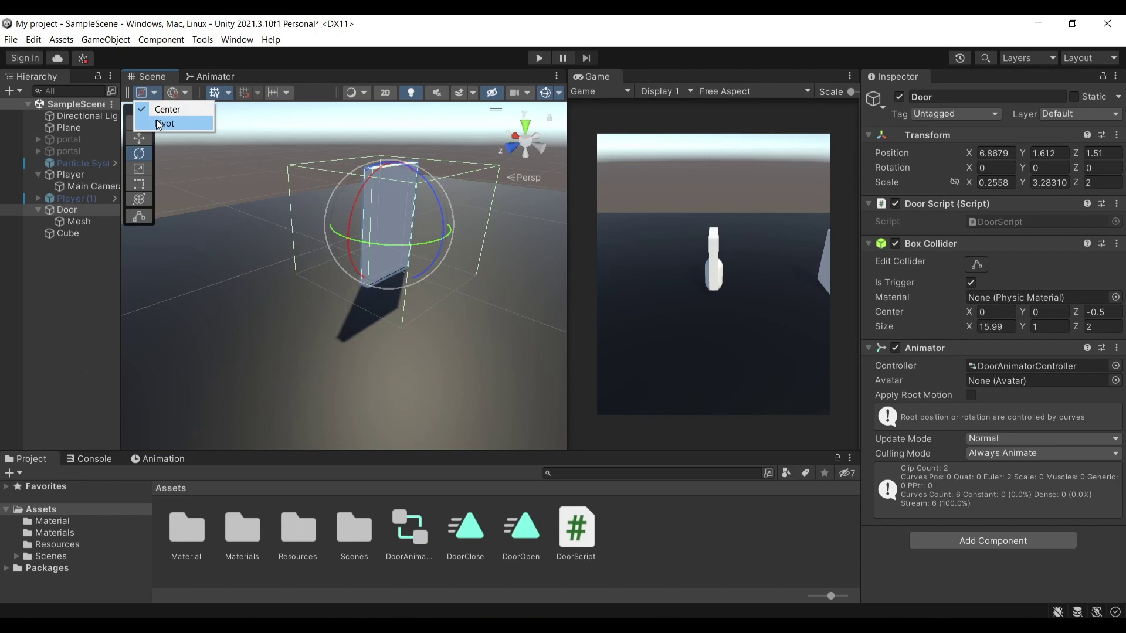
pyautogui.click(159, 124)
pyautogui.click(82, 222)
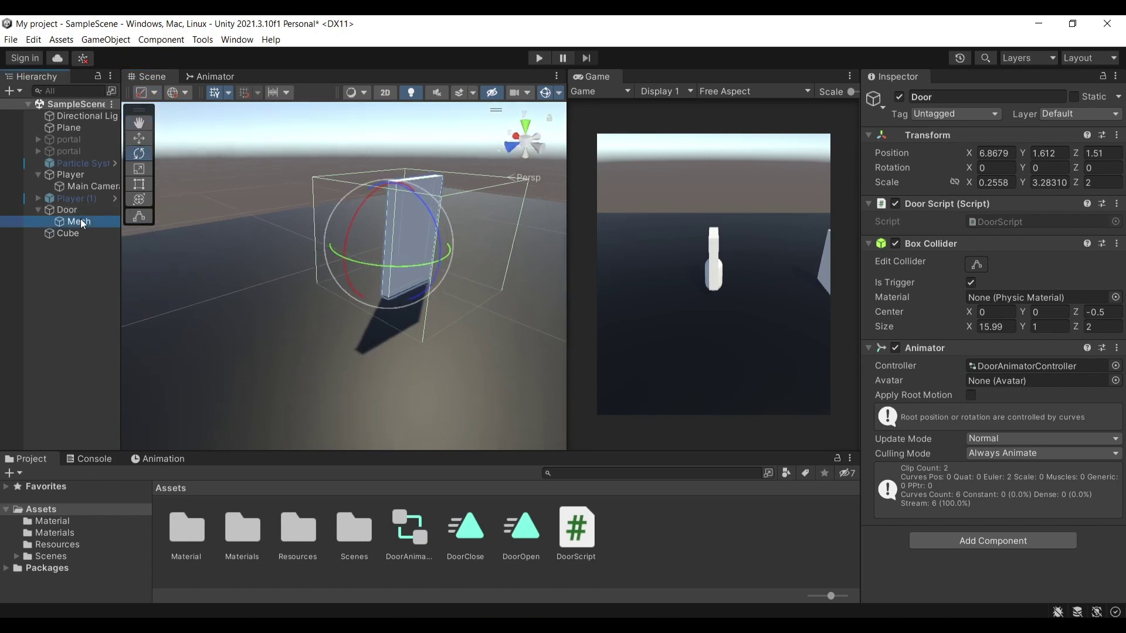
pyautogui.click(76, 210)
pyautogui.moveTo(314, 185); pyautogui.dragTo(344, 251, button='right')
pyautogui.press('w')
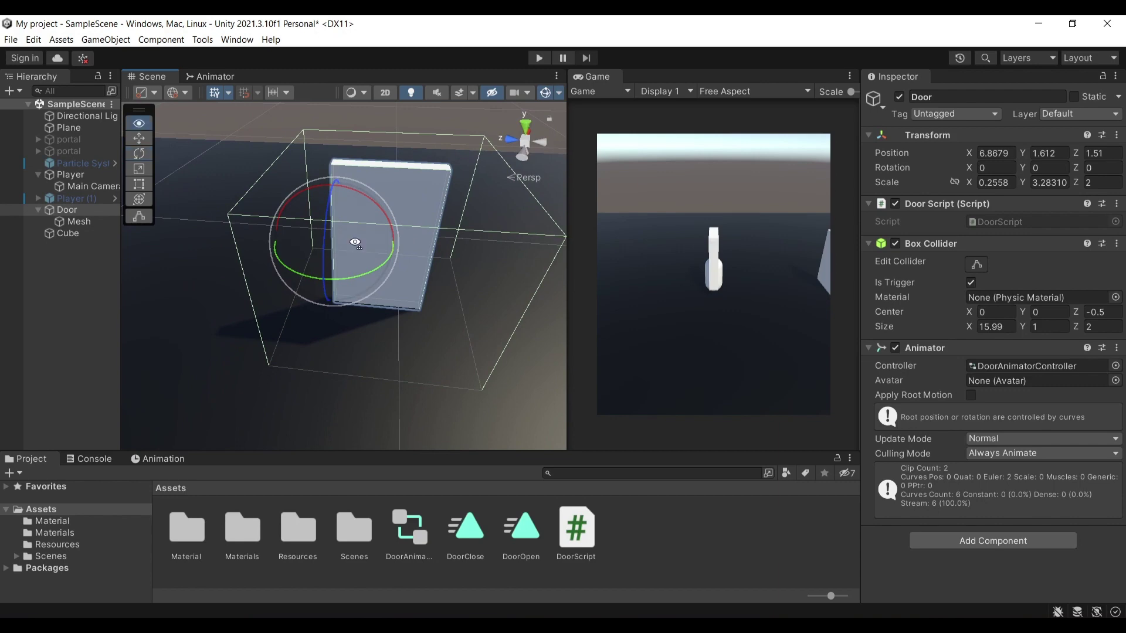
pyautogui.moveTo(352, 277); pyautogui.dragTo(493, 265)
pyautogui.hotkey('ctrl', 'z')
# Step: Delete the stray Cube slab, leaving the Door, its Mesh and the player capsule
pyautogui.moveTo(493, 265); pyautogui.dragTo(405, 258, button='right')
pyautogui.press('s')
pyautogui.click(394, 277)
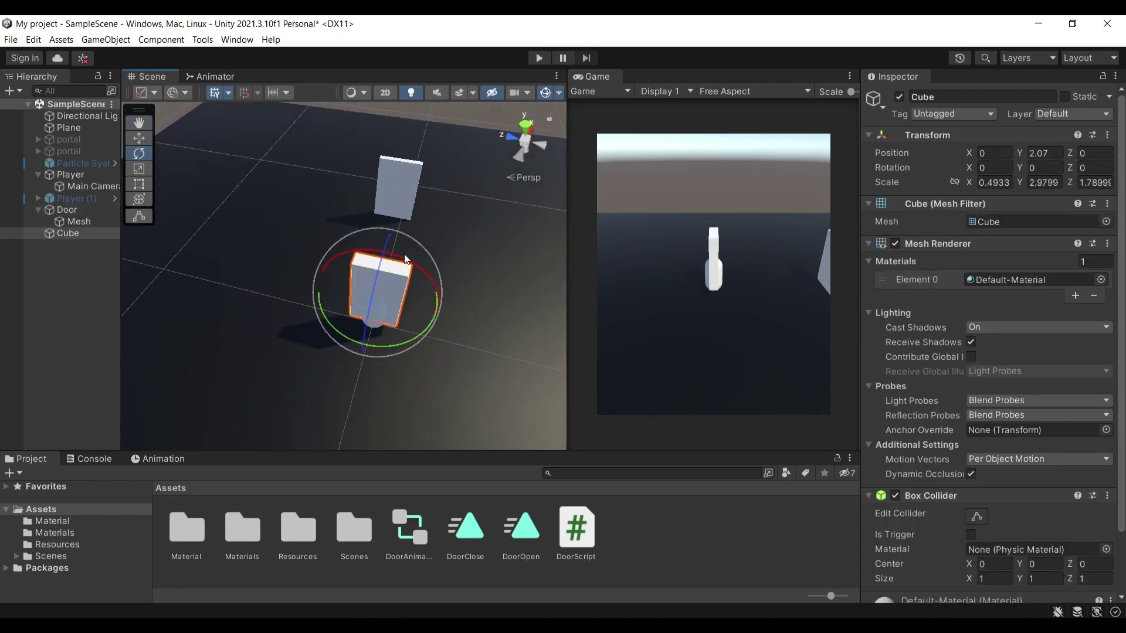
pyautogui.press('Delete')
pyautogui.click(154, 94)
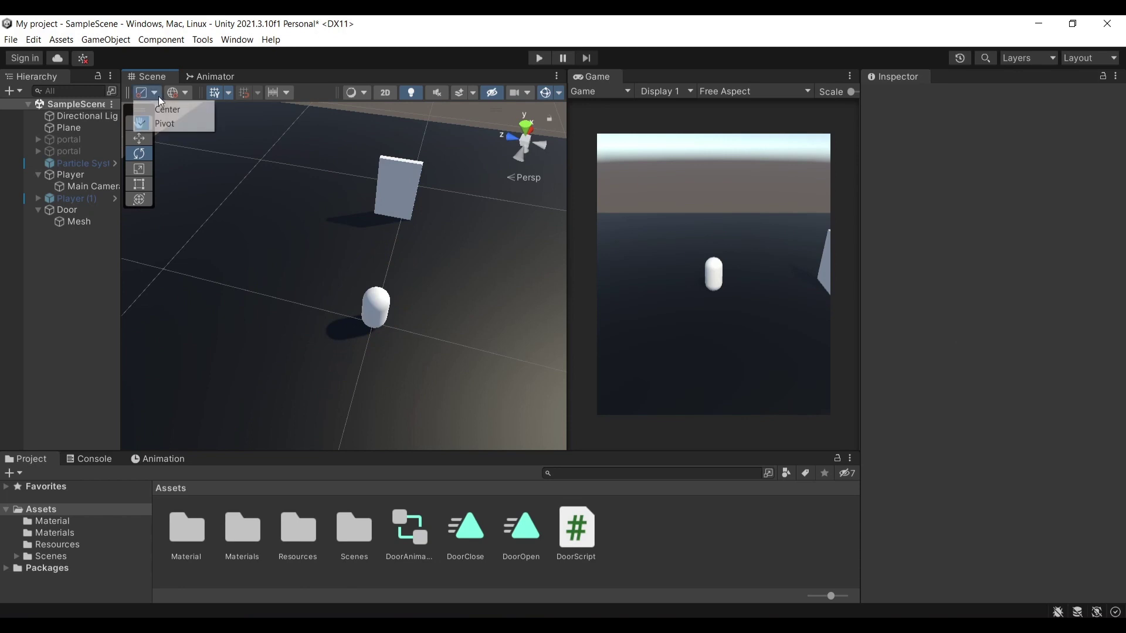
# Step: Show the Animation window for the door mesh and keep the DoorOpen clip with its Door : Rotation track
pyautogui.click(466, 127)
pyautogui.moveTo(447, 128); pyautogui.dragTo(218, 405, button='right')
pyautogui.click(163, 460)
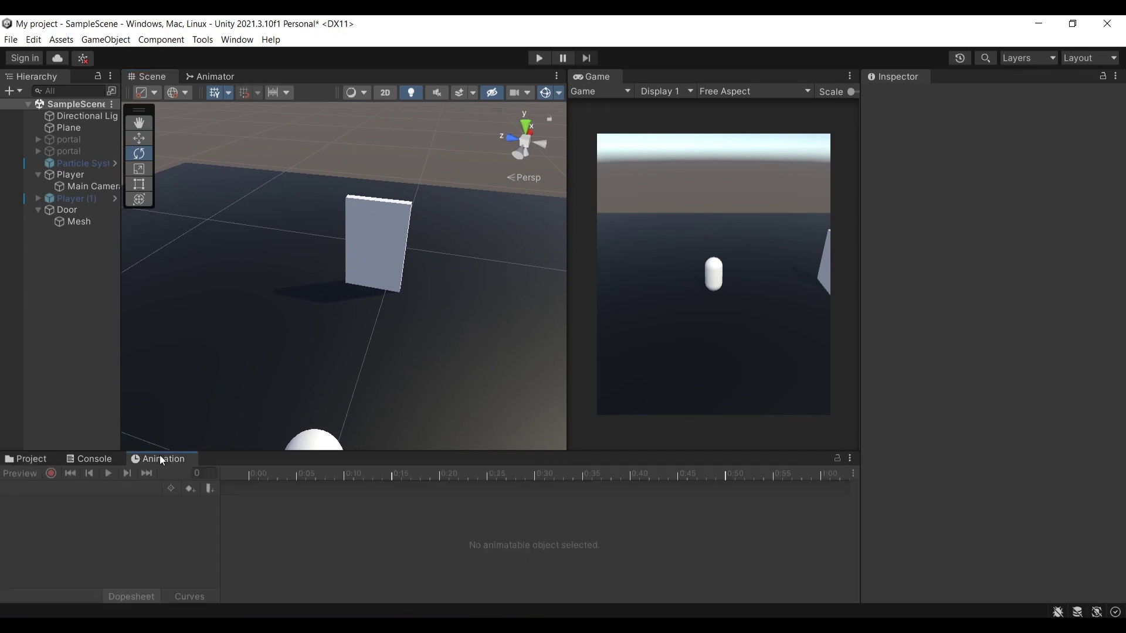
pyautogui.click(370, 250)
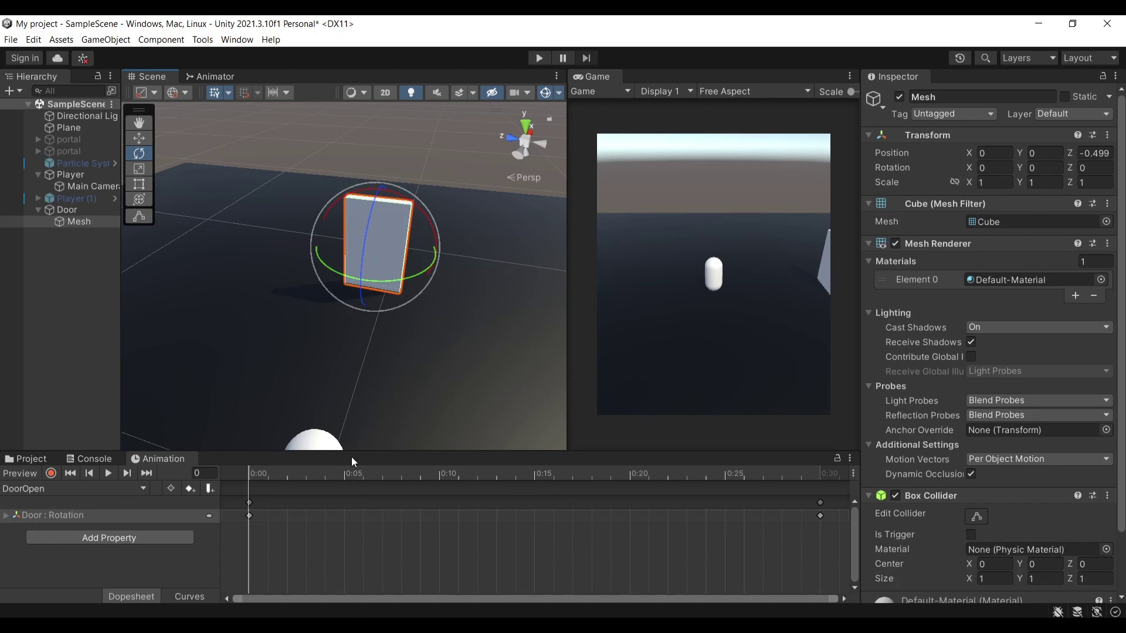
pyautogui.click(59, 488)
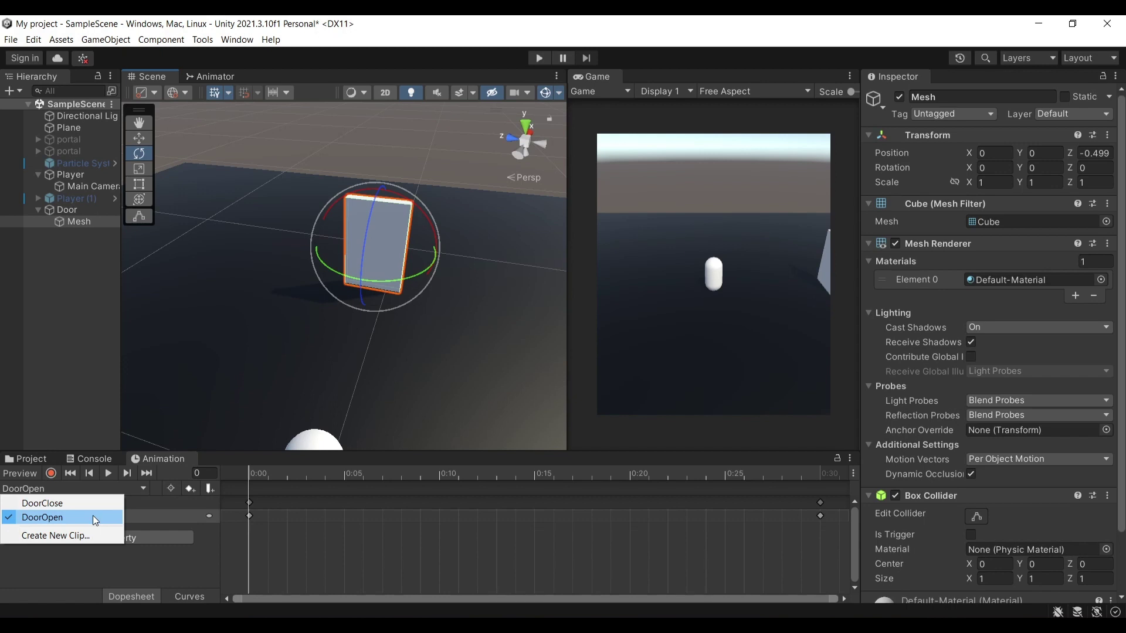
pyautogui.click(251, 487)
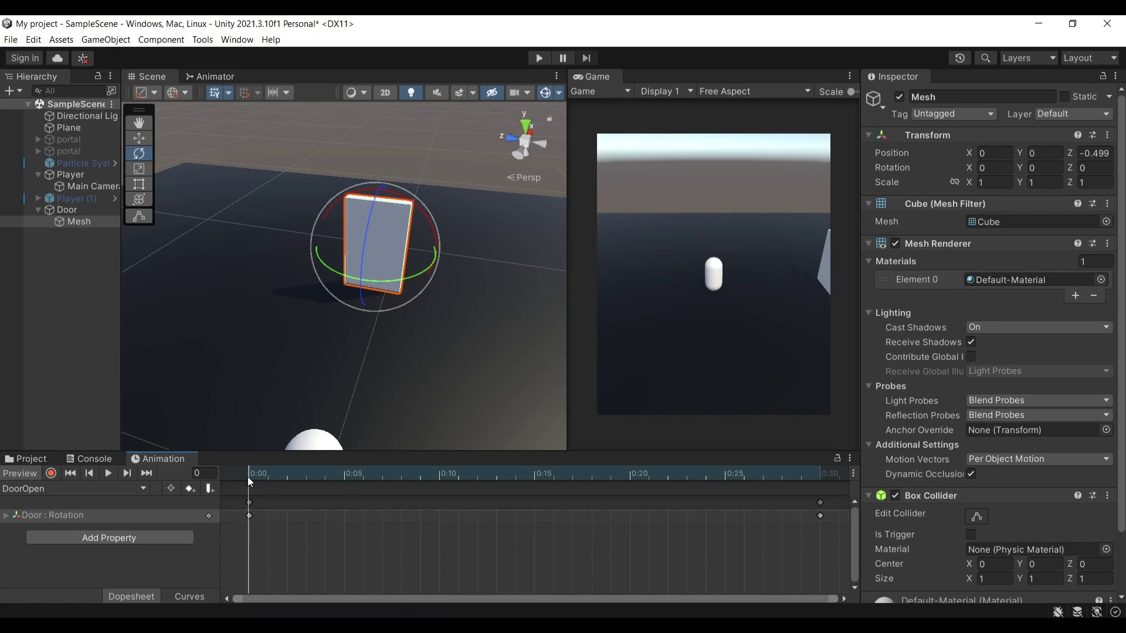
# Step: Scrub the DoorOpen timeline from frame 0 to 30 and back to preview the door's swing
pyautogui.scroll(-2, 258, 498)
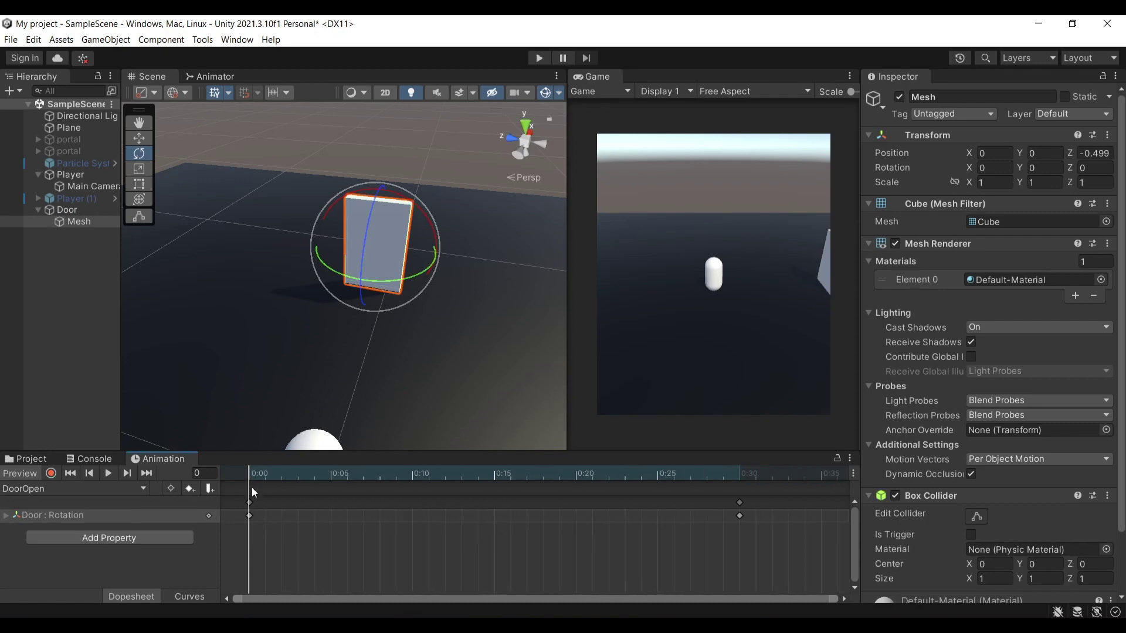
pyautogui.click(277, 478)
pyautogui.moveTo(278, 482); pyautogui.dragTo(255, 476)
pyautogui.moveTo(376, 288); pyautogui.dragTo(375, 274, button='right')
pyautogui.moveTo(251, 478); pyautogui.dragTo(740, 490)
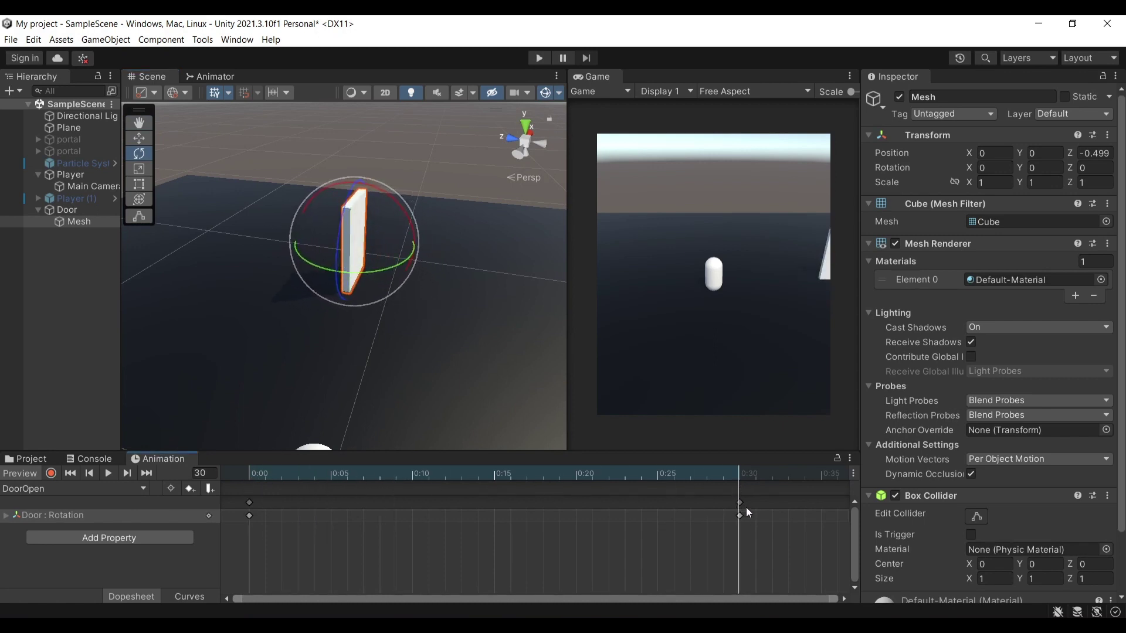
pyautogui.moveTo(432, 267); pyautogui.dragTo(344, 291, button='right')
pyautogui.click(301, 485)
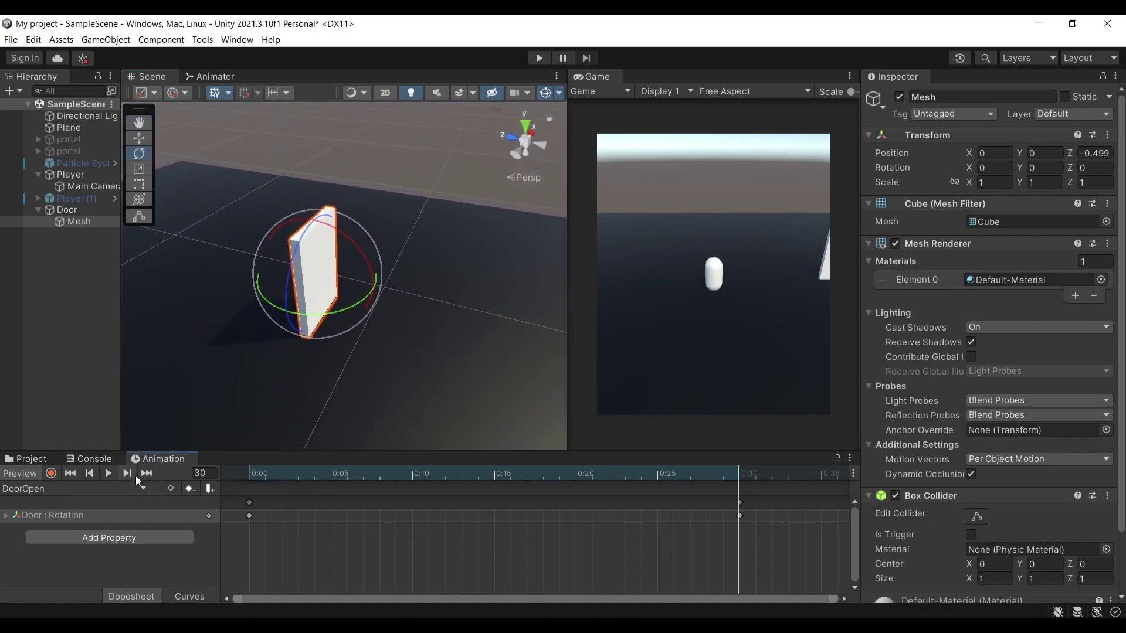
pyautogui.moveTo(286, 477); pyautogui.dragTo(233, 467)
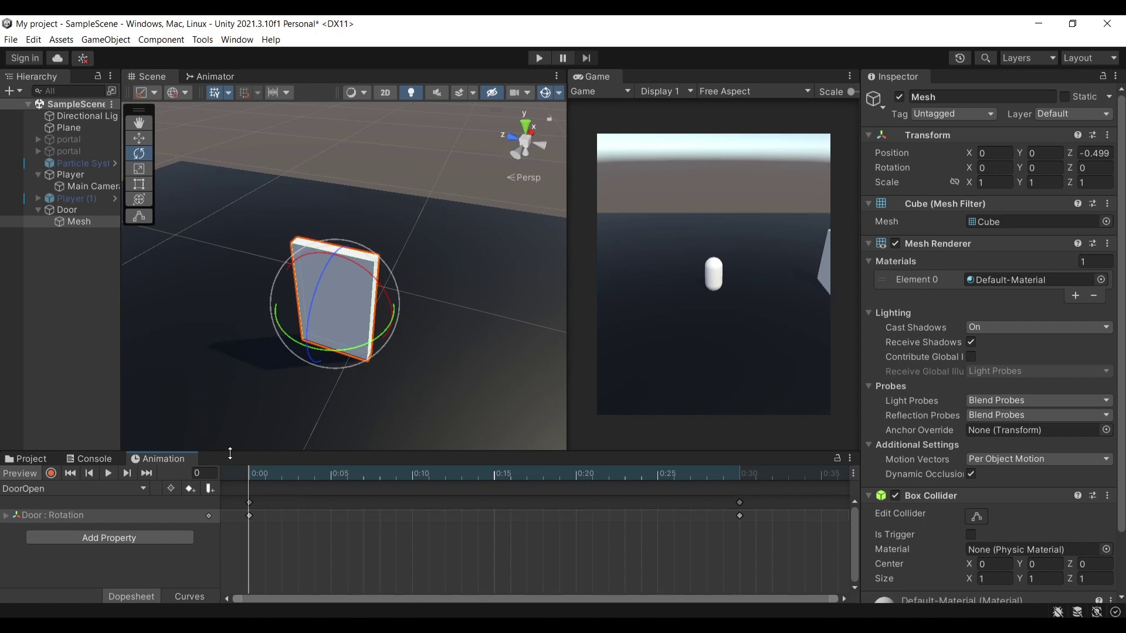
# Step: Turn on animation recording, undo the accidental Mesh rotation key, and select Door instead
pyautogui.click(51, 475)
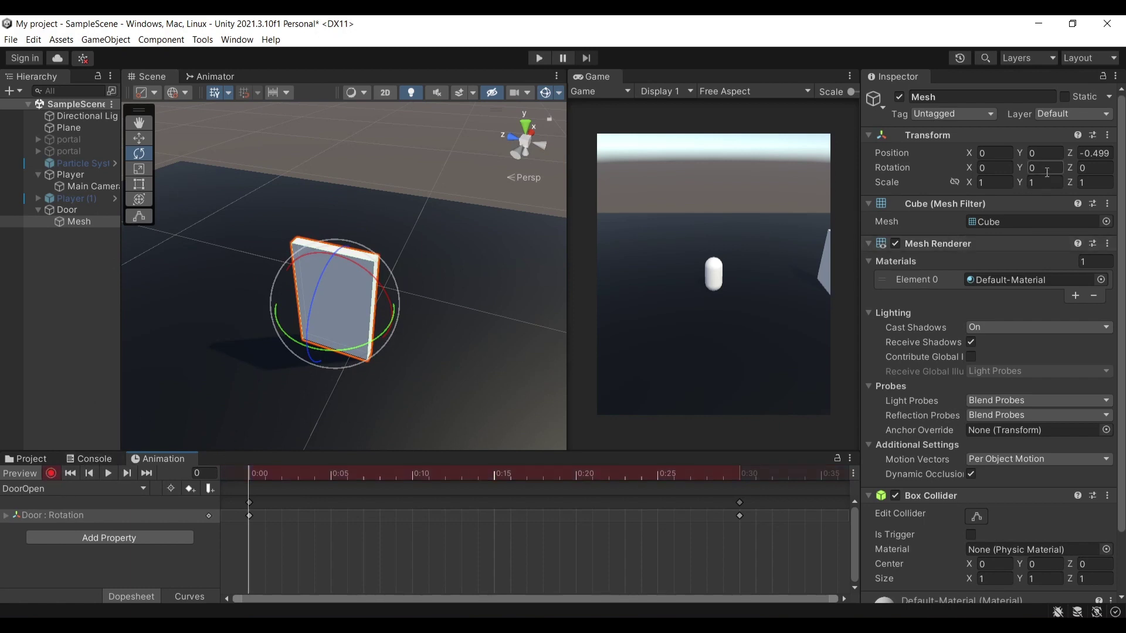
pyautogui.moveTo(1015, 168); pyautogui.dragTo(1071, 166)
pyautogui.hotkey('ctrl', 'z')
pyautogui.click(88, 213)
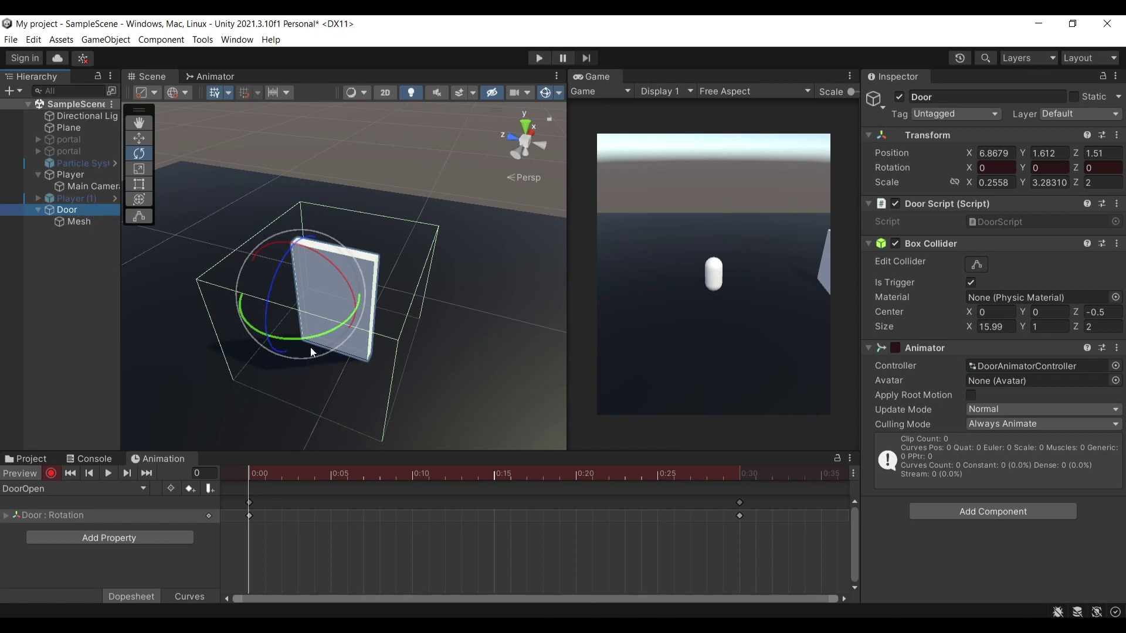
# Step: Scrub and play DoorOpen to confirm the door turns from 0 to -90 on Y
pyautogui.moveTo(318, 336); pyautogui.dragTo(385, 326)
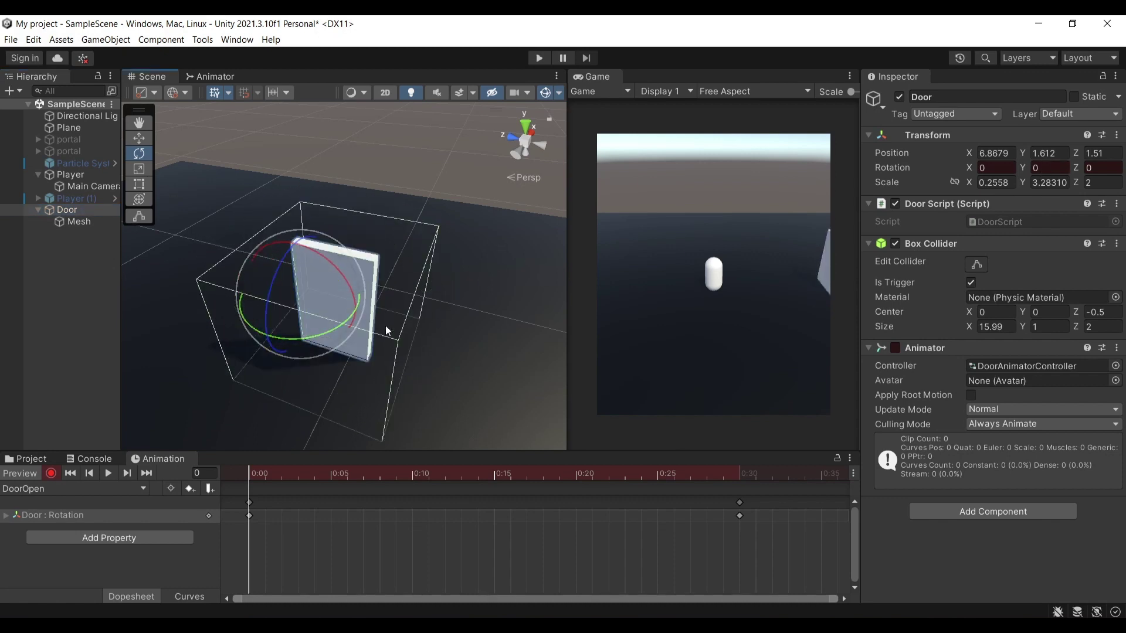
pyautogui.click(265, 476)
pyautogui.moveTo(265, 476); pyautogui.dragTo(251, 478)
pyautogui.click(249, 517)
pyautogui.moveTo(725, 474); pyautogui.dragTo(741, 473)
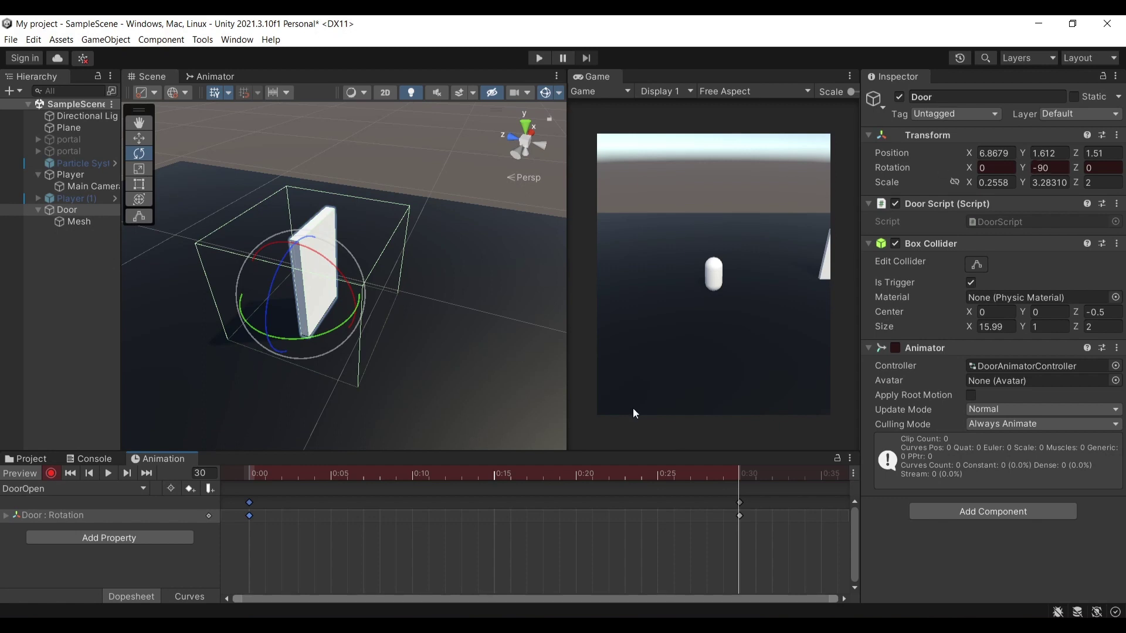
pyautogui.click(236, 477)
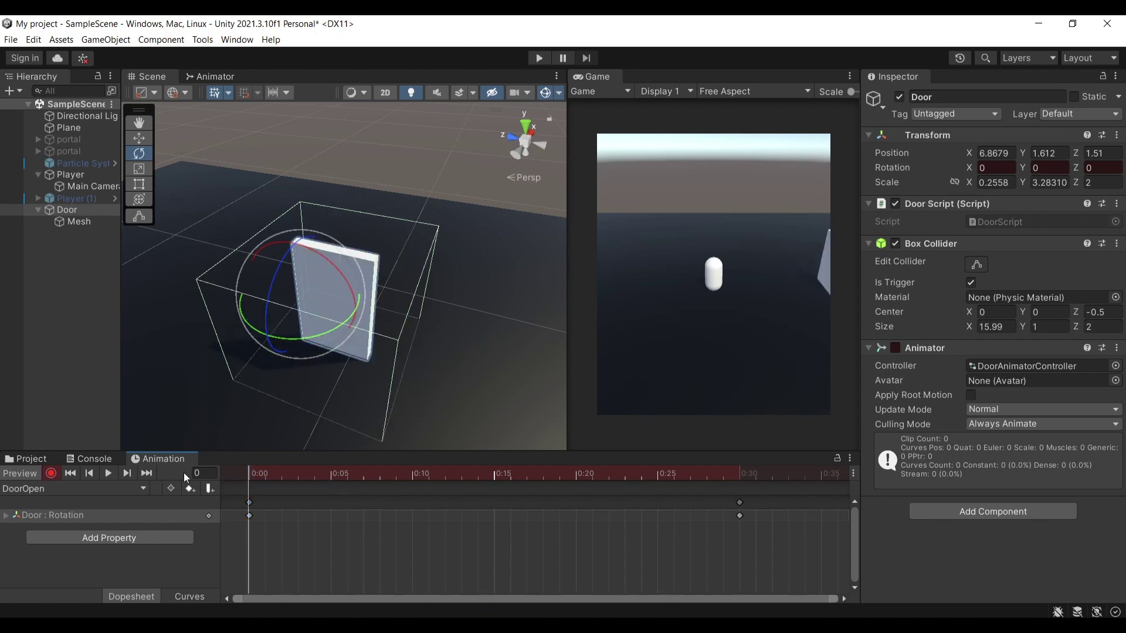
pyautogui.click(112, 472)
pyautogui.click(237, 477)
pyautogui.moveTo(238, 477); pyautogui.dragTo(171, 462)
# Step: Switch to the DoorClose clip and start recording at frame 0
pyautogui.click(75, 489)
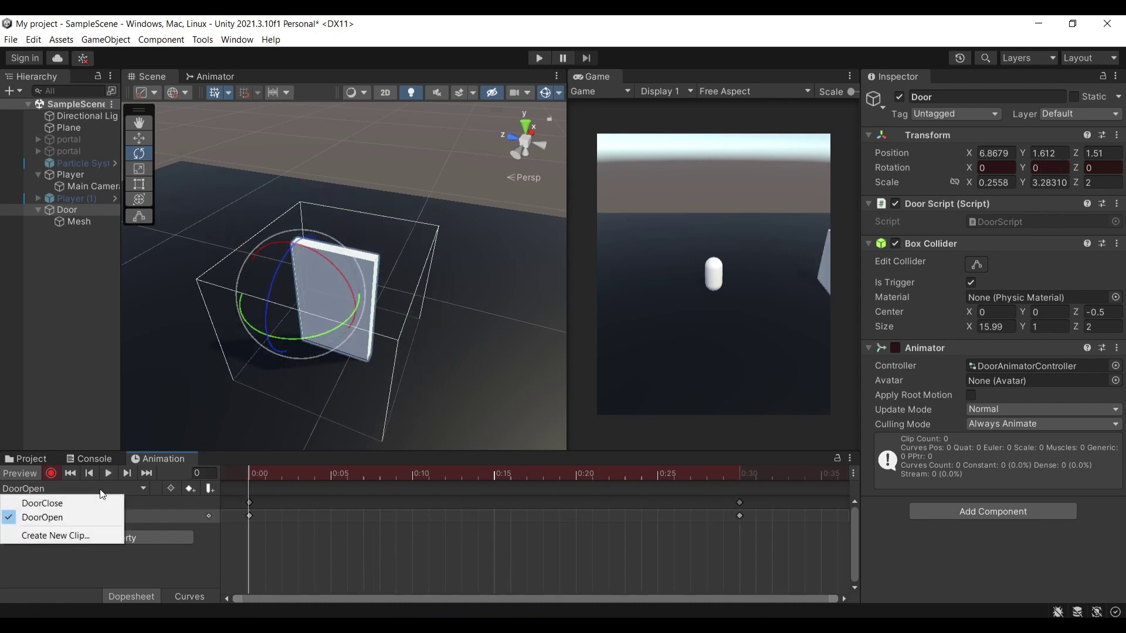
pyautogui.click(41, 503)
pyautogui.click(263, 471)
pyautogui.moveTo(266, 472); pyautogui.dragTo(241, 477)
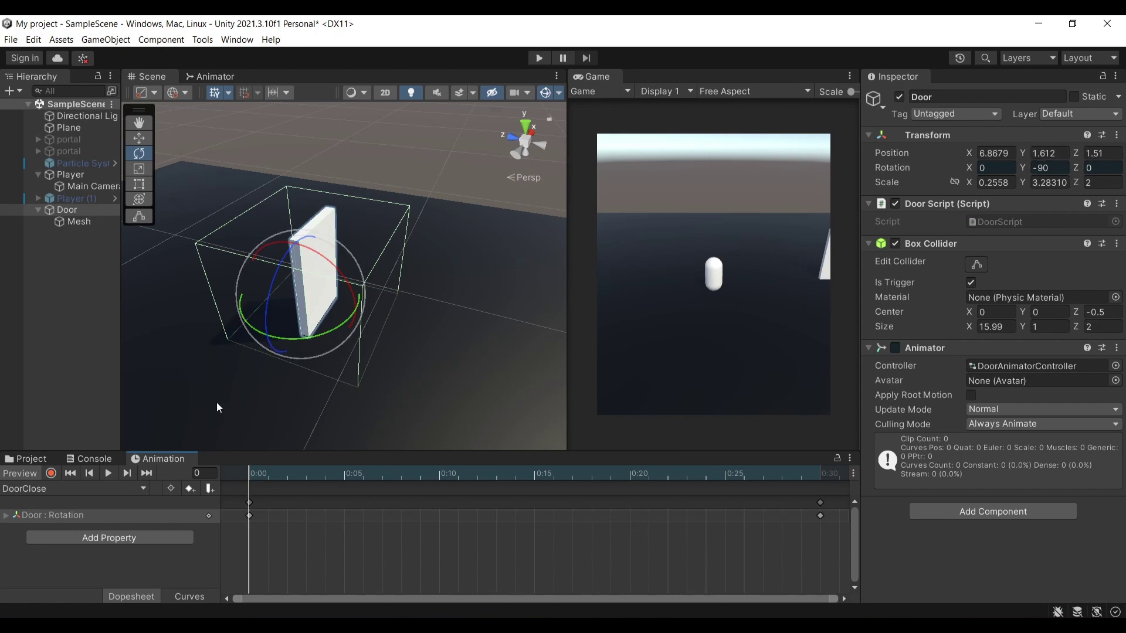
pyautogui.click(51, 473)
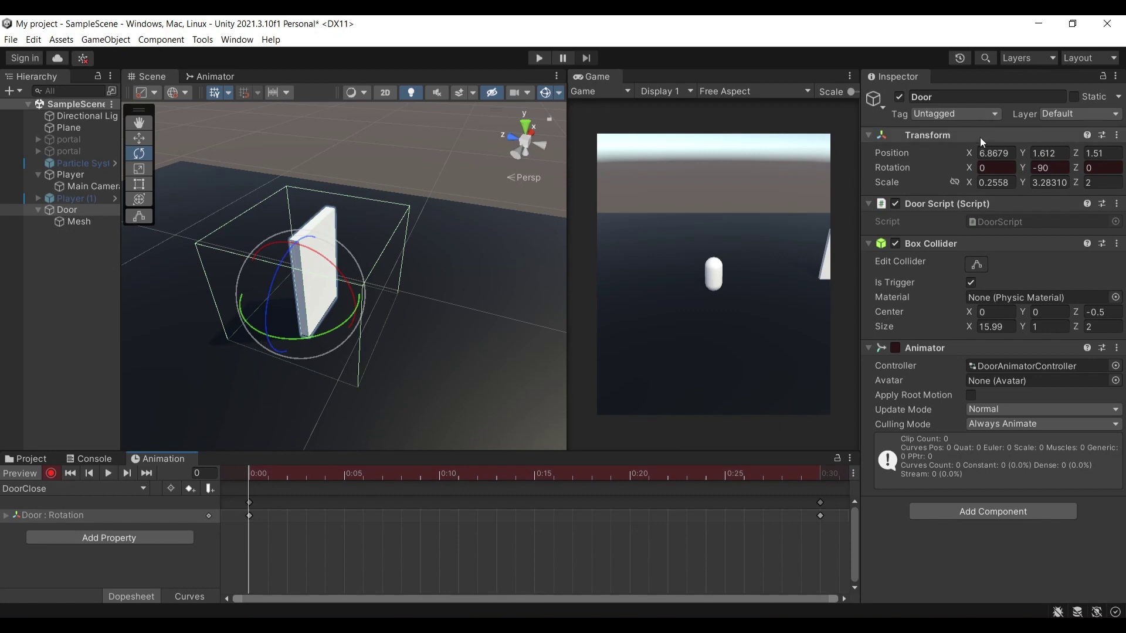
# Step: Key Door Rotation Y at -90 on frame 0 and 0 at the clip end, then stop recording
pyautogui.doubleClick(1042, 167)
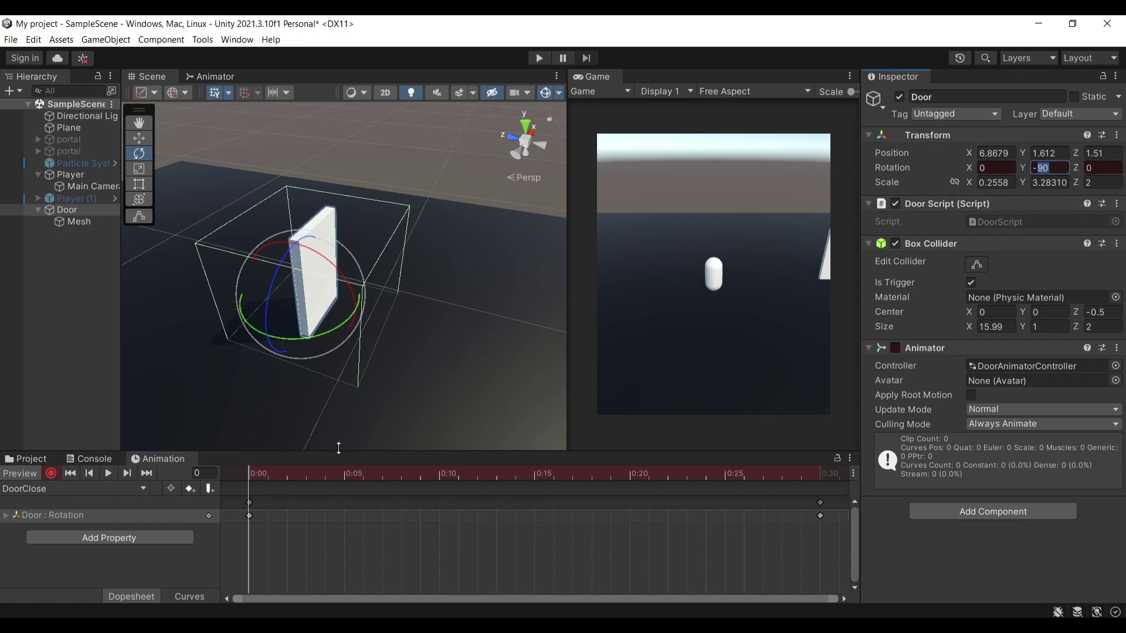
pyautogui.moveTo(253, 482); pyautogui.dragTo(829, 490)
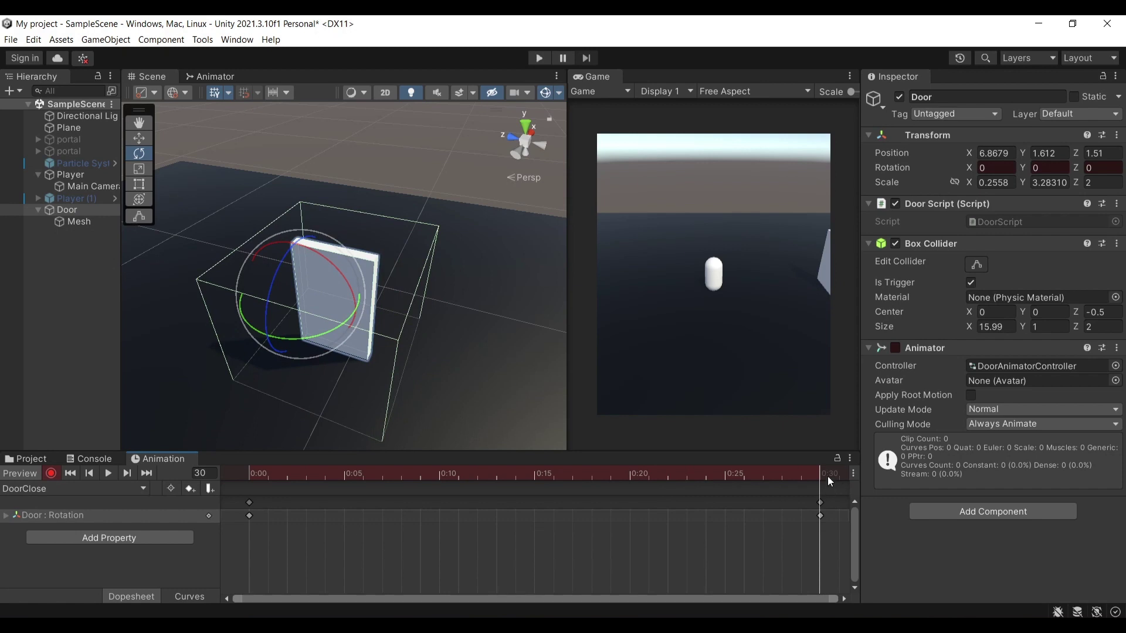
pyautogui.doubleClick(1046, 167)
pyautogui.moveTo(312, 479); pyautogui.dragTo(846, 476)
pyautogui.click(51, 474)
pyautogui.keyDown('alt'); pyautogui.moveTo(287, 386); pyautogui.dragTo(255, 277); pyautogui.keyUp('alt')
pyautogui.click(368, 257)
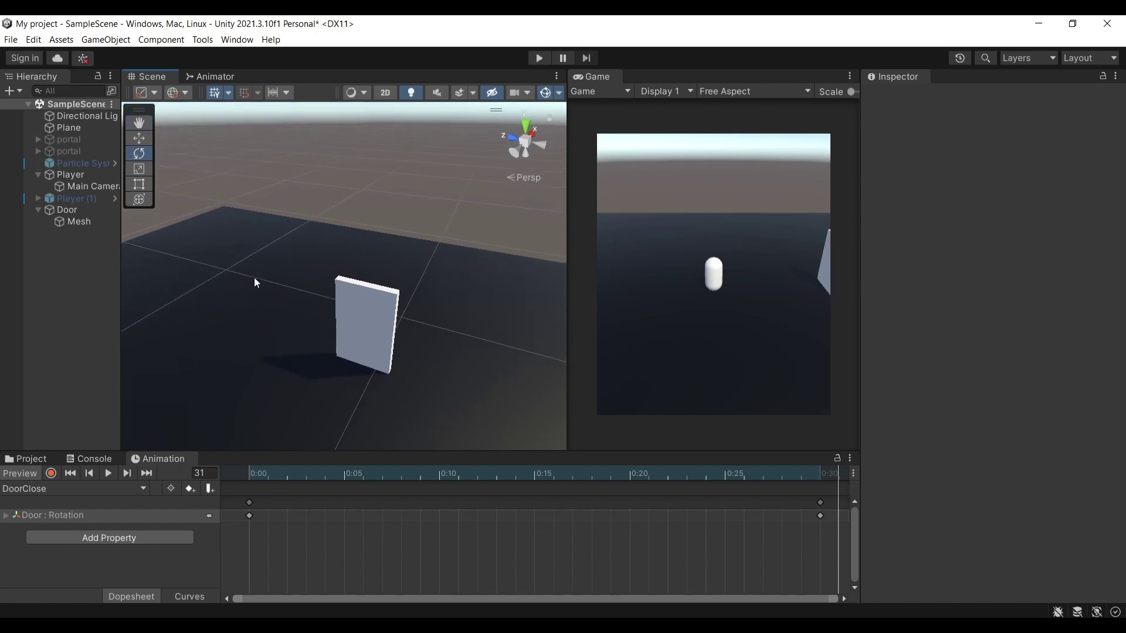
pyautogui.click(80, 209)
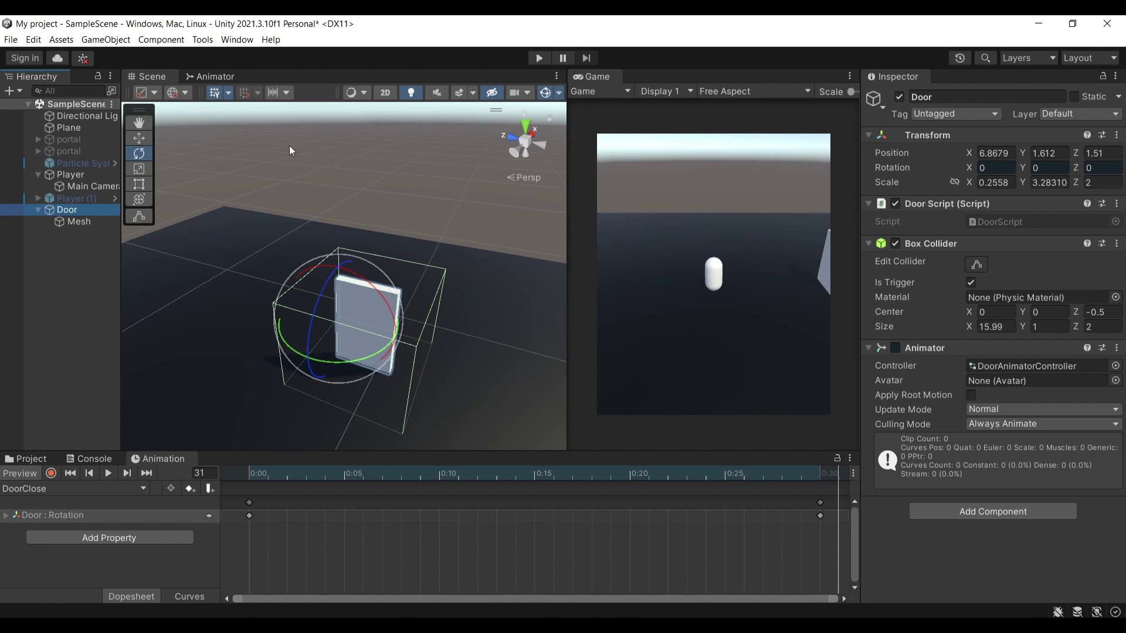
# Step: Open the Animator graph and inspect the Entry, Starting State, DoorOpen and DoorClosed states
pyautogui.click(215, 79)
pyautogui.scroll(-5, 361, 224)
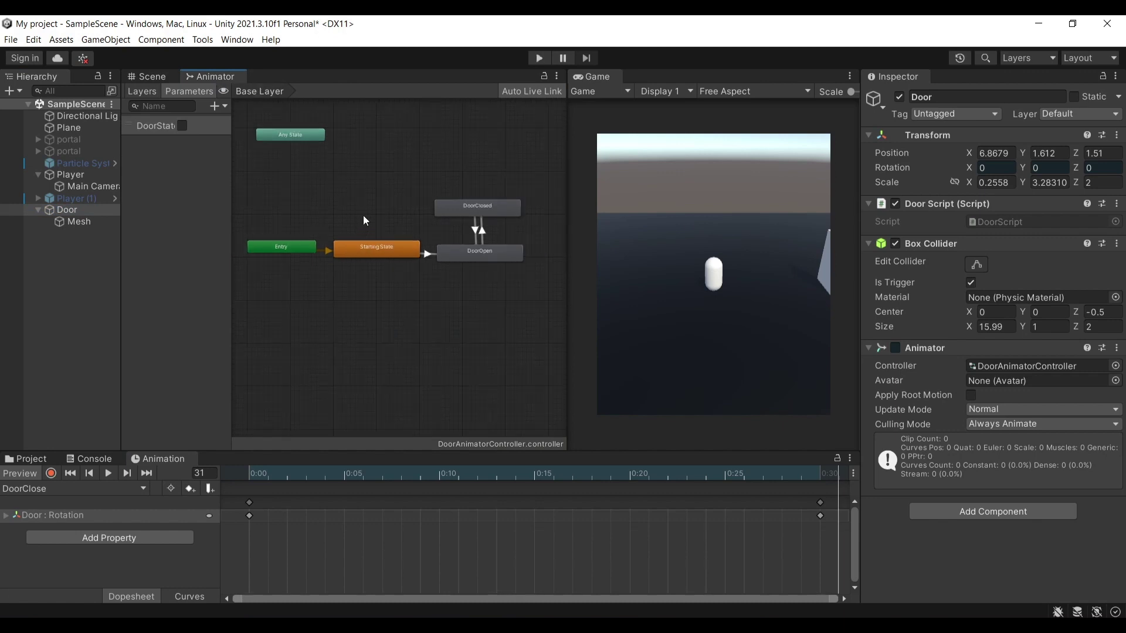
pyautogui.click(462, 207)
pyautogui.scroll(9, 384, 210)
pyautogui.click(377, 199)
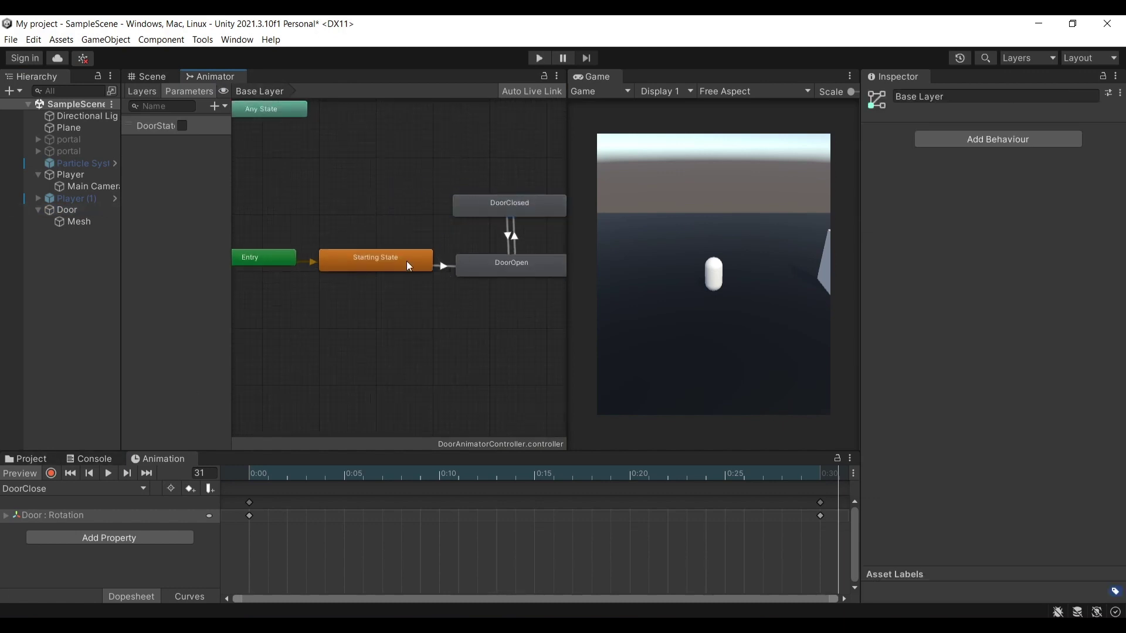
pyautogui.click(287, 256)
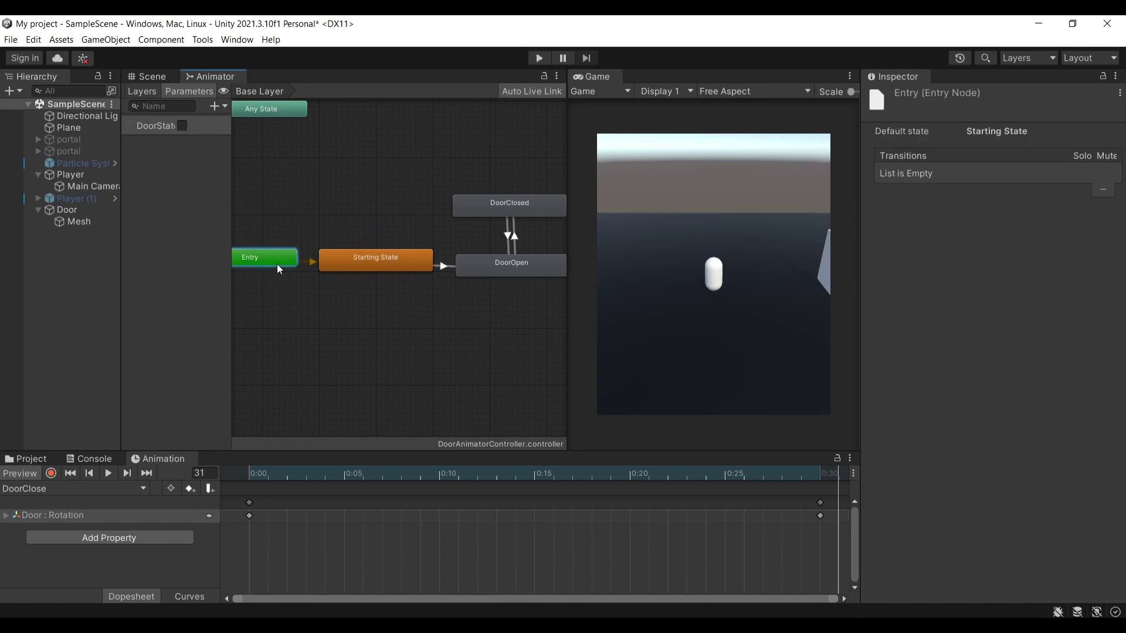
pyautogui.click(372, 261)
pyautogui.click(479, 262)
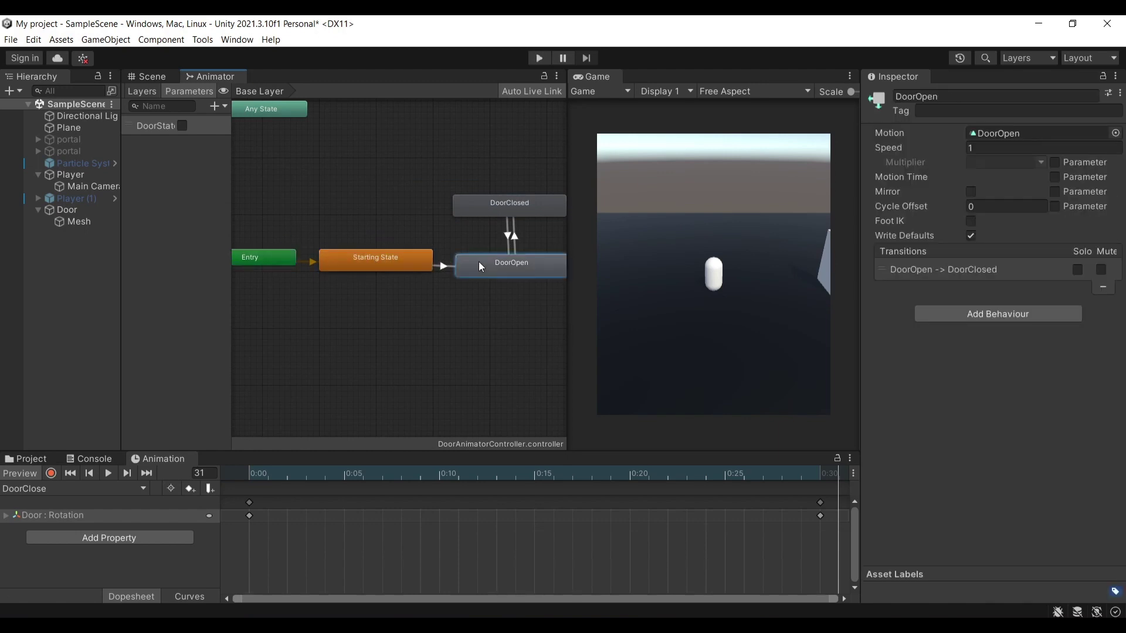
pyautogui.click(493, 213)
# Step: From the Project's Assets, drag the DoorClose and DoorOpen clips into the Animator graph
pyautogui.click(34, 461)
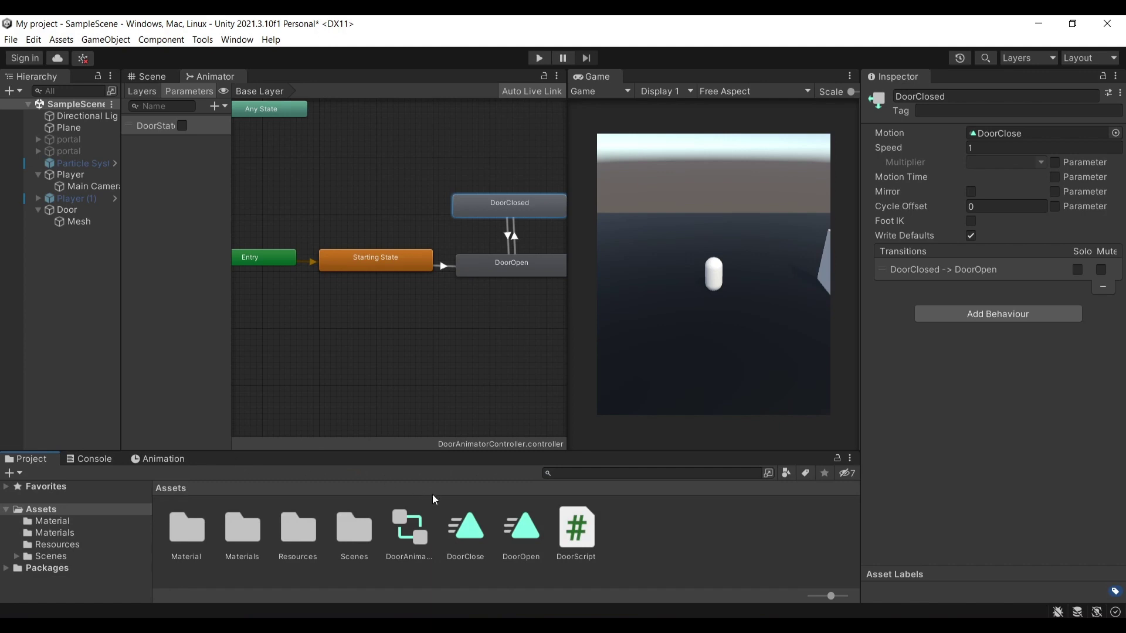
pyautogui.click(476, 158)
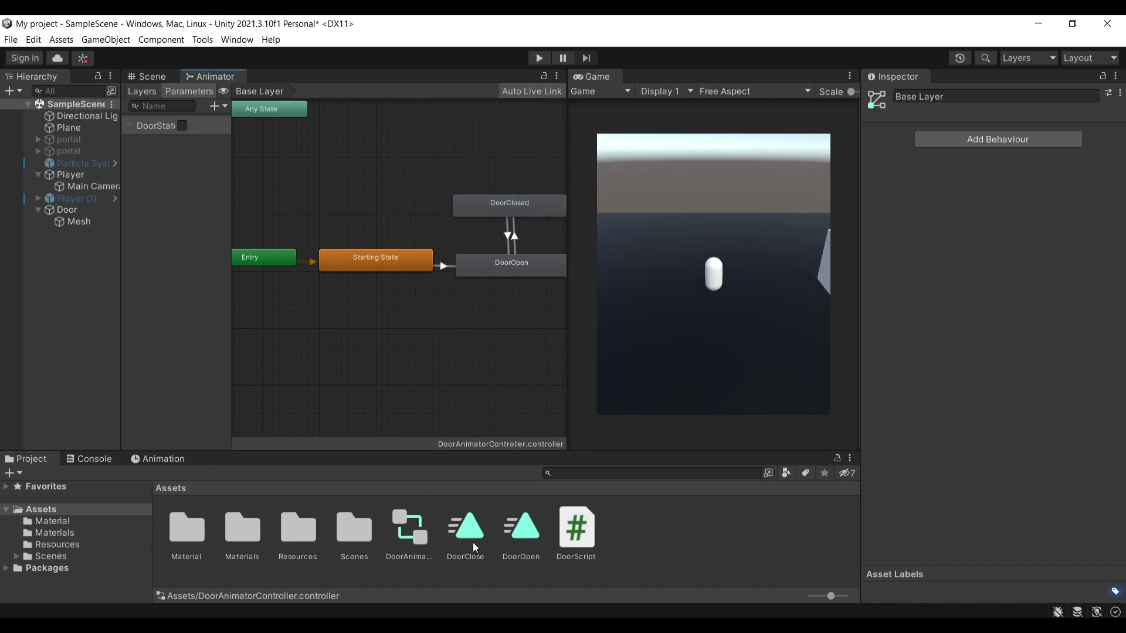
pyautogui.moveTo(473, 543); pyautogui.dragTo(467, 328)
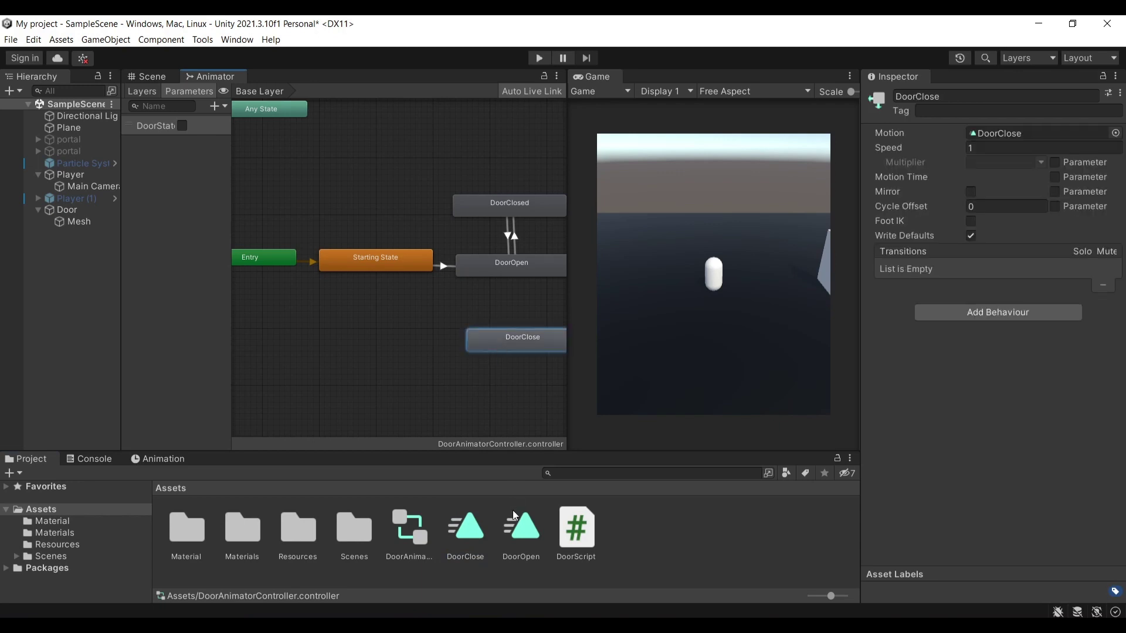
pyautogui.moveTo(512, 511); pyautogui.dragTo(429, 389)
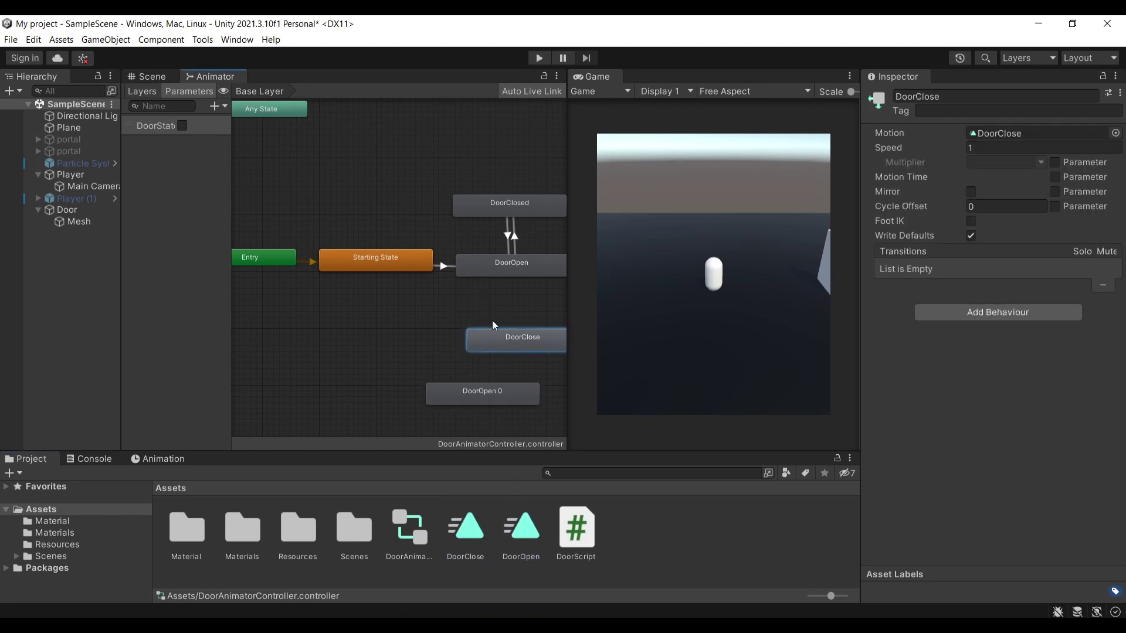
# Step: Delete the newly added DoorClose and DoorOpen 0 states from the graph
pyautogui.click(424, 304)
pyautogui.scroll(-1, 424, 303)
pyautogui.click(483, 330)
pyautogui.click(478, 373)
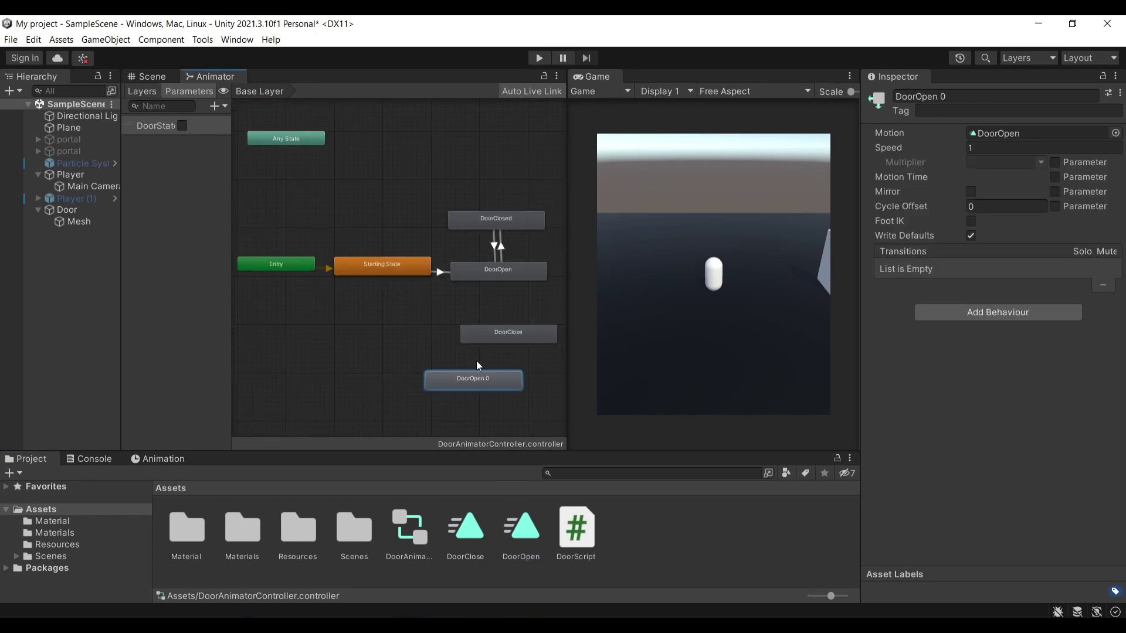
pyautogui.click(485, 339)
pyautogui.click(480, 374)
pyautogui.click(482, 339)
pyautogui.press('Delete')
pyautogui.click(483, 376)
pyautogui.press('Delete')
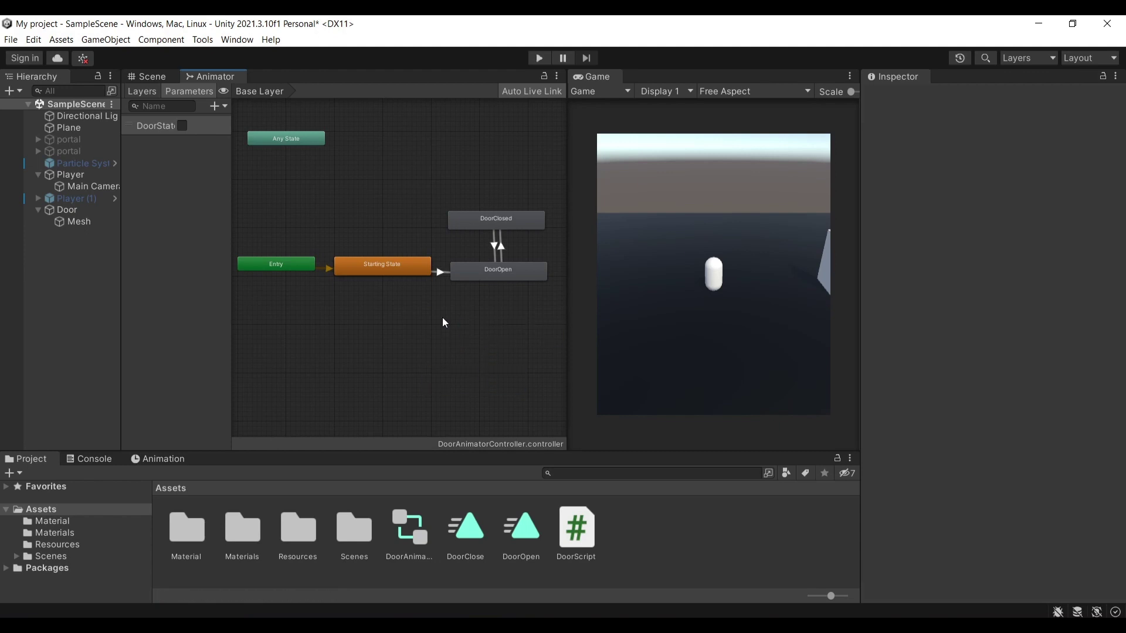
# Step: Create an empty state in the graph and delete it again, leaving the graph unchanged
pyautogui.rightClick(435, 310)
pyautogui.moveTo(477, 317)
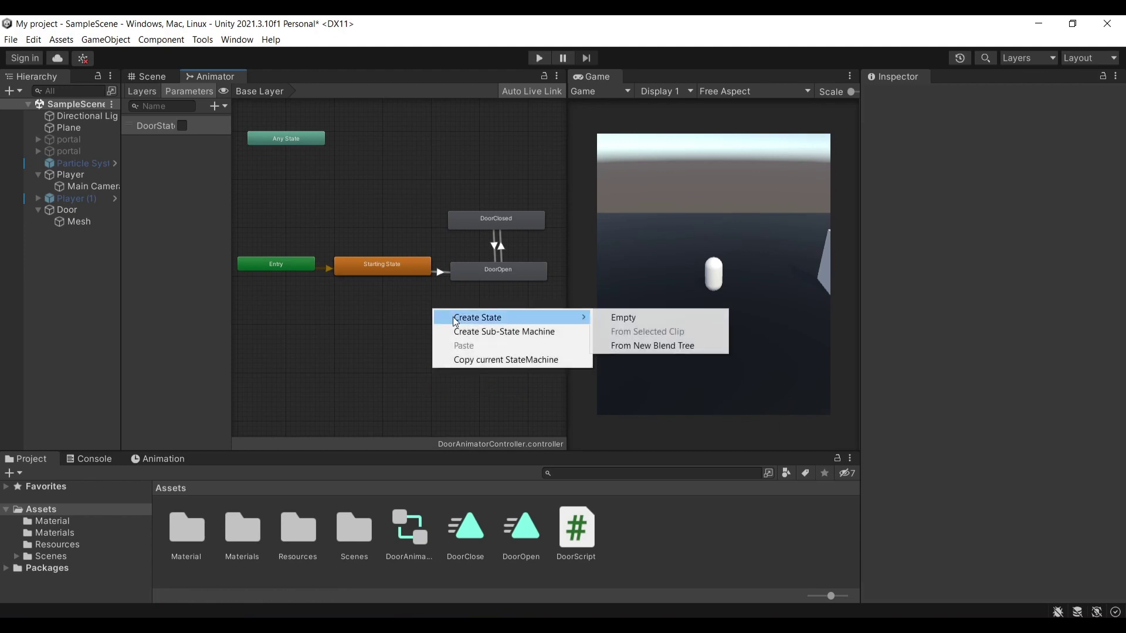
pyautogui.click(618, 321)
pyautogui.click(489, 321)
pyautogui.press('Delete')
pyautogui.click(395, 259)
pyautogui.scroll(2, 389, 259)
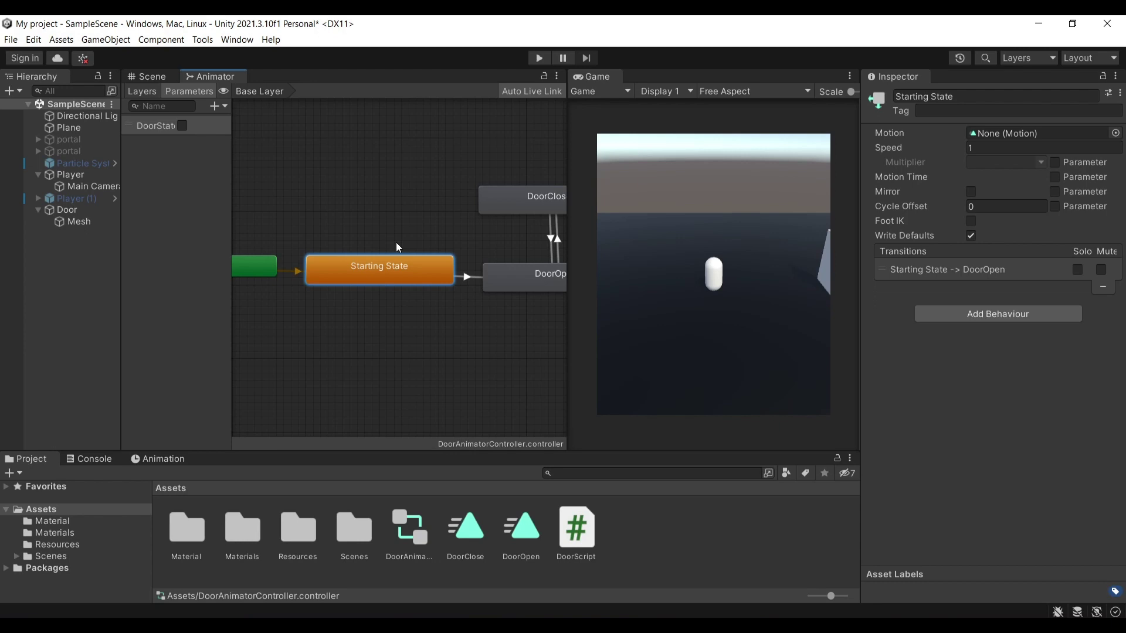
pyautogui.scroll(-1, 411, 229)
pyautogui.click(426, 217)
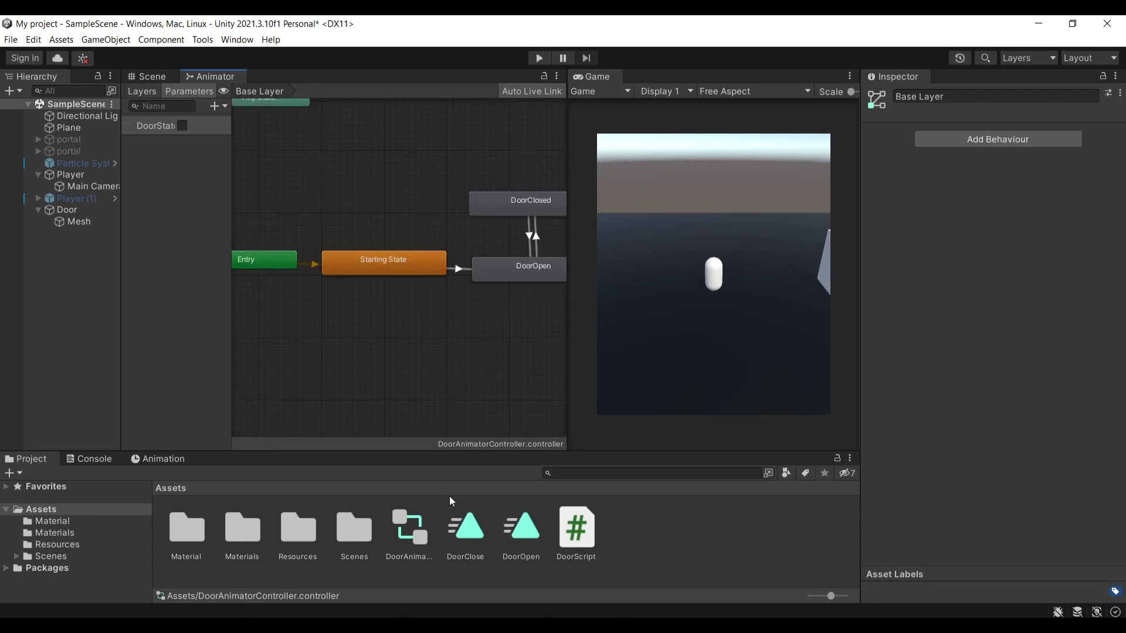
# Step: Inspect the DoorClose and DoorOpen clip settings; DoorClose is 0.5 s, 60 FPS, Loop Time off
pyautogui.click(456, 520)
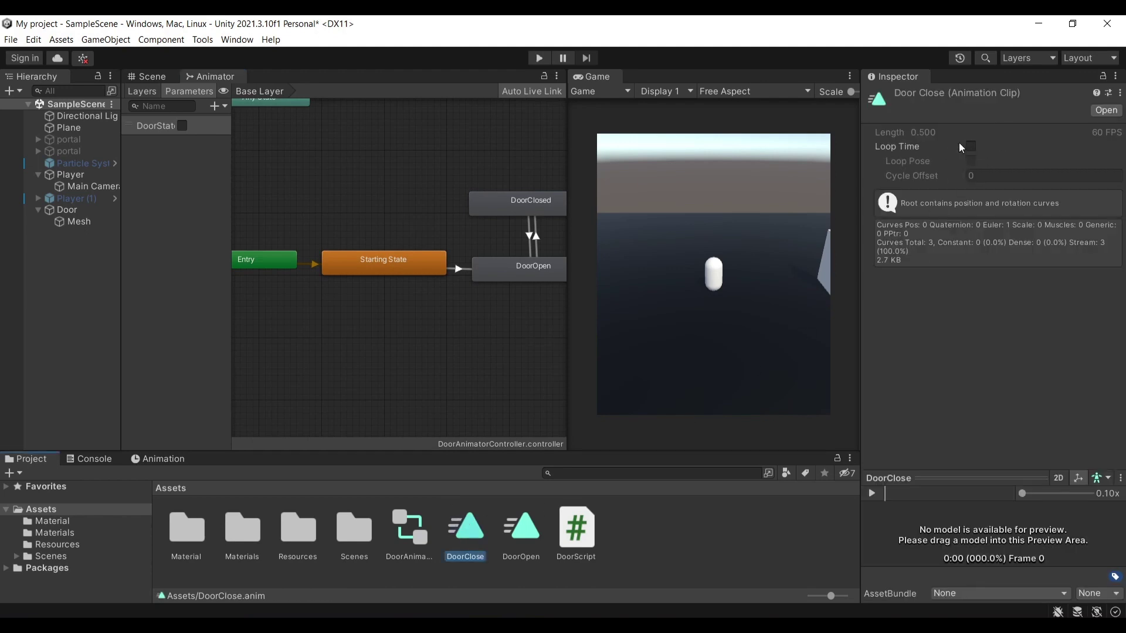
pyautogui.click(508, 534)
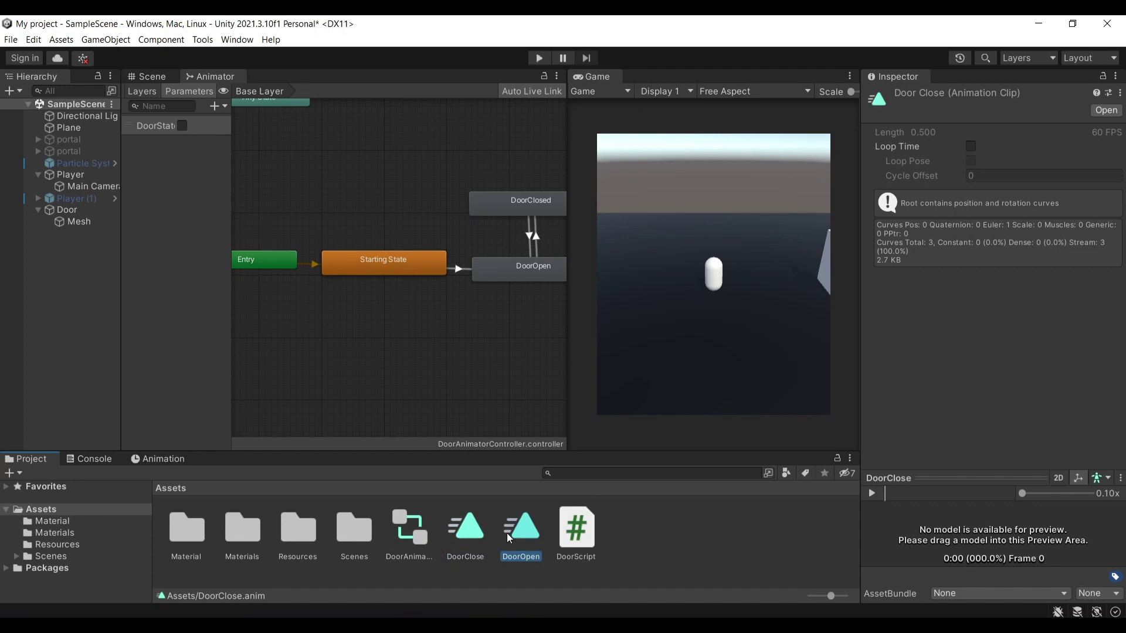
pyautogui.click(467, 543)
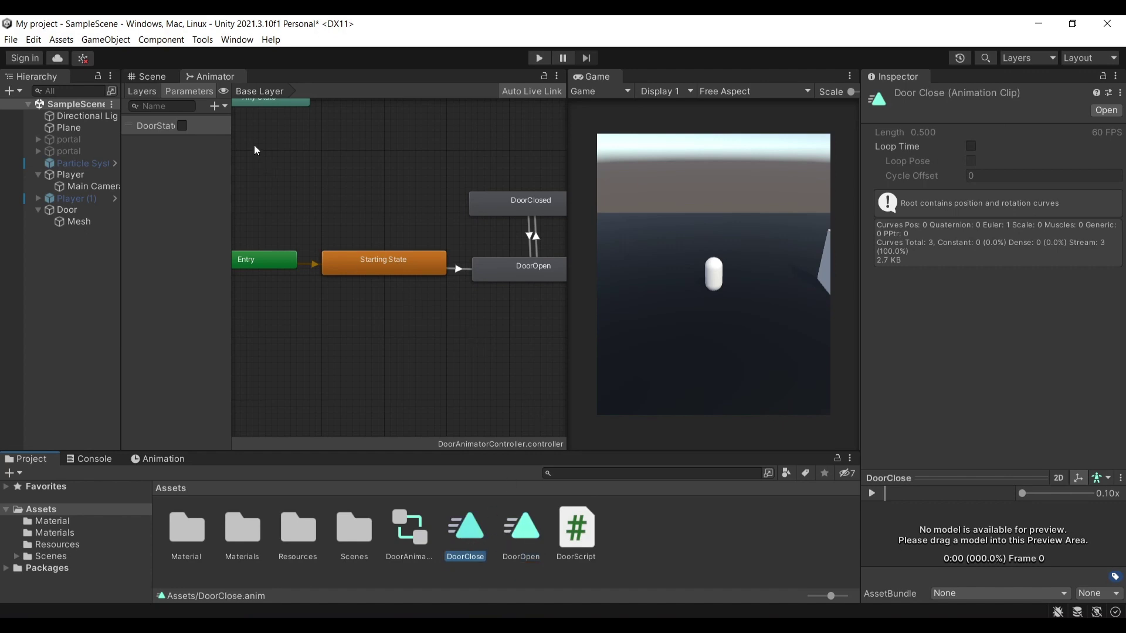
pyautogui.click(142, 91)
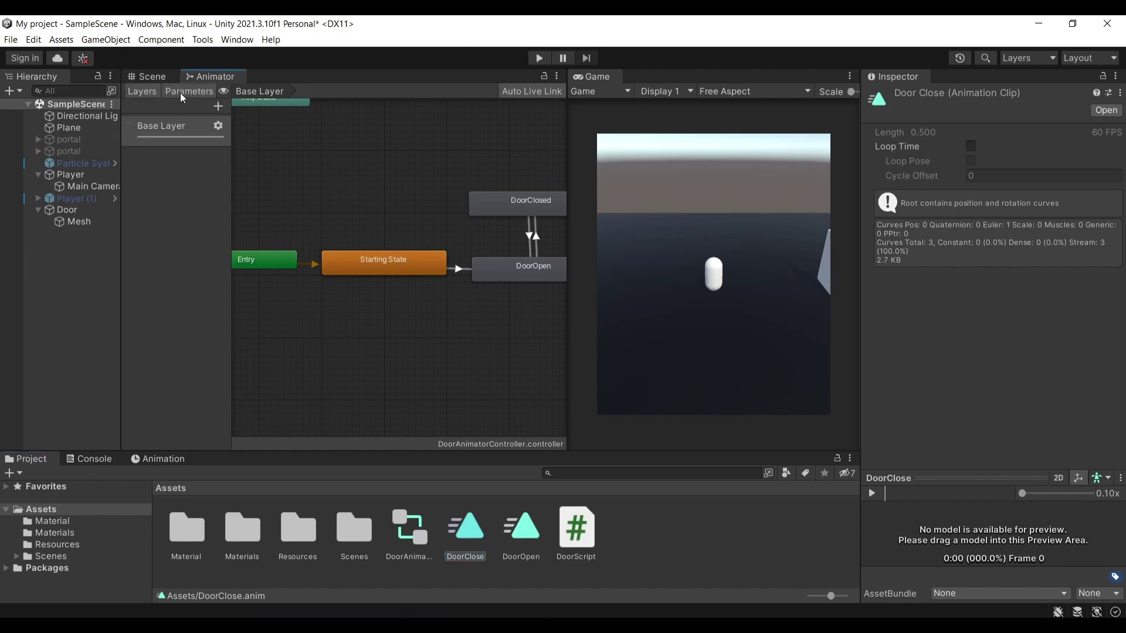
# Step: Show the Parameters list with the DoorState bool, dismissing the new-parameter type menu unused
pyautogui.click(181, 92)
pyautogui.click(146, 91)
pyautogui.click(181, 91)
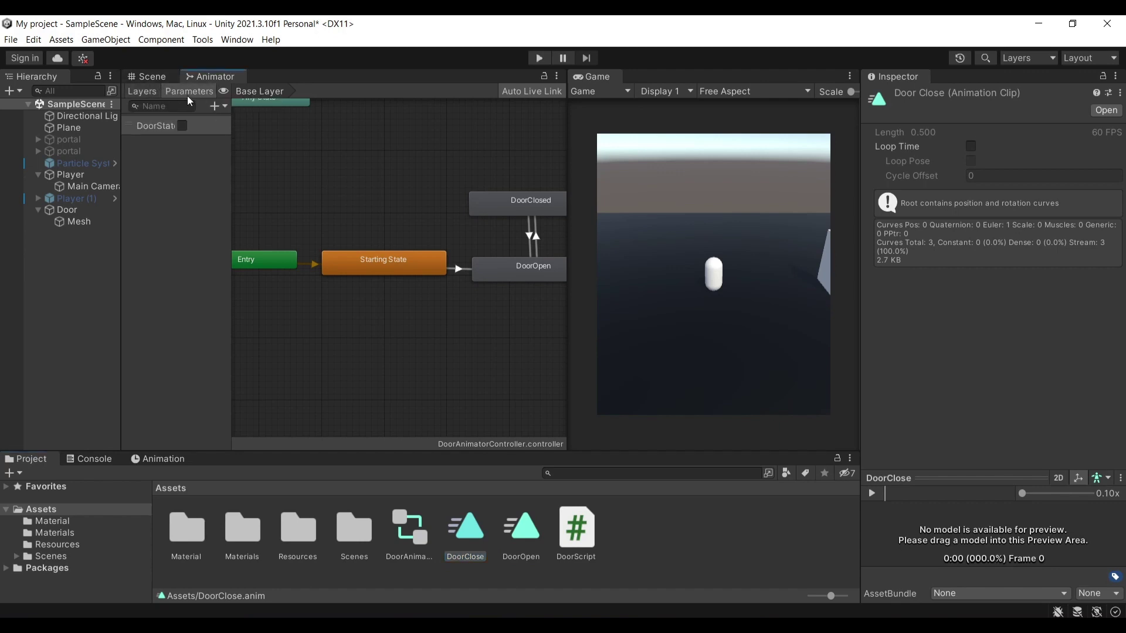
pyautogui.click(217, 108)
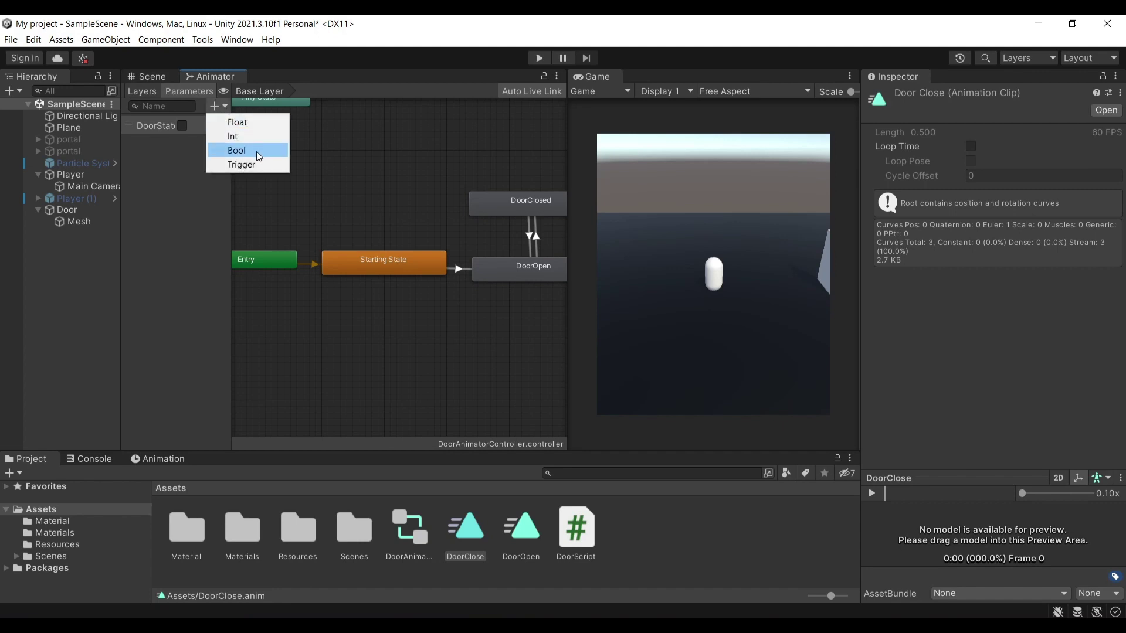
pyautogui.click(276, 175)
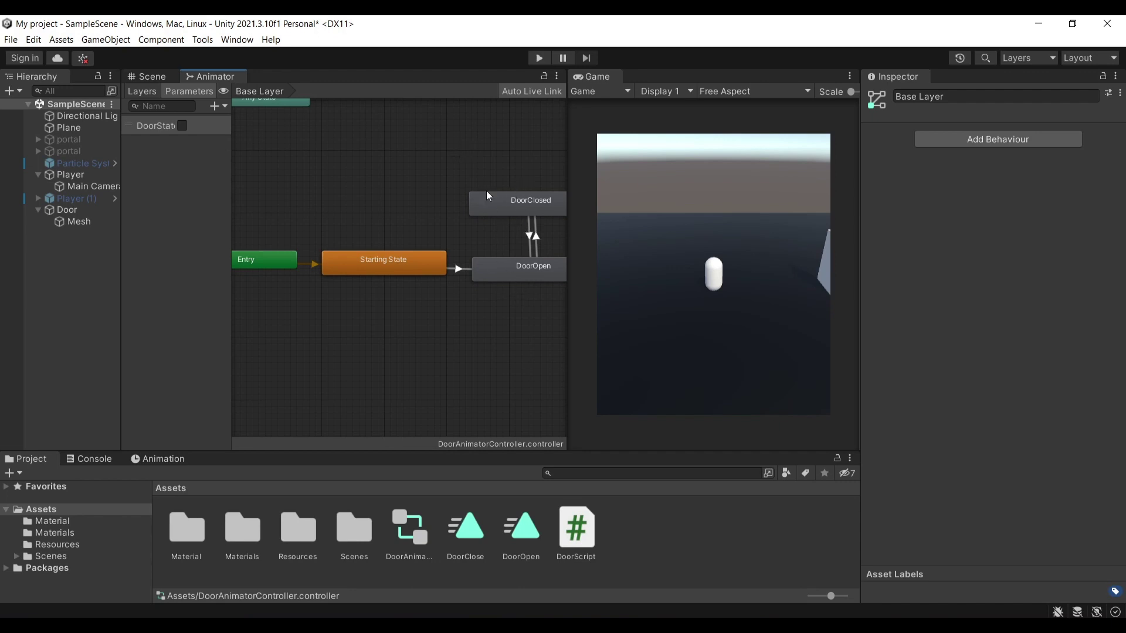
pyautogui.scroll(2, 446, 209)
pyautogui.scroll(-5, 458, 287)
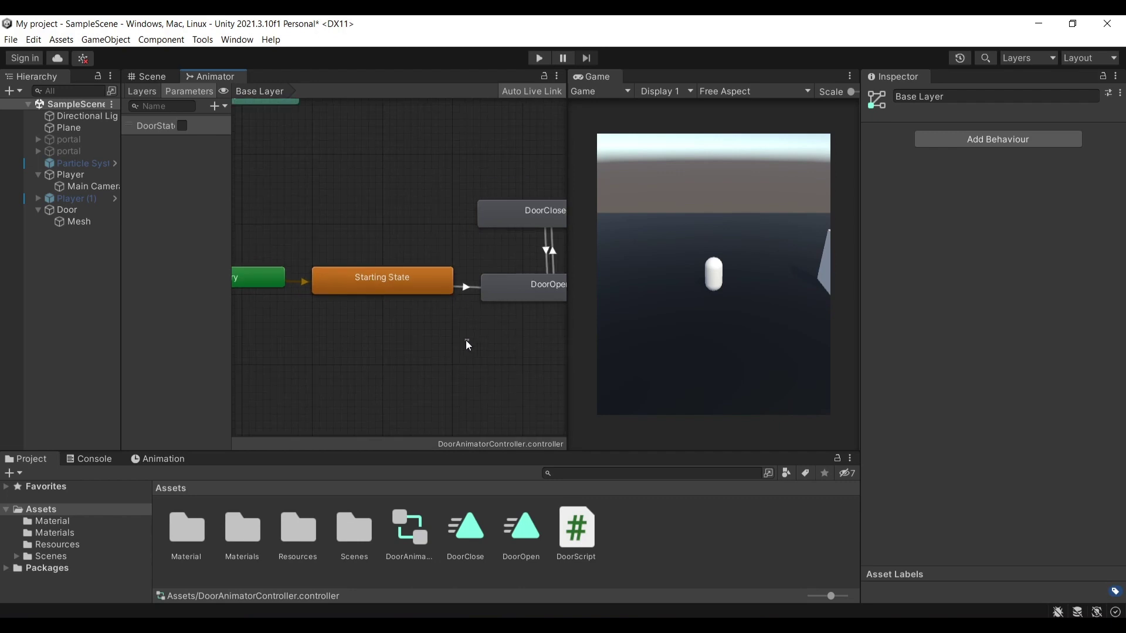
pyautogui.moveTo(418, 318); pyautogui.dragTo(366, 318, button='middle')
pyautogui.scroll(3, 359, 301)
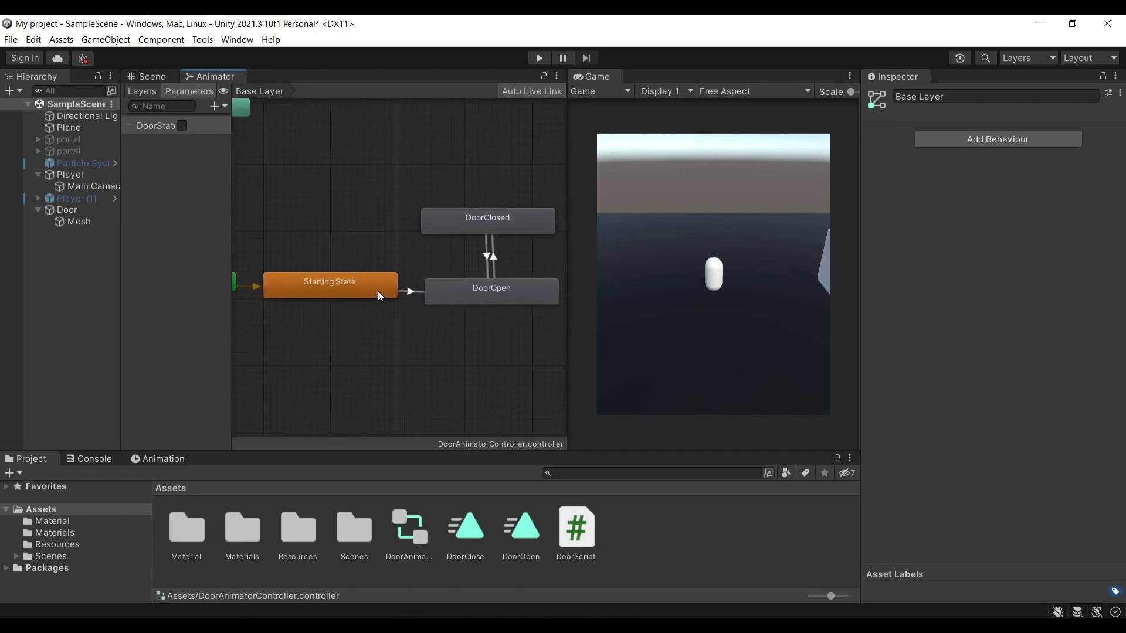
pyautogui.click(426, 288)
pyautogui.scroll(1, 372, 270)
pyautogui.click(371, 269)
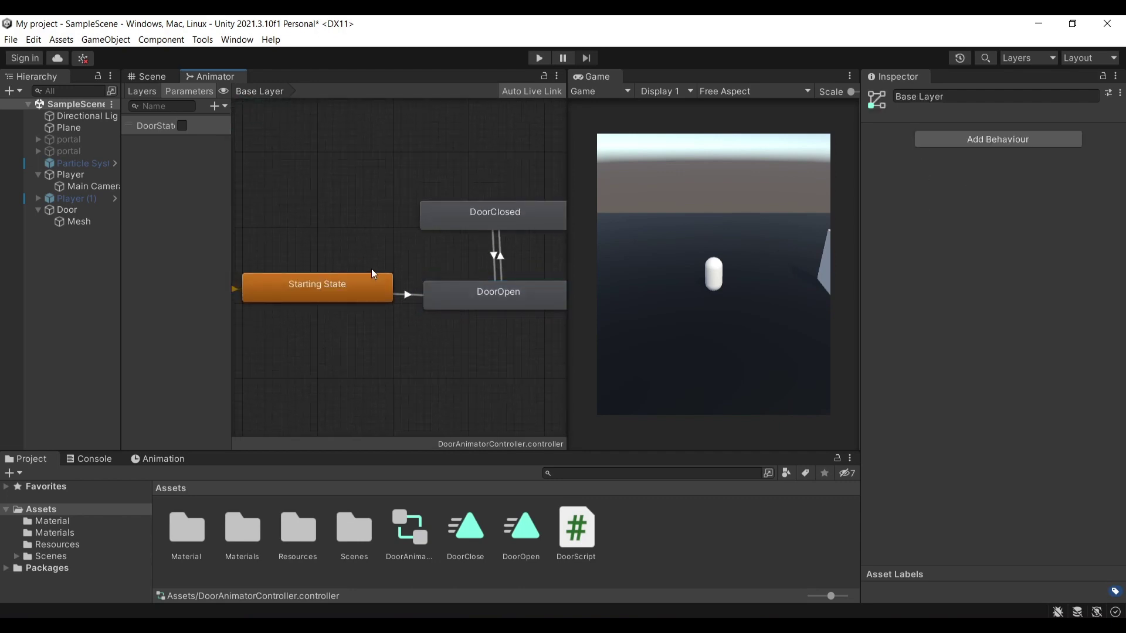
pyautogui.scroll(-1, 372, 268)
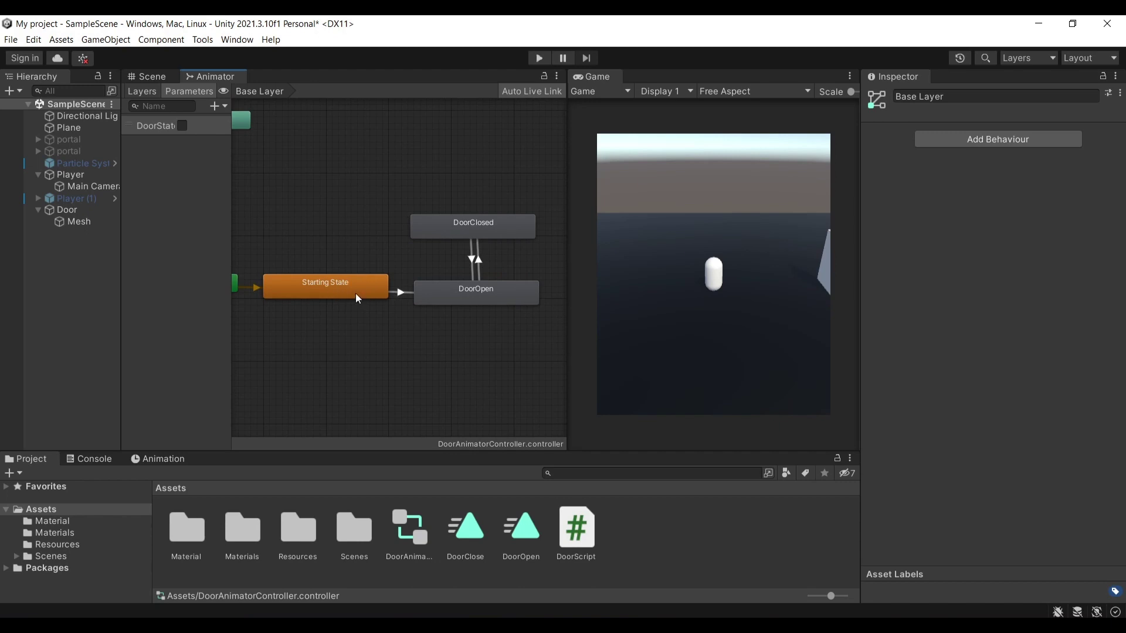
pyautogui.click(452, 299)
pyautogui.click(452, 232)
pyautogui.click(467, 296)
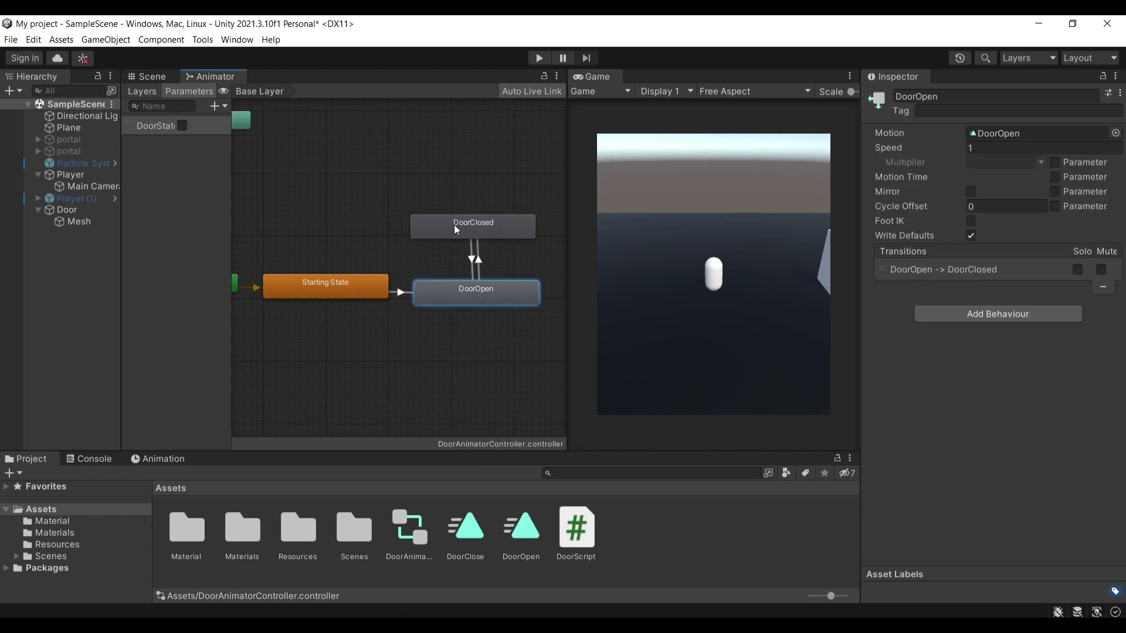
pyautogui.click(454, 226)
pyautogui.click(470, 298)
pyautogui.click(463, 227)
pyautogui.click(460, 294)
pyautogui.click(456, 230)
pyautogui.click(458, 293)
pyautogui.click(459, 221)
pyautogui.click(467, 298)
pyautogui.click(463, 227)
pyautogui.click(466, 293)
pyautogui.click(460, 223)
pyautogui.click(467, 293)
pyautogui.click(452, 223)
pyautogui.click(469, 298)
pyautogui.scroll(3, 384, 257)
pyautogui.click(343, 239)
pyautogui.scroll(-3, 352, 256)
pyautogui.moveTo(357, 249)
pyautogui.mouseDown(button='middle')
pyautogui.moveTo(399, 235)
pyautogui.moveTo(376, 244)
pyautogui.mouseUp(button='middle')
pyautogui.click(163, 77)
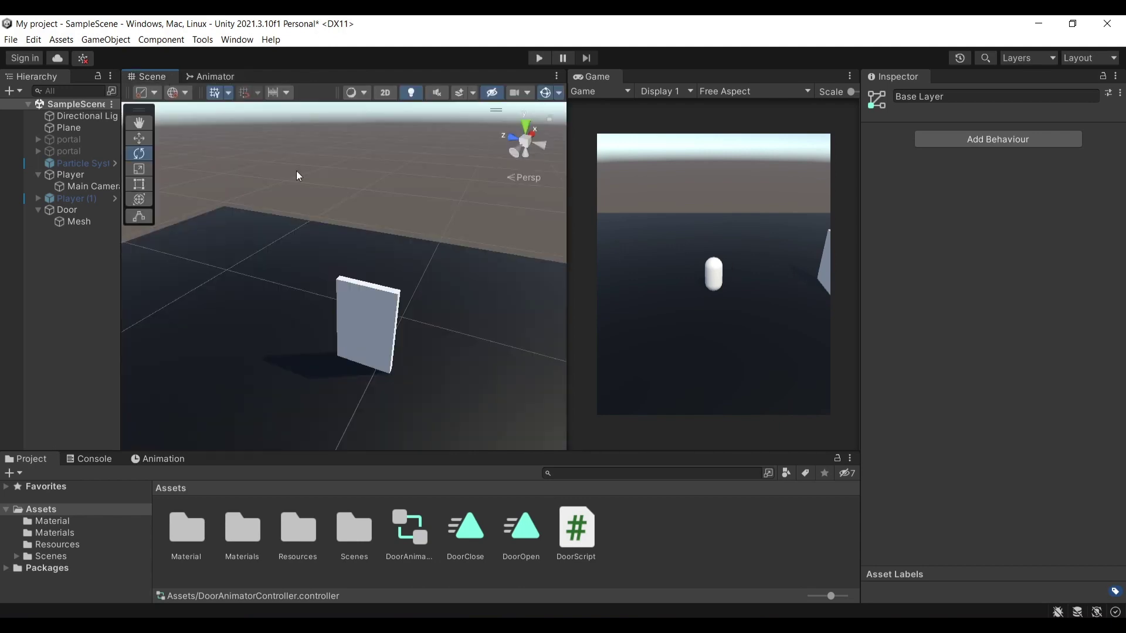
pyautogui.moveTo(297, 174); pyautogui.dragTo(278, 270, button='right')
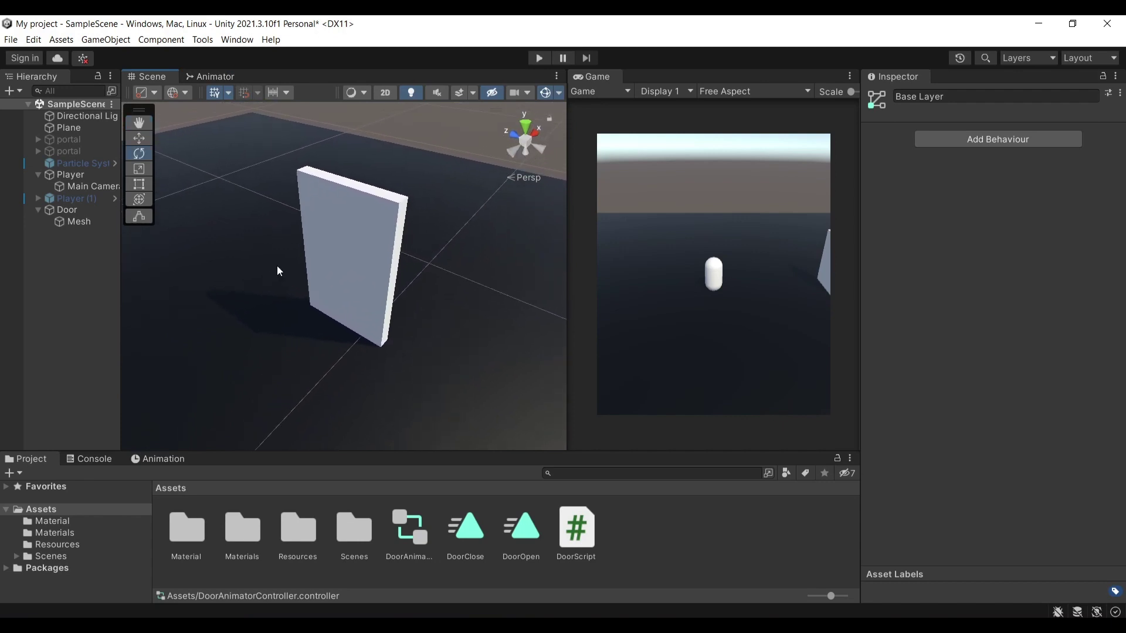
pyautogui.click(226, 77)
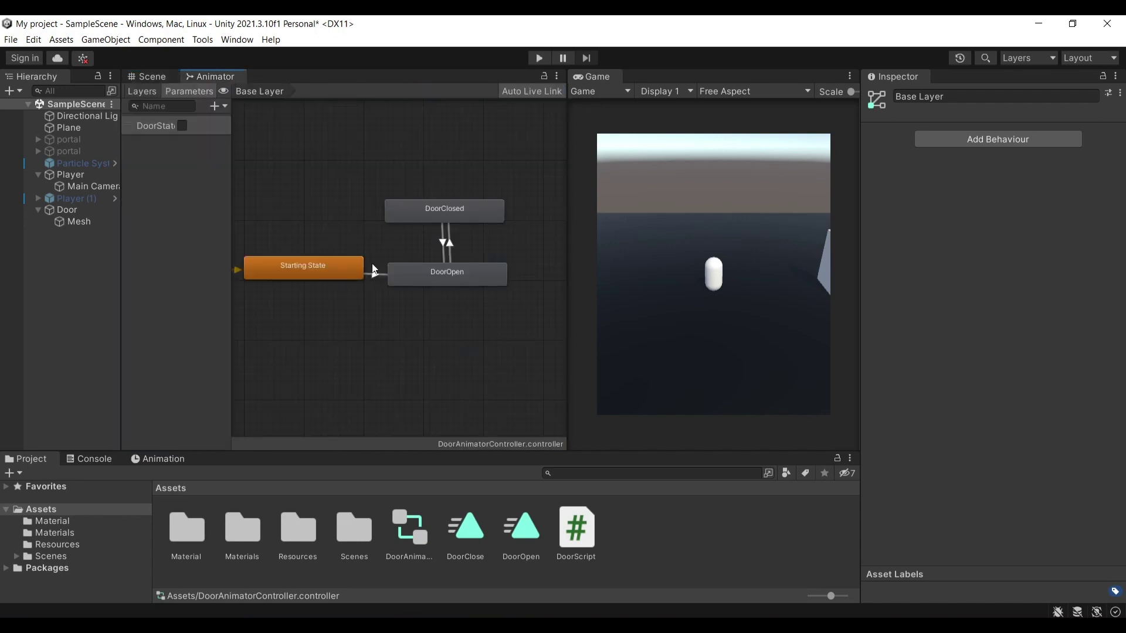
pyautogui.click(354, 273)
pyautogui.moveTo(354, 273); pyautogui.dragTo(302, 261)
pyautogui.rightClick(346, 210)
pyautogui.click(311, 193)
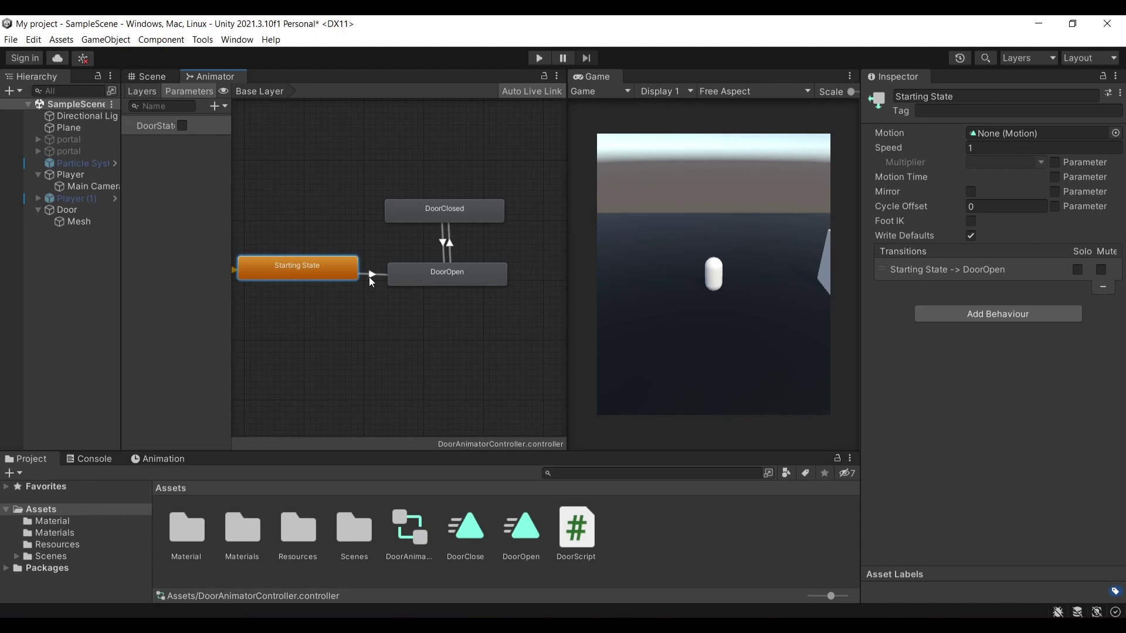
# Step: Cancel a stray new transition and select the existing Starting State → DoorOpen transition
pyautogui.rightClick(352, 273)
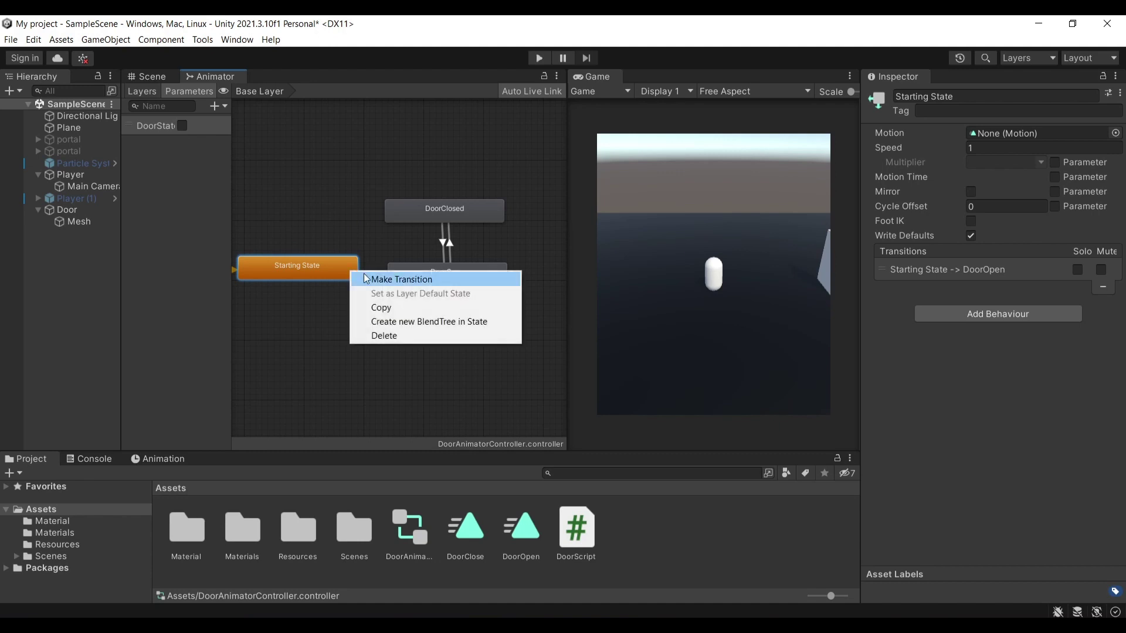
pyautogui.click(365, 279)
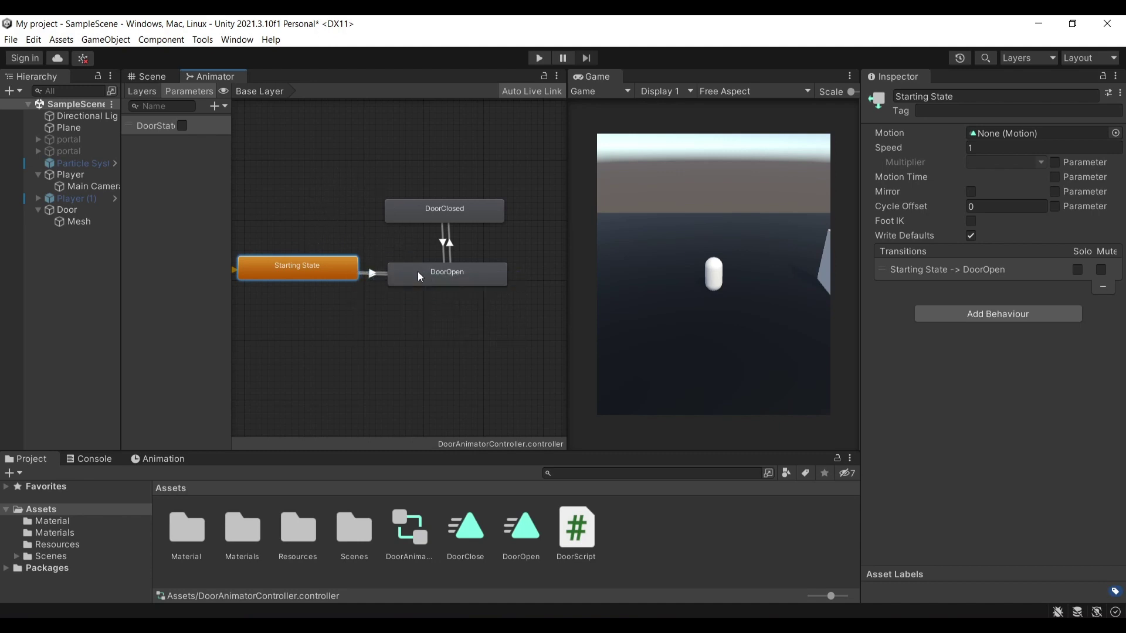
pyautogui.click(360, 174)
pyautogui.click(370, 258)
pyautogui.click(382, 274)
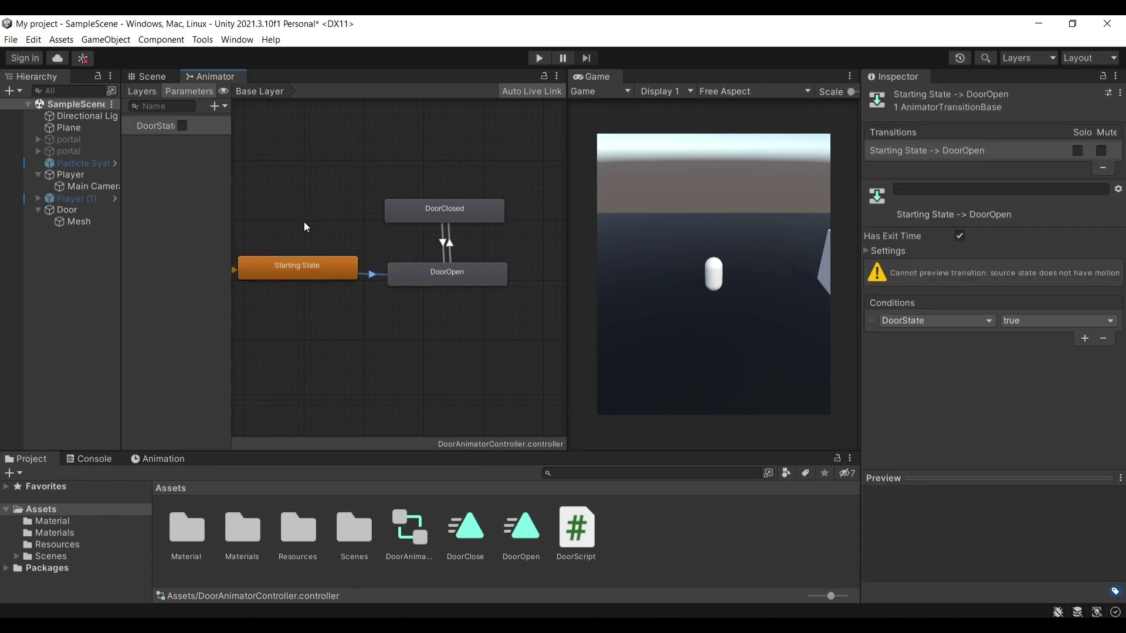
# Step: Remove the duplicate condition so the transition has only DoorState = true
pyautogui.click(1082, 338)
pyautogui.click(1083, 338)
pyautogui.click(955, 338)
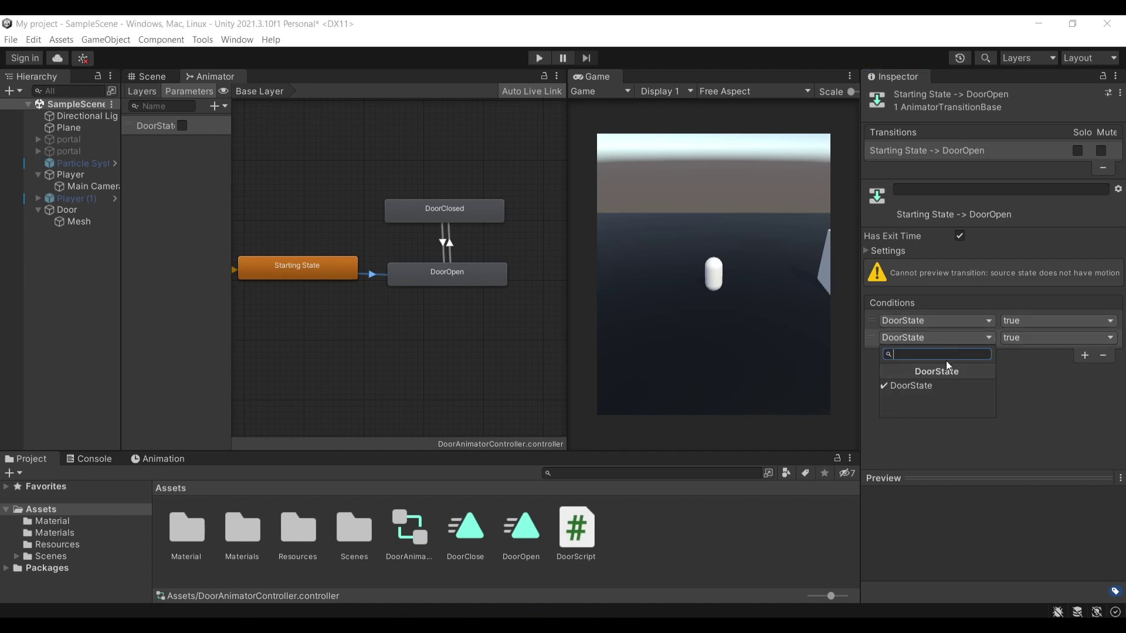
pyautogui.click(1013, 339)
pyautogui.click(1102, 355)
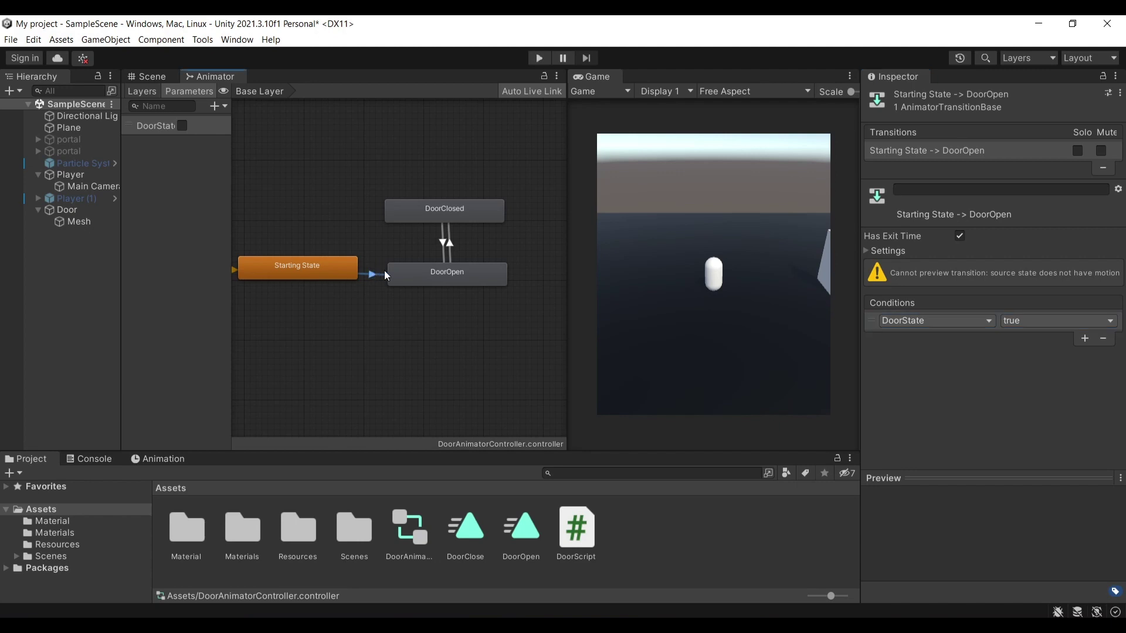
pyautogui.click(426, 273)
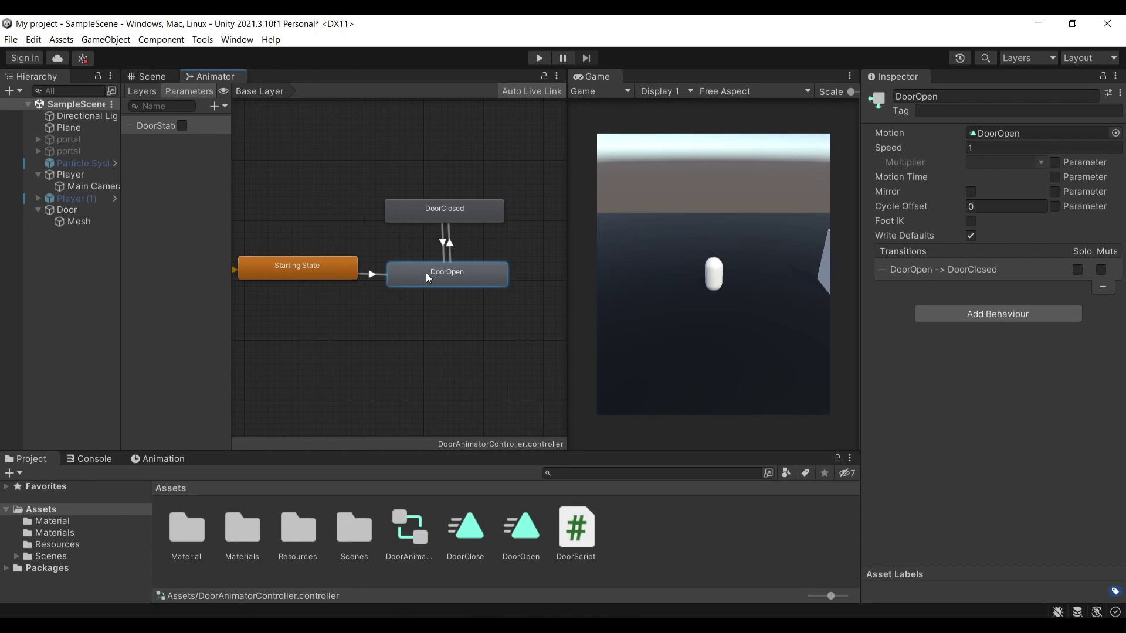
# Step: Check that DoorOpen→DoorClosed and DoorClosed→DoorOpen switch on DoorState false and true
pyautogui.scroll(2, 385, 273)
pyautogui.scroll(2, 519, 259)
pyautogui.click(480, 240)
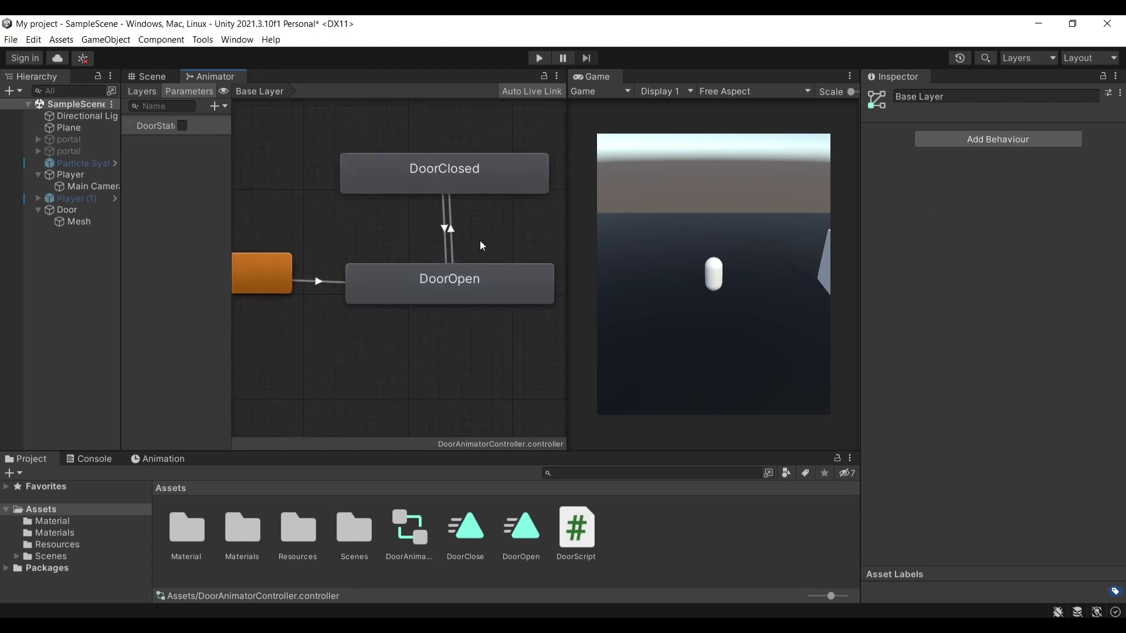
pyautogui.click(450, 232)
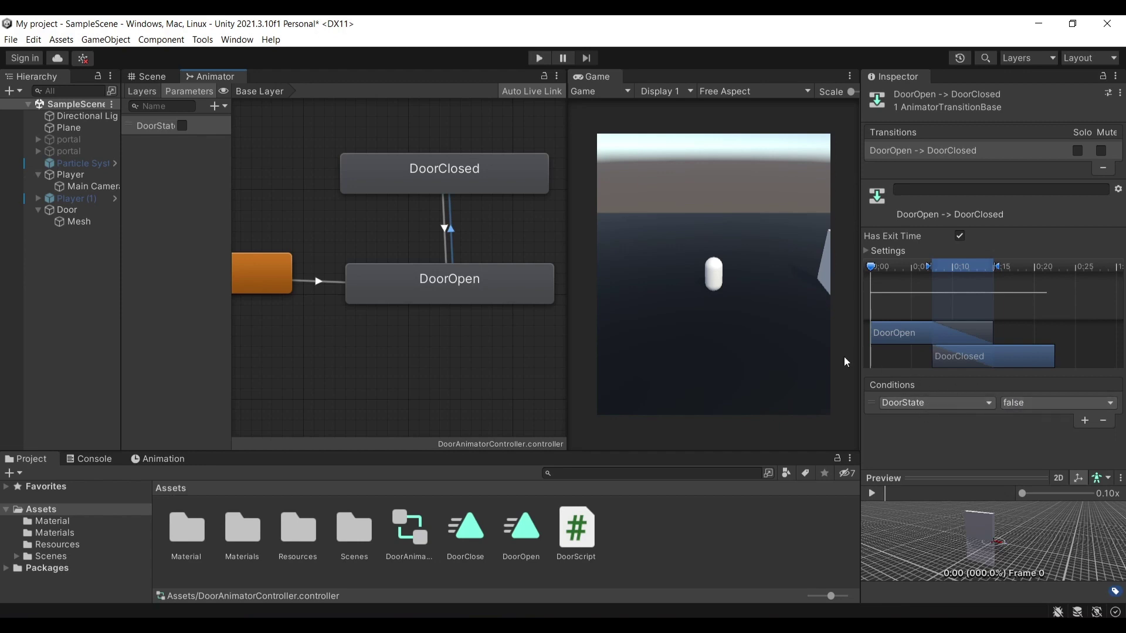
pyautogui.click(478, 181)
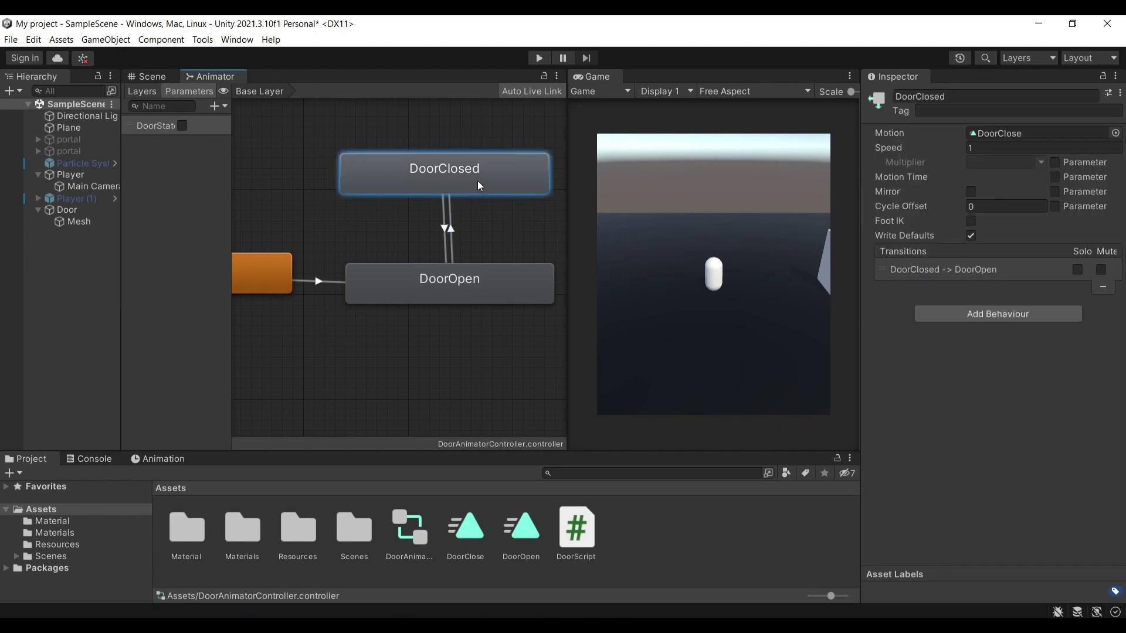
pyautogui.click(442, 226)
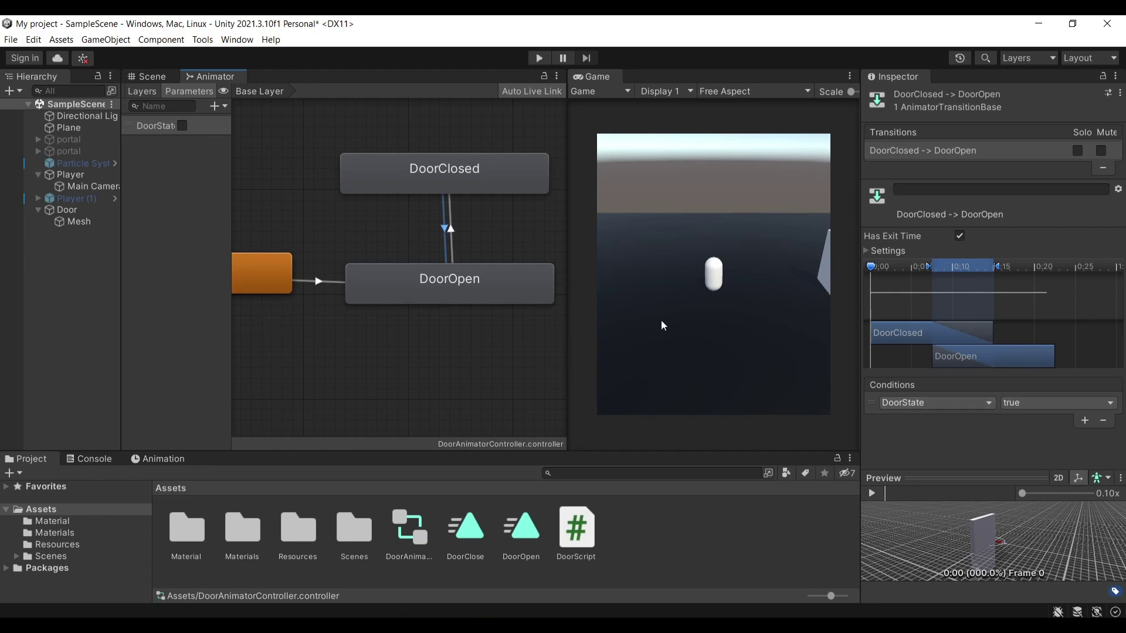
pyautogui.click(454, 190)
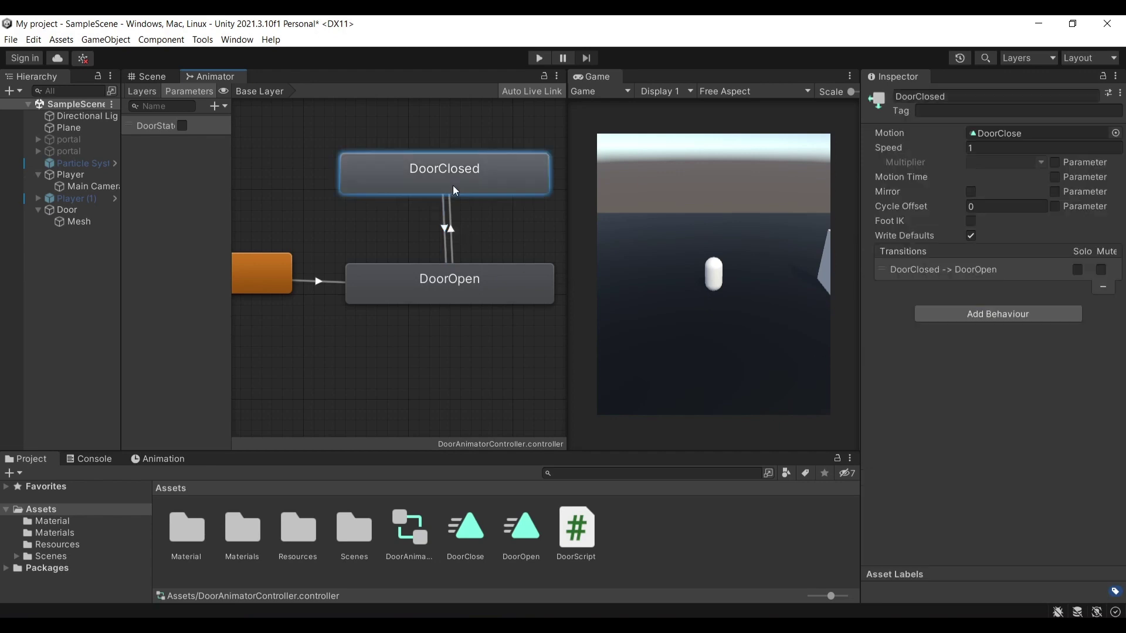
pyautogui.click(461, 302)
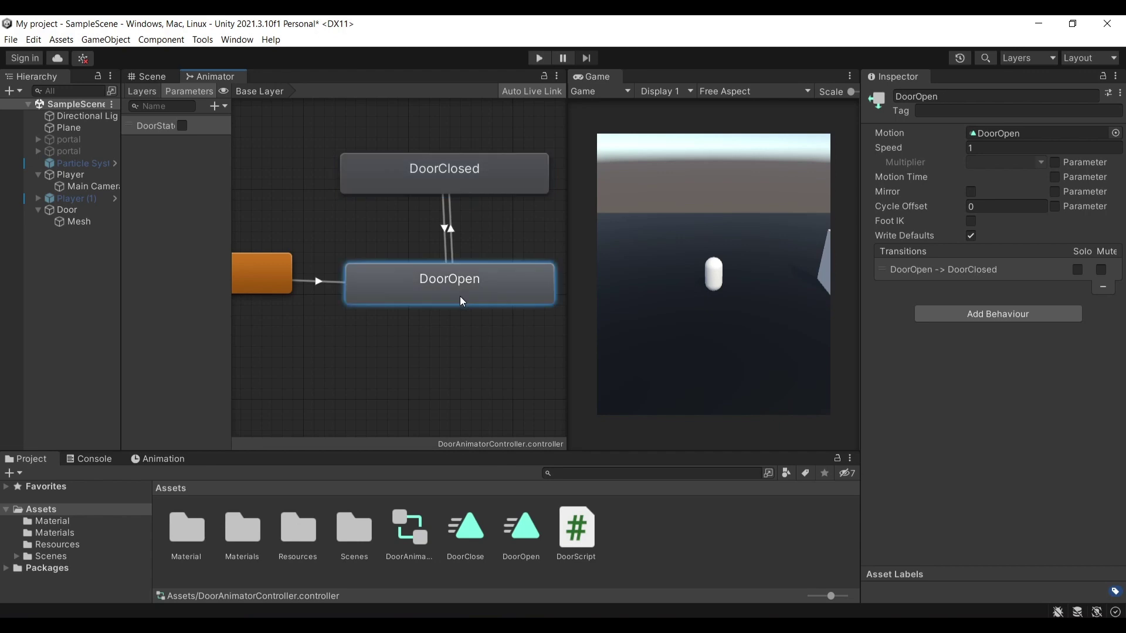
# Step: Zoom the graph out to show Entry and Any State, then open DoorScript in Visual Studio
pyautogui.scroll(-2, 454, 328)
pyautogui.click(454, 355)
pyautogui.scroll(-3, 451, 358)
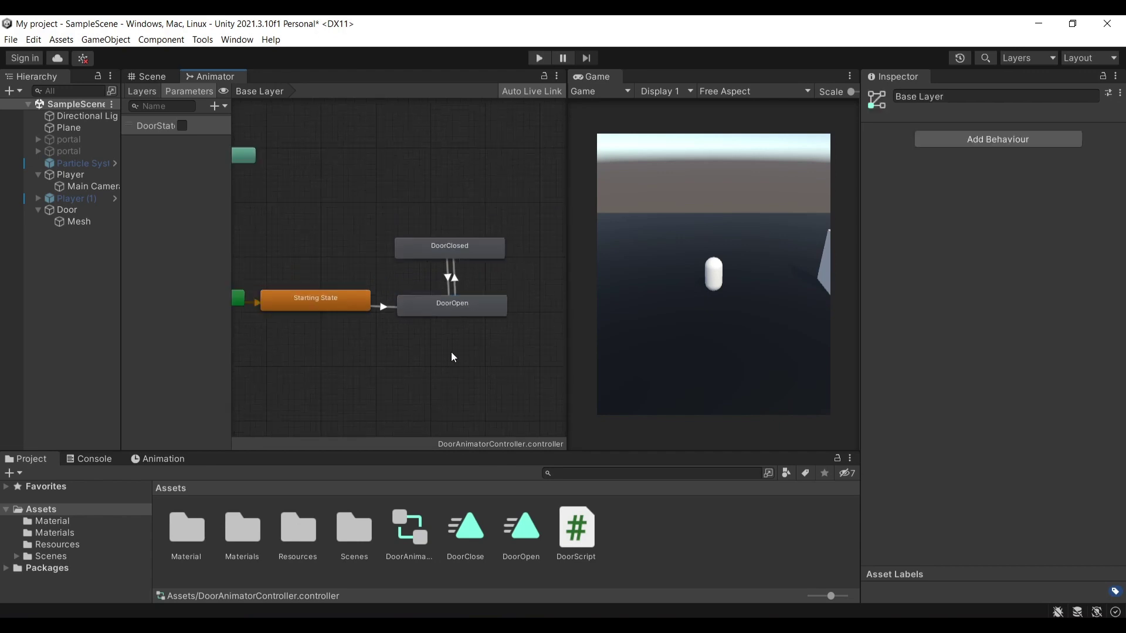
pyautogui.scroll(-2, 475, 346)
pyautogui.moveTo(443, 342); pyautogui.dragTo(501, 337, button='middle')
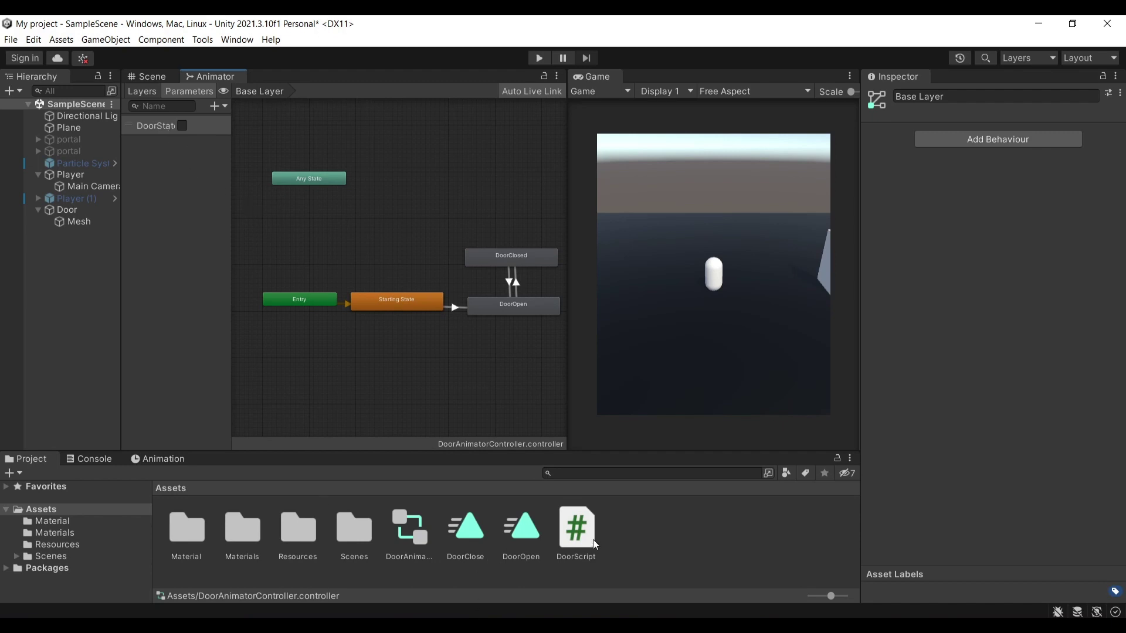
pyautogui.doubleClick(577, 529)
# Step: Review DoorScript's doorState, inRange and animator field declarations
pyautogui.scroll(5, 398, 380)
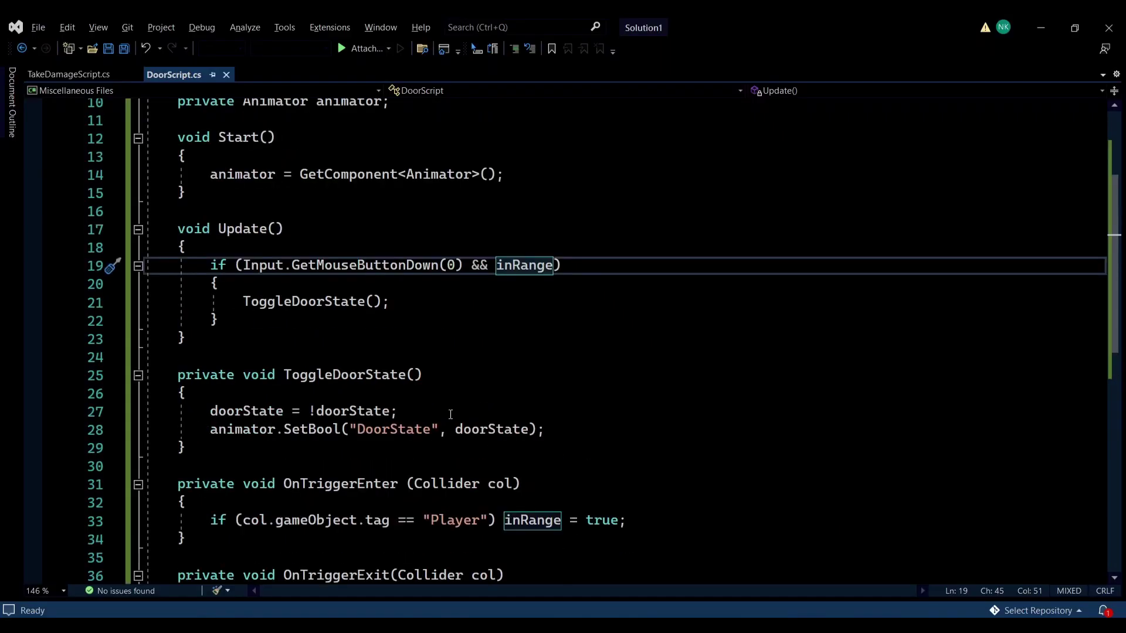
pyautogui.keyDown('ctrl'); pyautogui.scroll(-2, 398, 380); pyautogui.keyUp('ctrl')
pyautogui.keyDown('ctrl'); pyautogui.scroll(4, 326, 340); pyautogui.keyUp('ctrl')
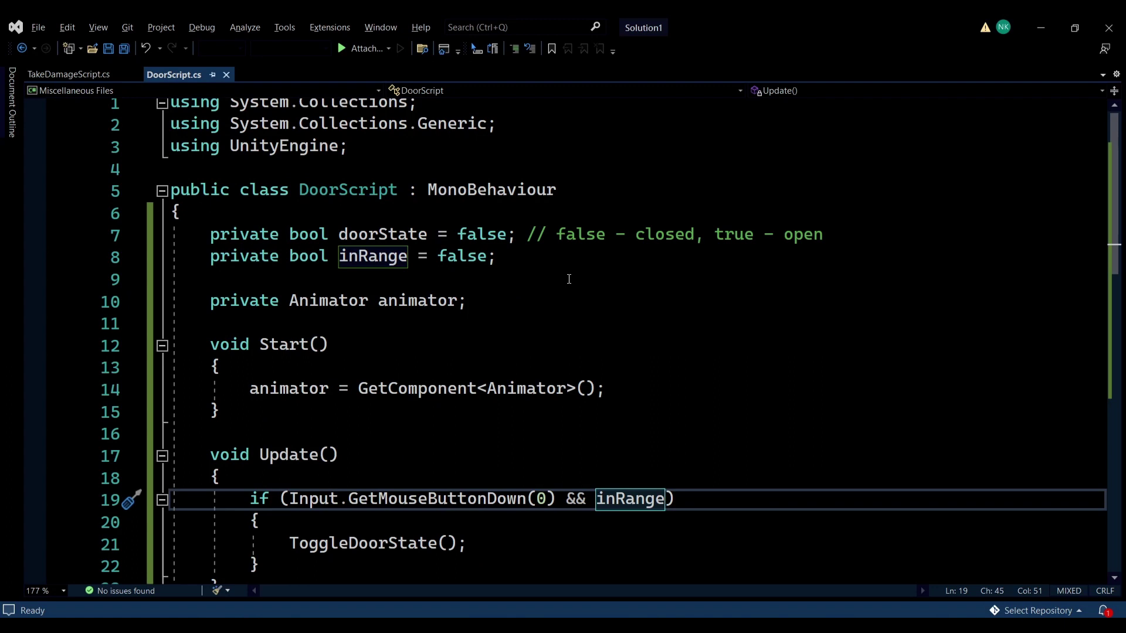
pyautogui.moveTo(496, 256); pyautogui.dragTo(548, 272)
pyautogui.click(193, 233)
pyautogui.click(545, 272)
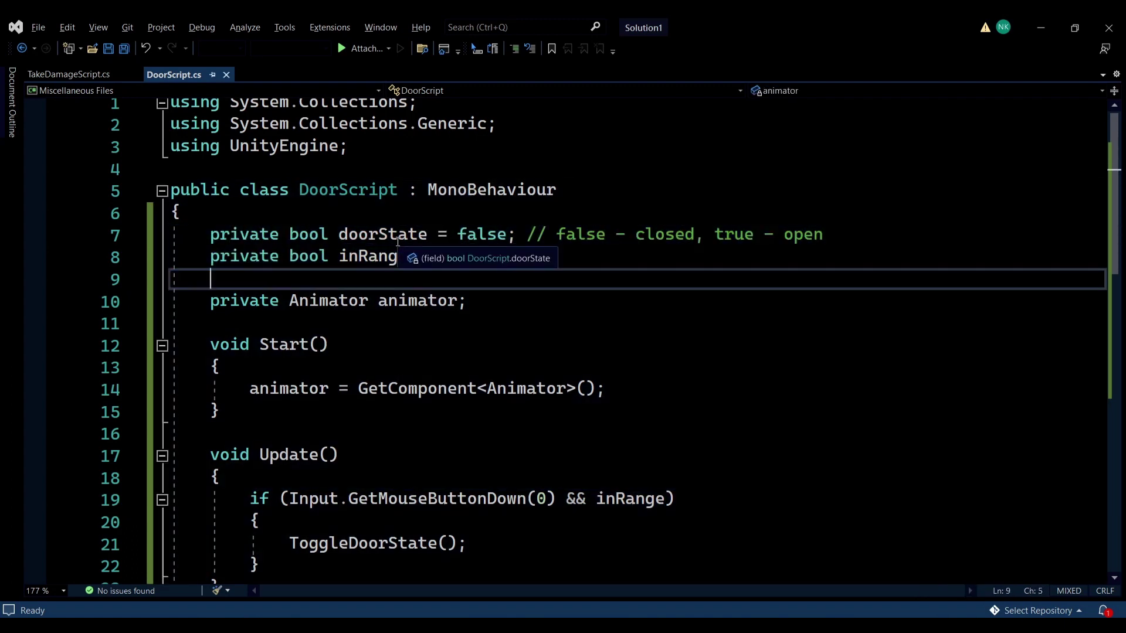
pyautogui.click(399, 237)
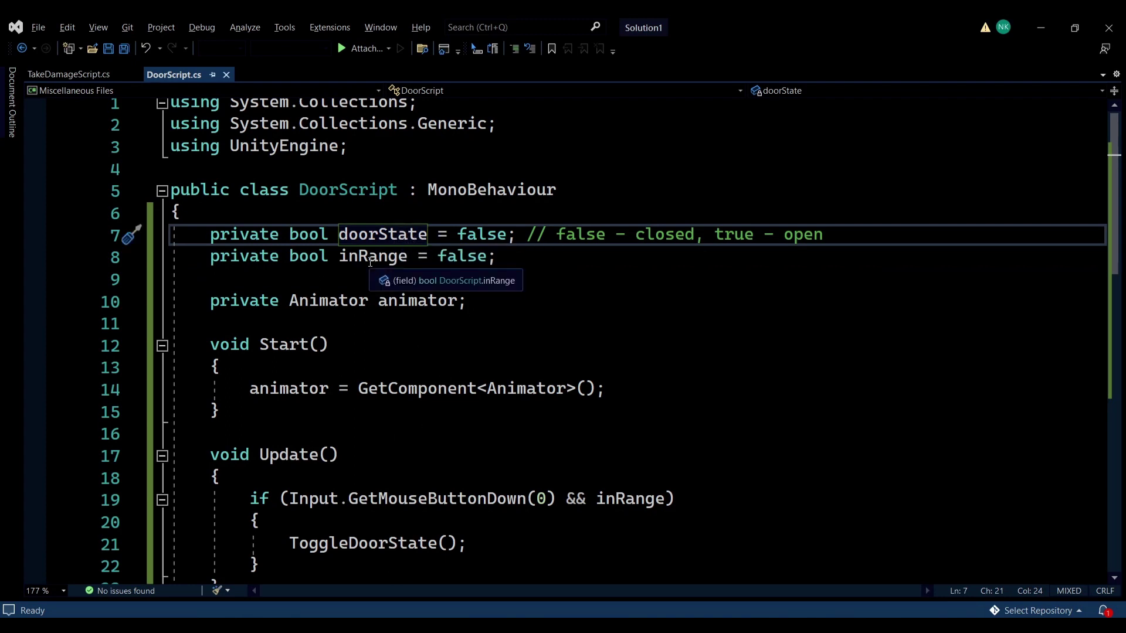
pyautogui.moveTo(497, 257); pyautogui.dragTo(206, 253)
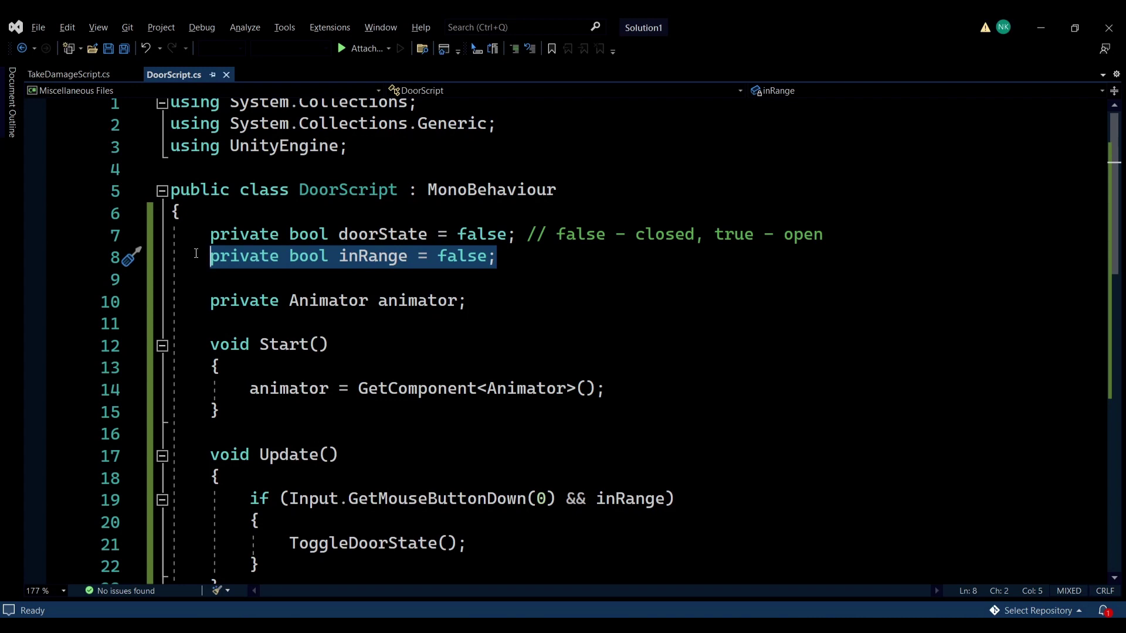
pyautogui.moveTo(480, 298); pyautogui.dragTo(190, 297)
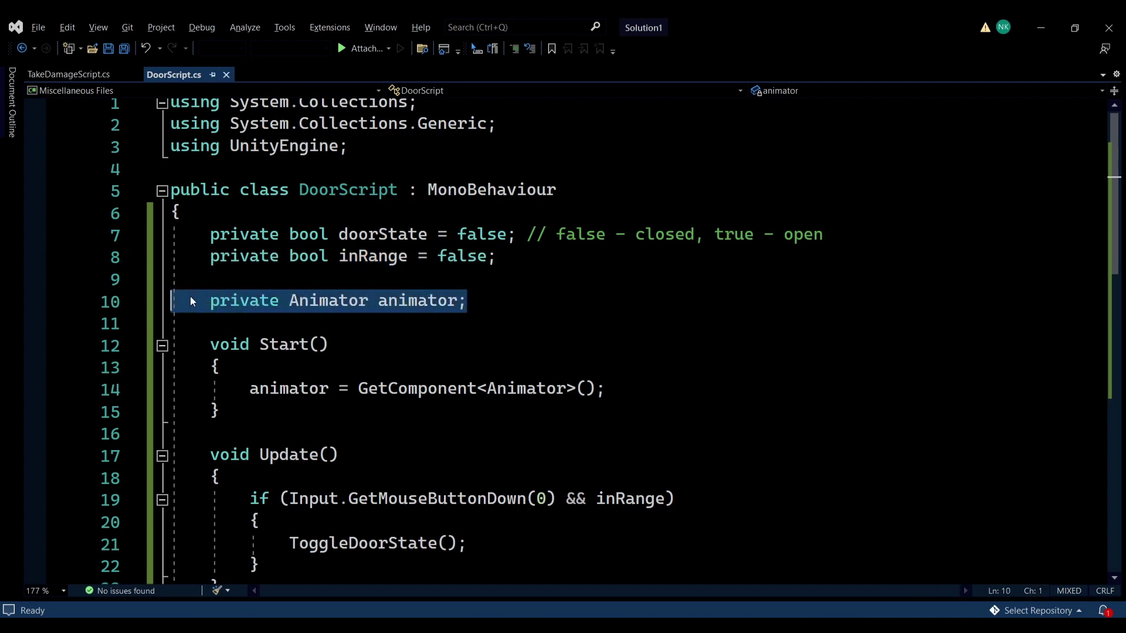
pyautogui.click(280, 301)
# Step: Select Door in Unity's Hierarchy, then review the Start method's GetComponent call
pyautogui.hotkey('alt', 'Tab')
pyautogui.click(67, 209)
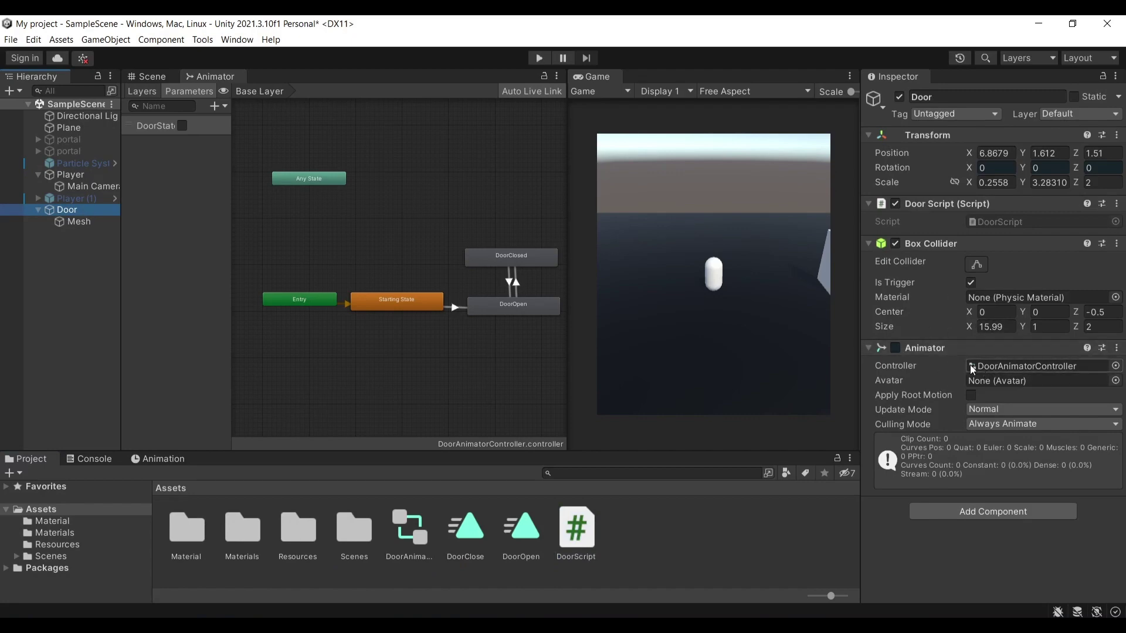
pyautogui.hotkey('alt', 'Tab')
pyautogui.scroll(-1, 383, 413)
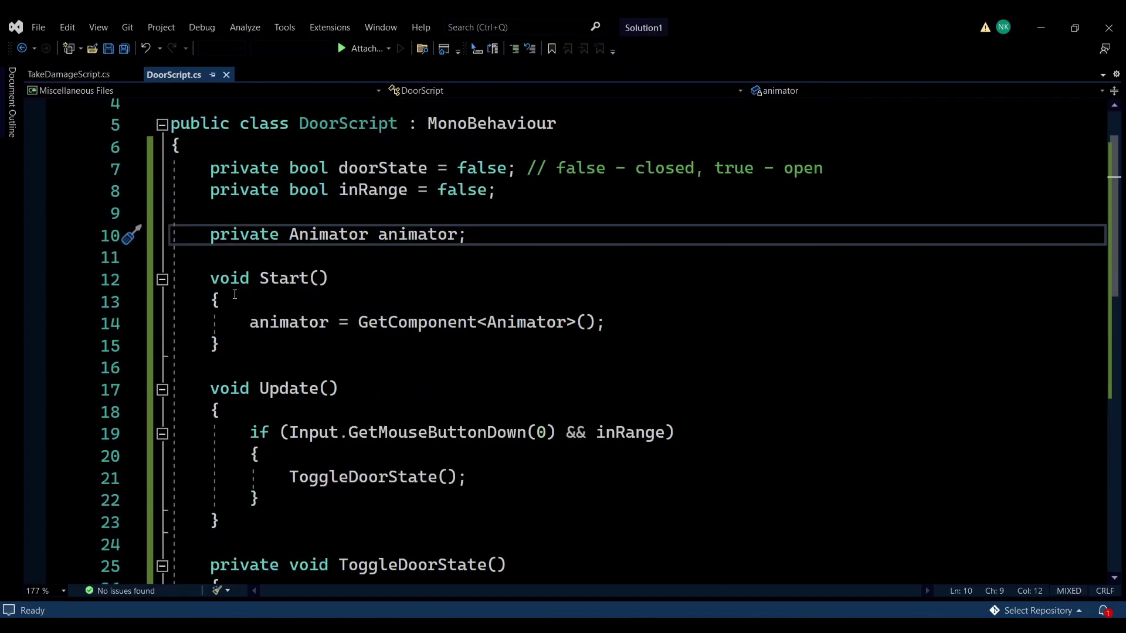
pyautogui.moveTo(235, 295); pyautogui.dragTo(572, 347)
pyautogui.click(572, 347)
pyautogui.moveTo(635, 324); pyautogui.dragTo(251, 324)
pyautogui.click(363, 381)
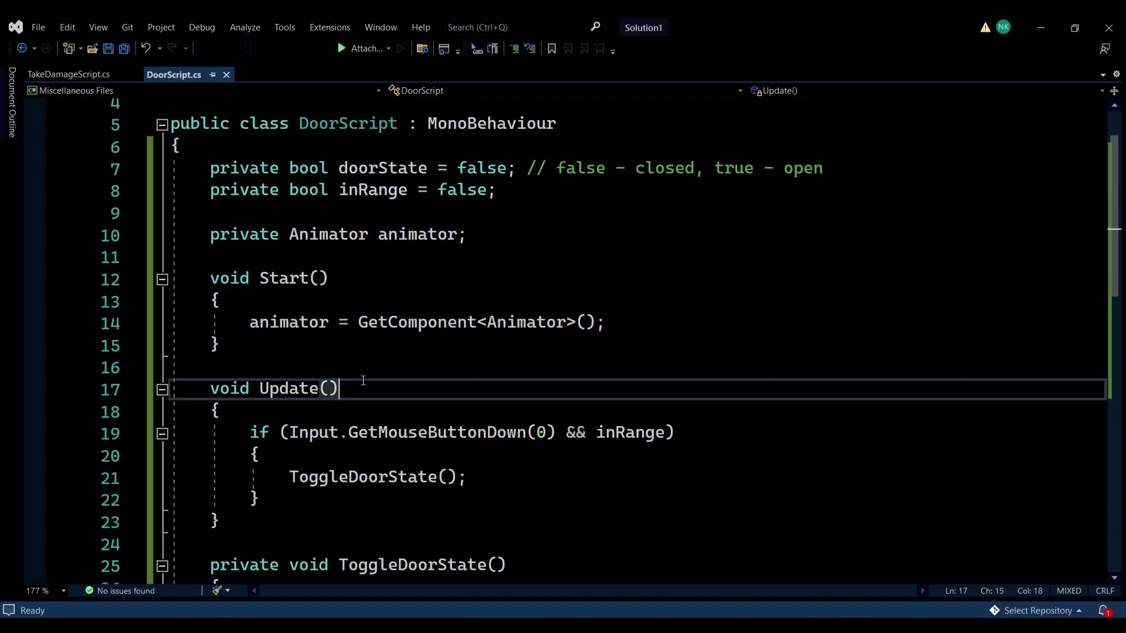
# Step: Review the OnTriggerEnter and OnTriggerExit methods, then return to Unity
pyautogui.scroll(-4, 364, 381)
pyautogui.keyDown('ctrl'); pyautogui.scroll(-6, 346, 361); pyautogui.keyUp('ctrl')
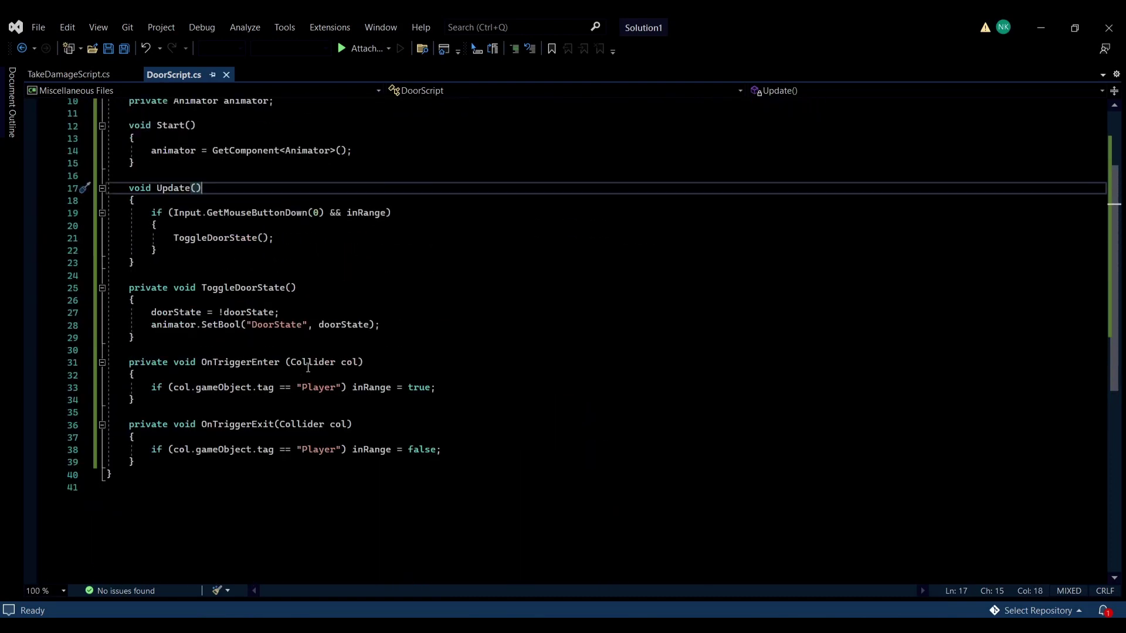
pyautogui.scroll(-3, 309, 368)
pyautogui.keyDown('ctrl'); pyautogui.scroll(6, 317, 375); pyautogui.keyUp('ctrl')
pyautogui.moveTo(208, 370); pyautogui.dragTo(757, 411)
pyautogui.moveTo(176, 456); pyautogui.dragTo(418, 557)
pyautogui.click(424, 543)
pyautogui.hotkey('alt', 'Tab')
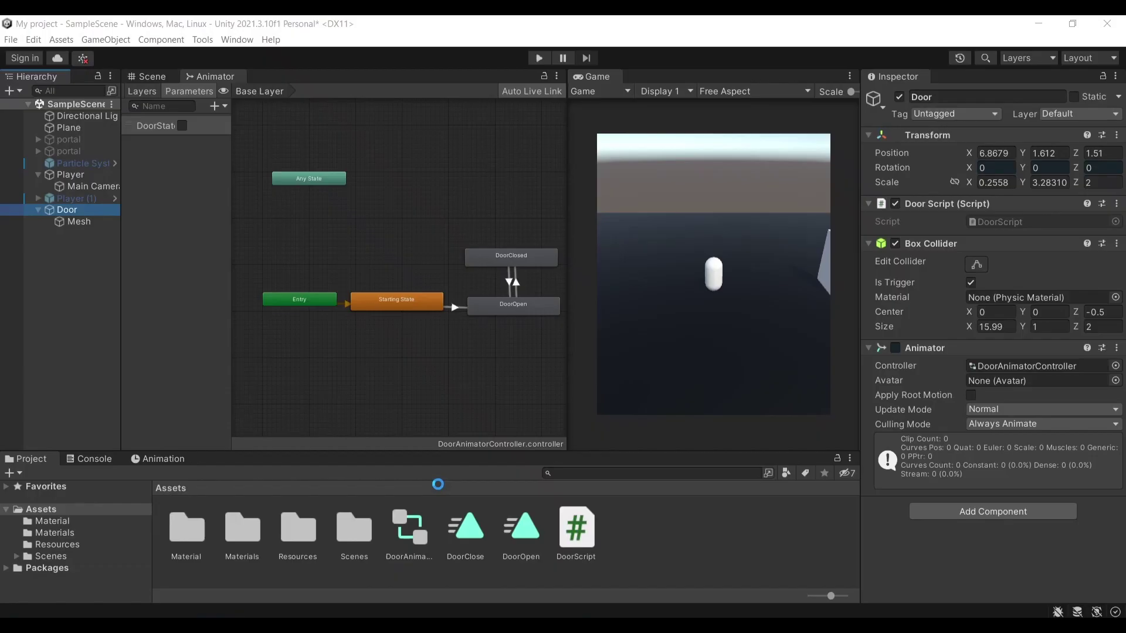
# Step: Show the Scene view and orbit around the door
pyautogui.click(155, 79)
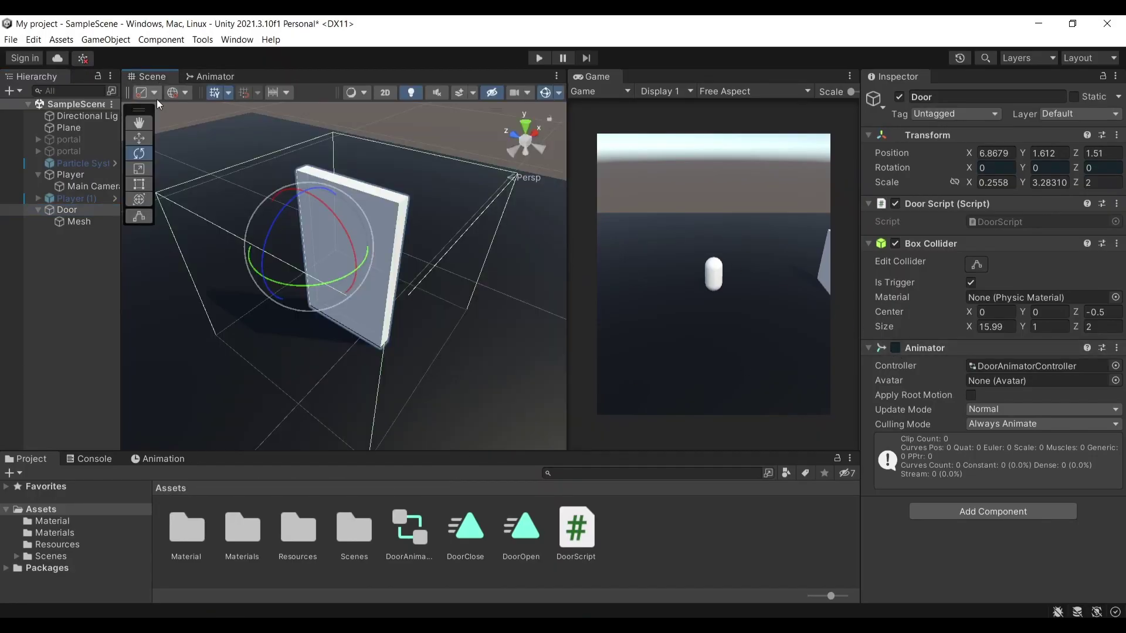
pyautogui.moveTo(313, 235); pyautogui.dragTo(258, 228, button='right')
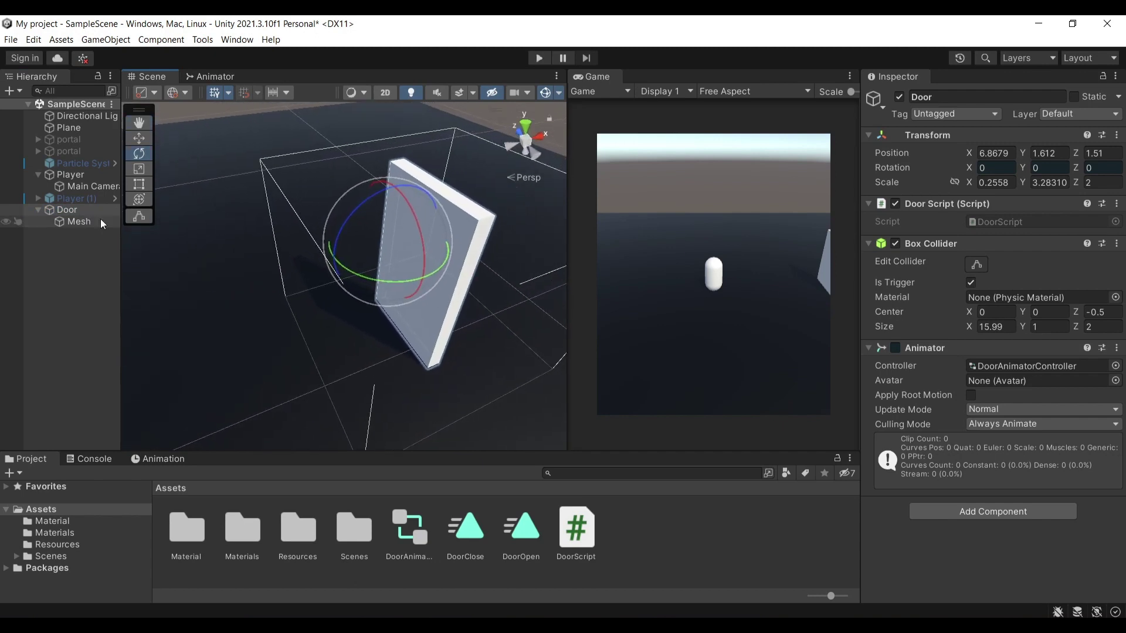
pyautogui.moveTo(523, 222); pyautogui.dragTo(538, 183, button='right')
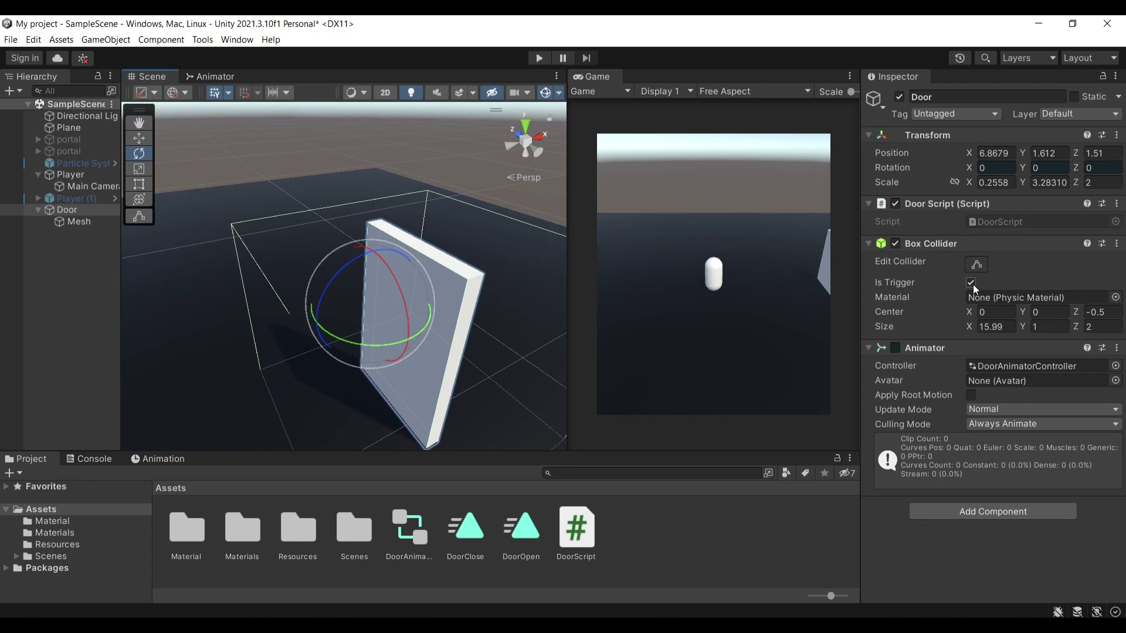
pyautogui.moveTo(461, 198); pyautogui.dragTo(528, 264, button='right')
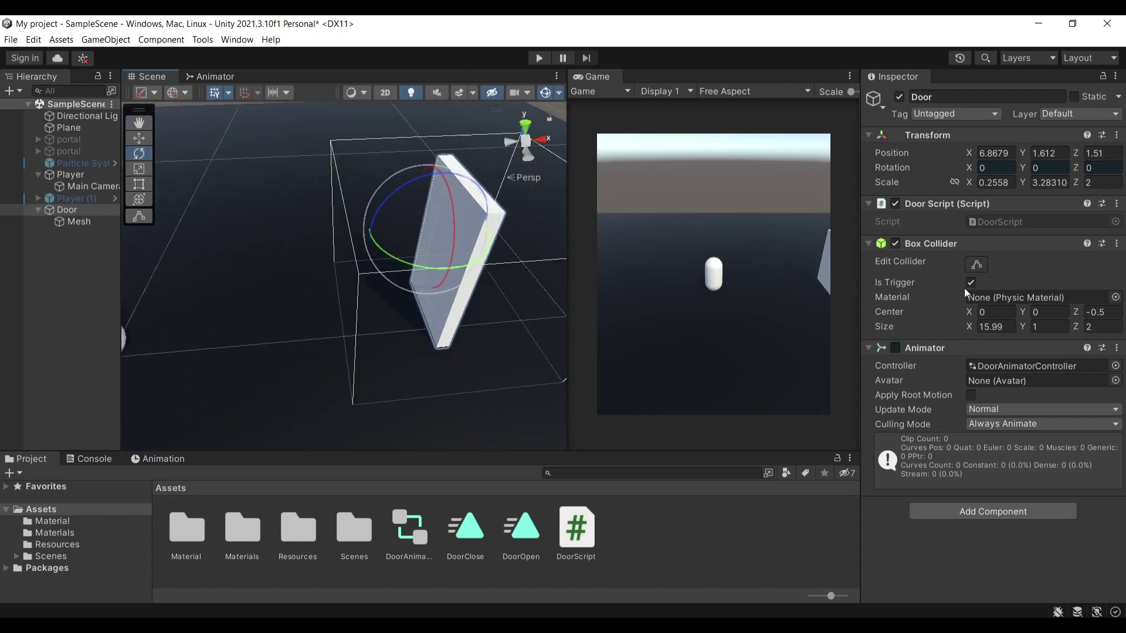
# Step: Edit the door's trigger box, then undo the resize to keep it 15.99 × 1 × 2
pyautogui.click(976, 265)
pyautogui.moveTo(458, 264); pyautogui.dragTo(404, 266, button='right')
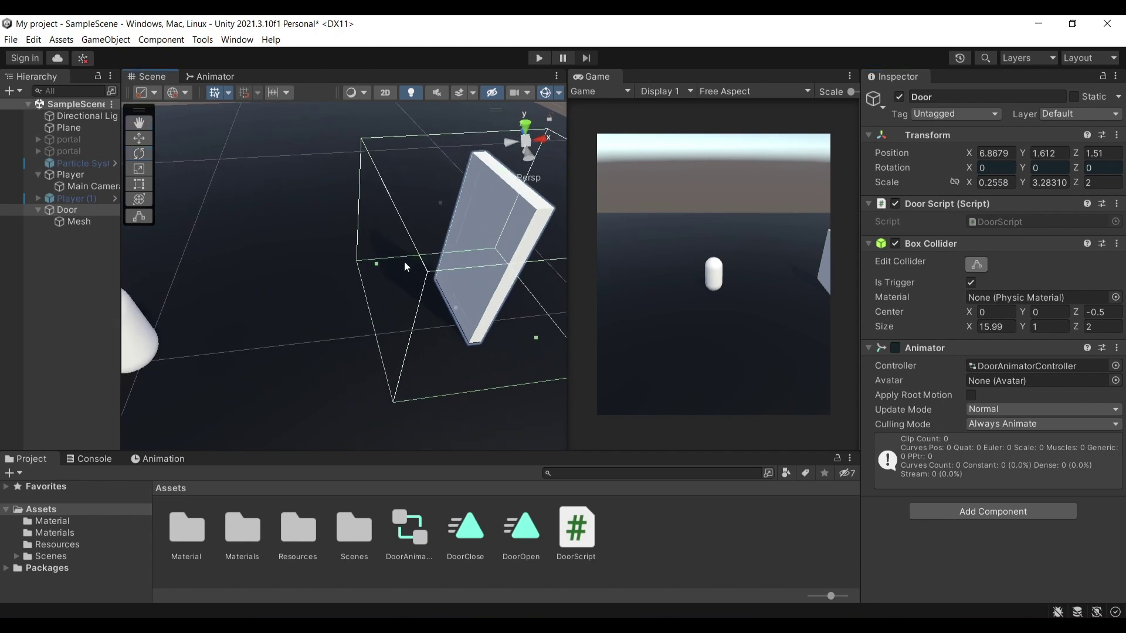
pyautogui.moveTo(376, 264); pyautogui.dragTo(272, 273)
pyautogui.moveTo(272, 272); pyautogui.dragTo(271, 318, button='right')
pyautogui.hotkey('ctrl', 'z')
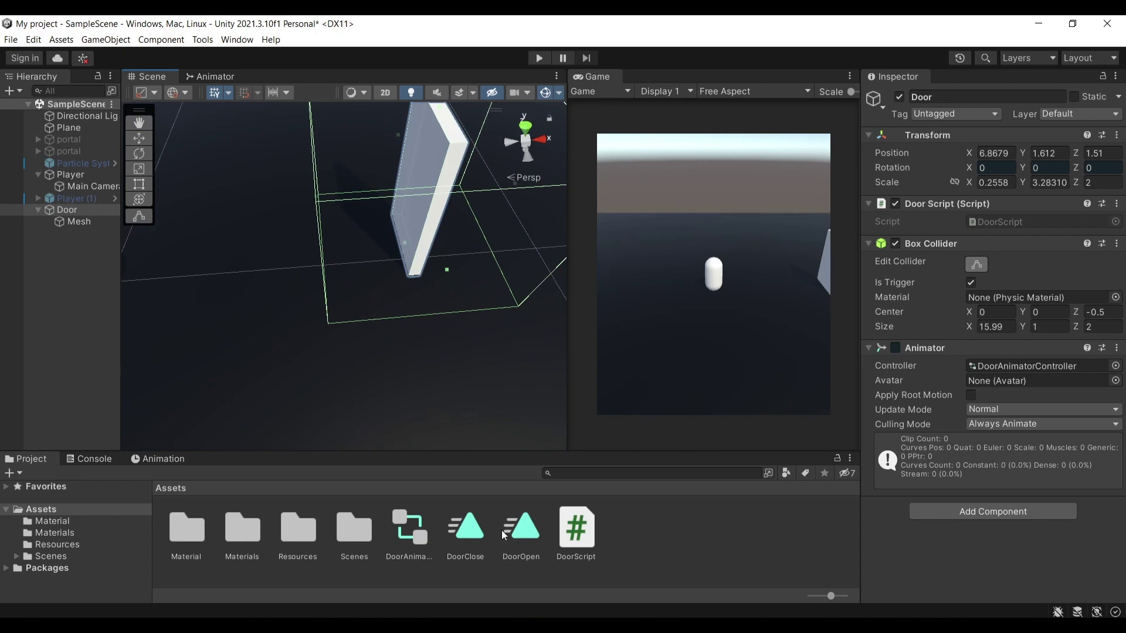
# Step: Walk through OnTriggerEnter: the Player tag check setting inRange = true
pyautogui.click(522, 628)
pyautogui.scroll(2, 474, 385)
pyautogui.scroll(-3, 477, 382)
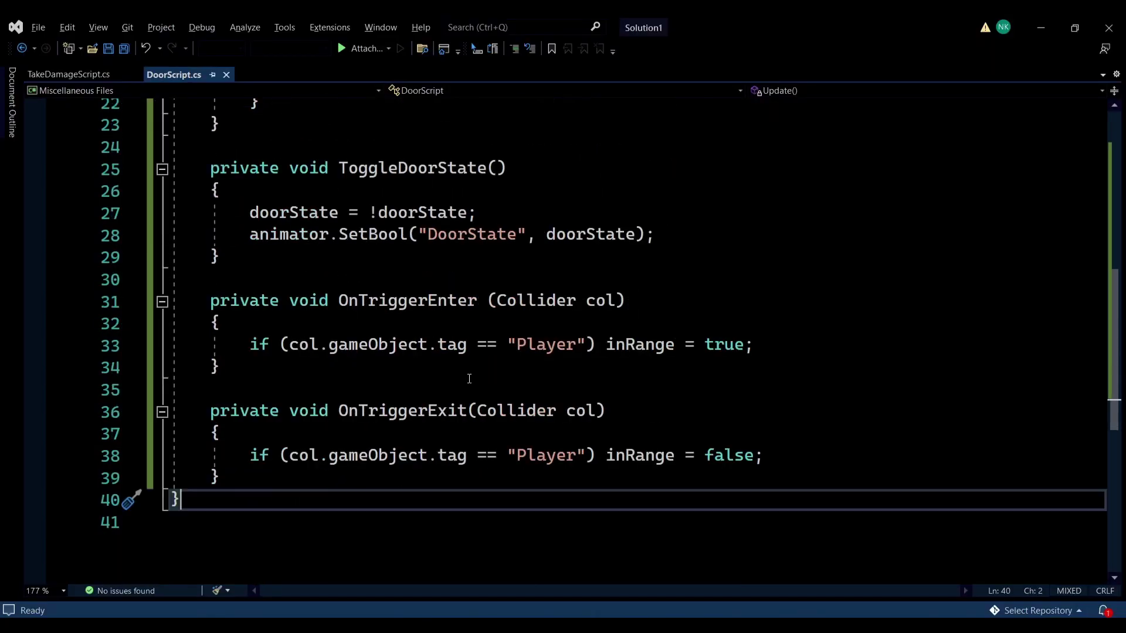
pyautogui.keyDown('ctrl'); pyautogui.scroll(2, 468, 376); pyautogui.keyUp('ctrl')
pyautogui.click(406, 345)
pyautogui.moveTo(407, 345); pyautogui.dragTo(573, 345)
pyautogui.click(573, 345)
pyautogui.moveTo(299, 400); pyautogui.dragTo(716, 399)
pyautogui.click(716, 399)
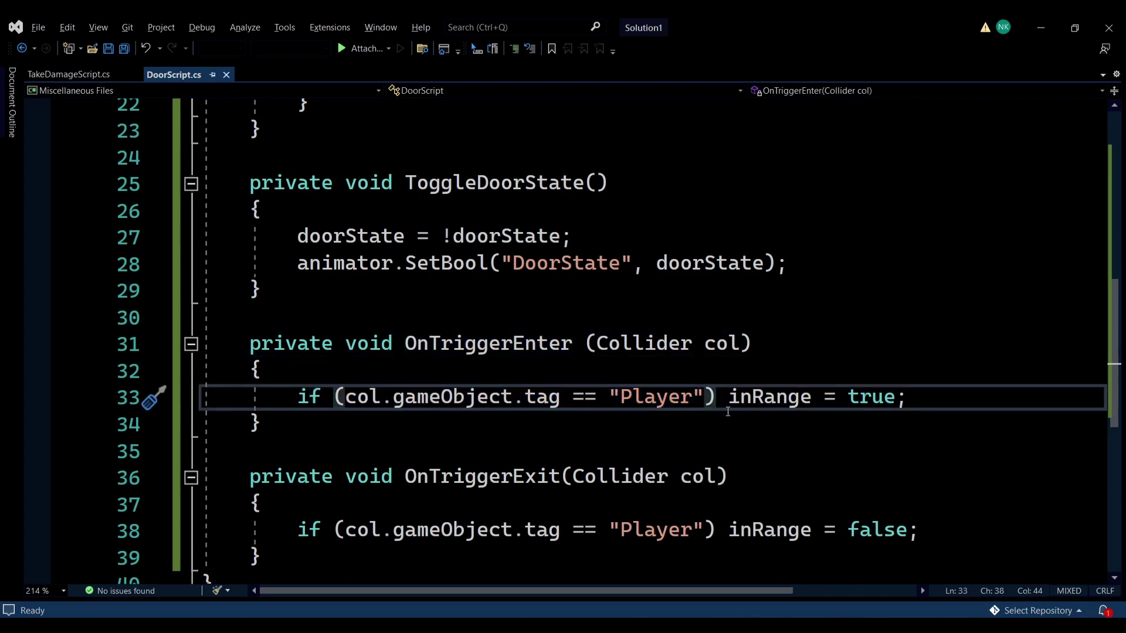
pyautogui.moveTo(915, 398); pyautogui.dragTo(731, 396)
pyautogui.click(730, 397)
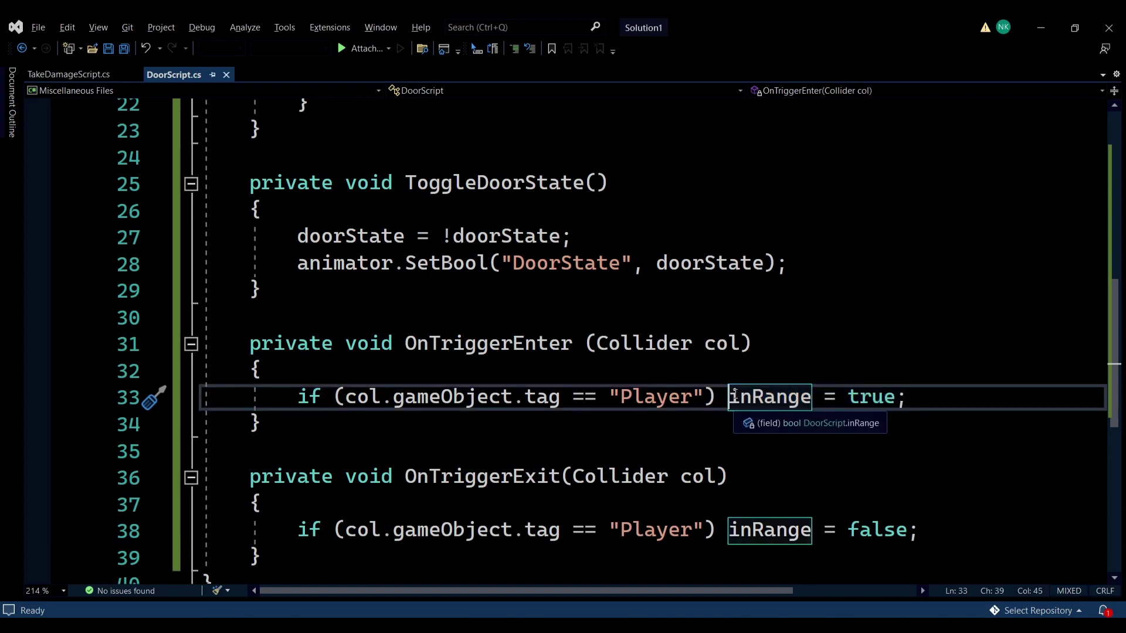
# Step: Walk through OnTriggerExit, which sets inRange to false on line 38
pyautogui.keyDown('ctrl'); pyautogui.scroll(-3, 676, 356); pyautogui.keyUp('ctrl')
pyautogui.scroll(4, 676, 356)
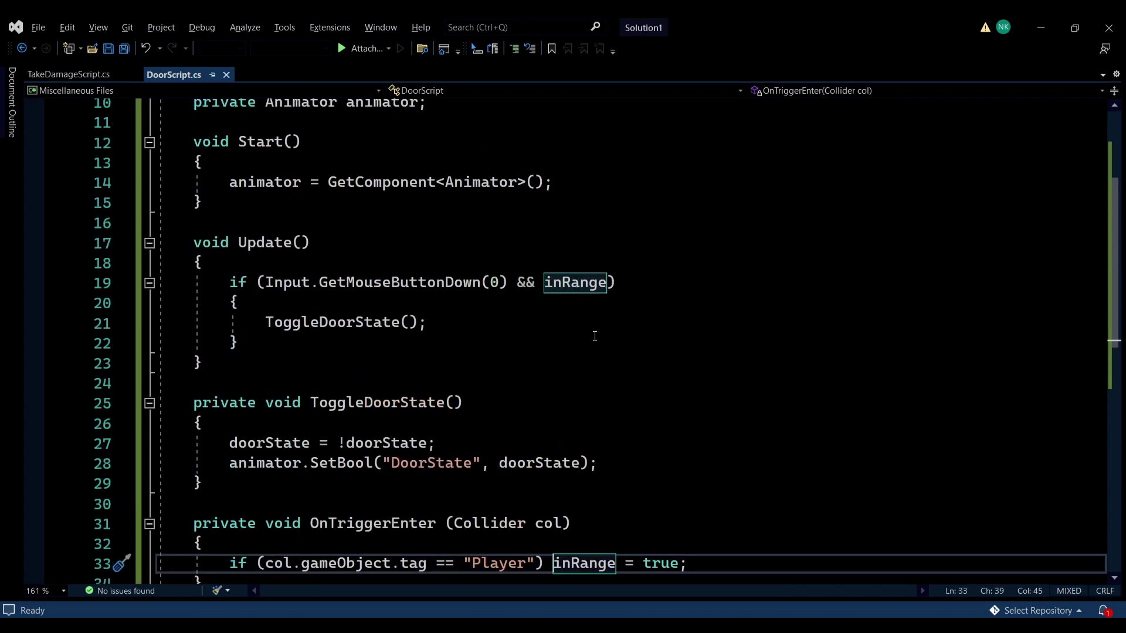
pyautogui.scroll(-5, 597, 335)
pyautogui.keyDown('ctrl'); pyautogui.scroll(2, 230, 374); pyautogui.keyUp('ctrl')
pyautogui.moveTo(229, 374); pyautogui.dragTo(460, 440)
pyautogui.click(460, 440)
pyautogui.click(680, 419)
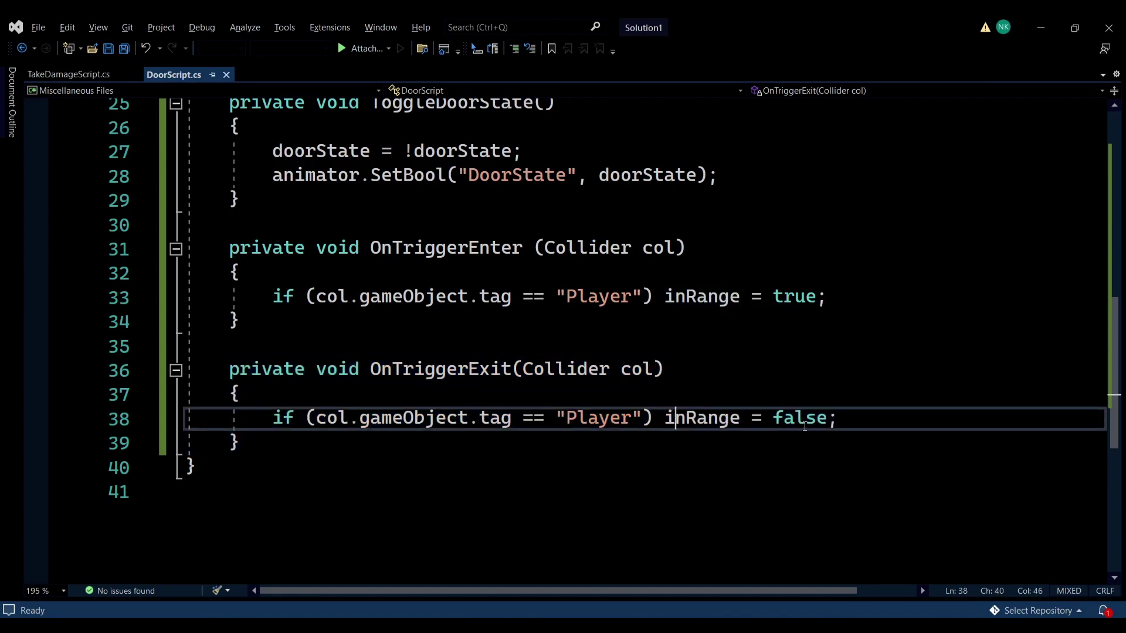
pyautogui.click(805, 419)
# Step: Explain Update: a mouse click while inRange calls ToggleDoorState
pyautogui.scroll(3, 587, 341)
pyautogui.scroll(2, 548, 326)
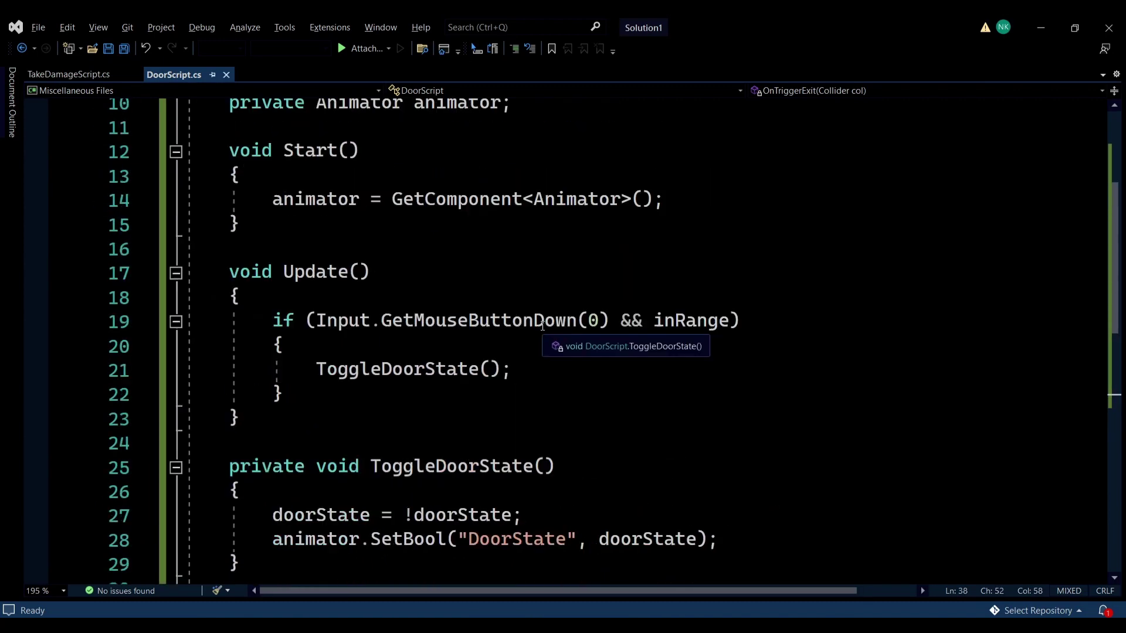
pyautogui.keyDown('ctrl'); pyautogui.scroll(1, 548, 325); pyautogui.keyUp('ctrl')
pyautogui.moveTo(250, 289); pyautogui.dragTo(262, 451)
pyautogui.click(262, 451)
pyautogui.moveTo(299, 345); pyautogui.dragTo(346, 345)
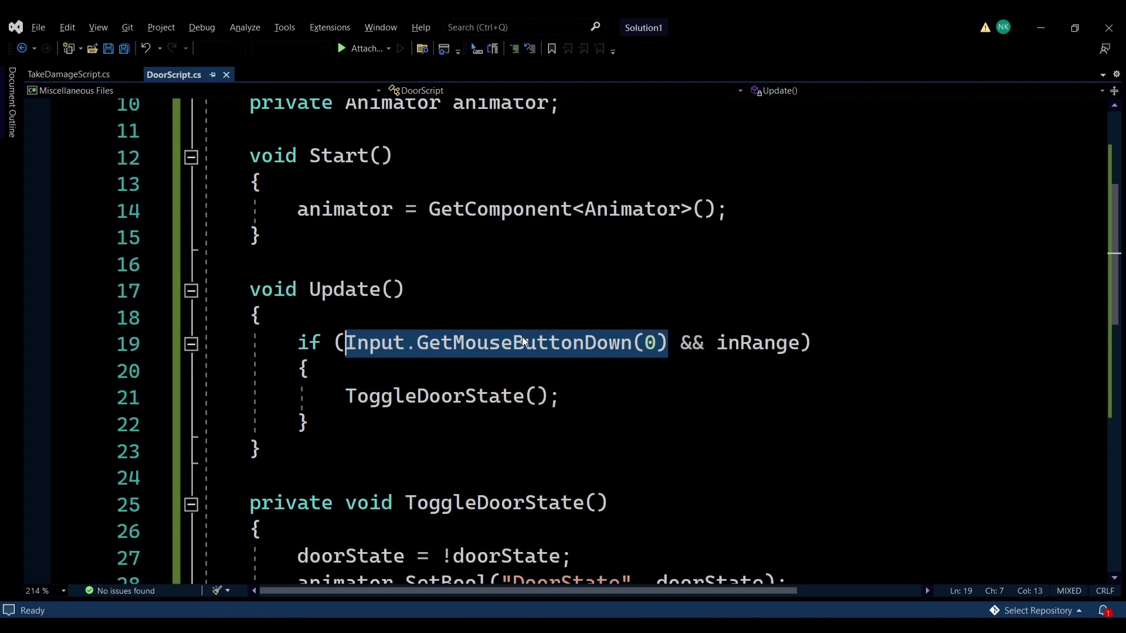
pyautogui.click(776, 344)
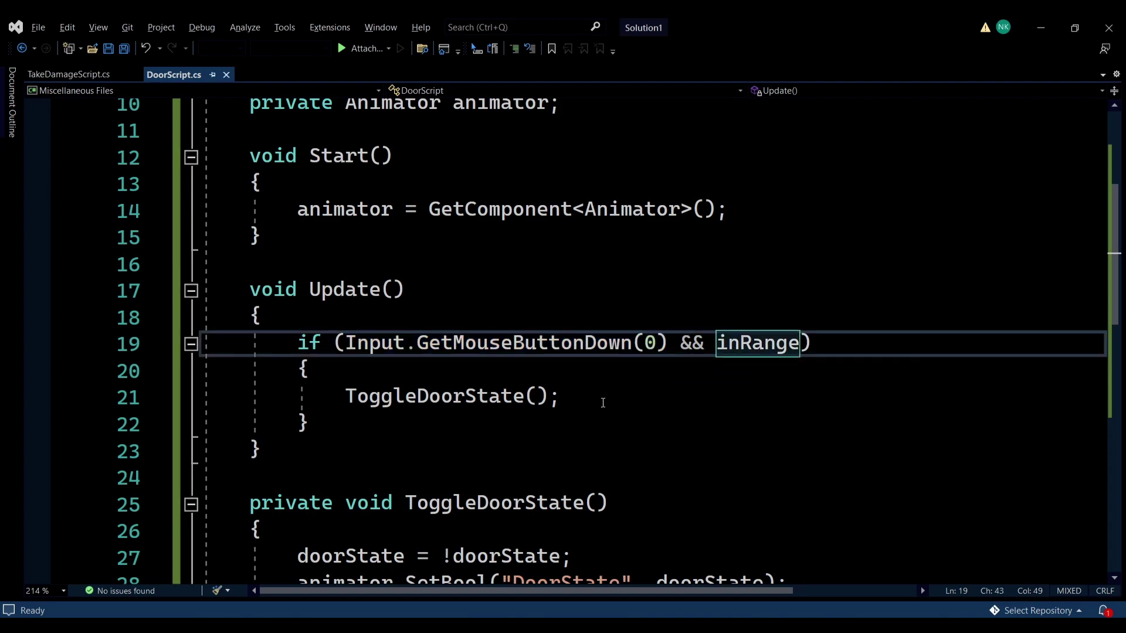
pyautogui.moveTo(560, 399); pyautogui.dragTo(595, 388)
pyautogui.click(355, 404)
pyautogui.click(596, 391)
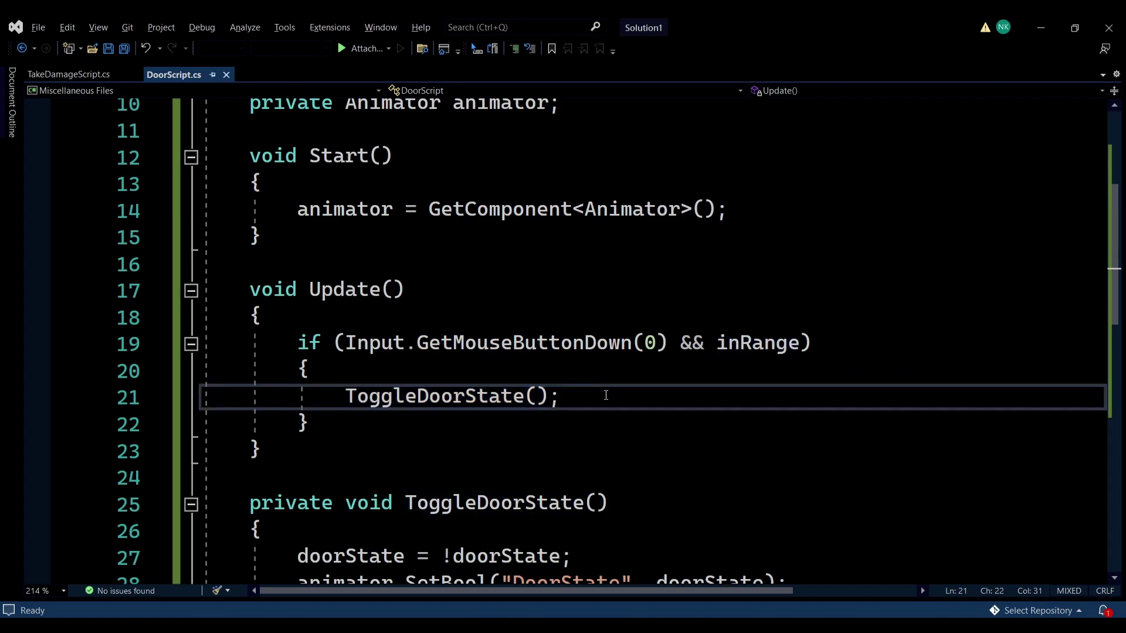
# Step: Explain ToggleDoorState's doorState flip and SetBool call, then run the scene in Unity
pyautogui.keyDown('ctrl'); pyautogui.scroll(-2, 596, 390); pyautogui.keyUp('ctrl')
pyautogui.keyDown('ctrl'); pyautogui.scroll(-1, 587, 393); pyautogui.keyUp('ctrl')
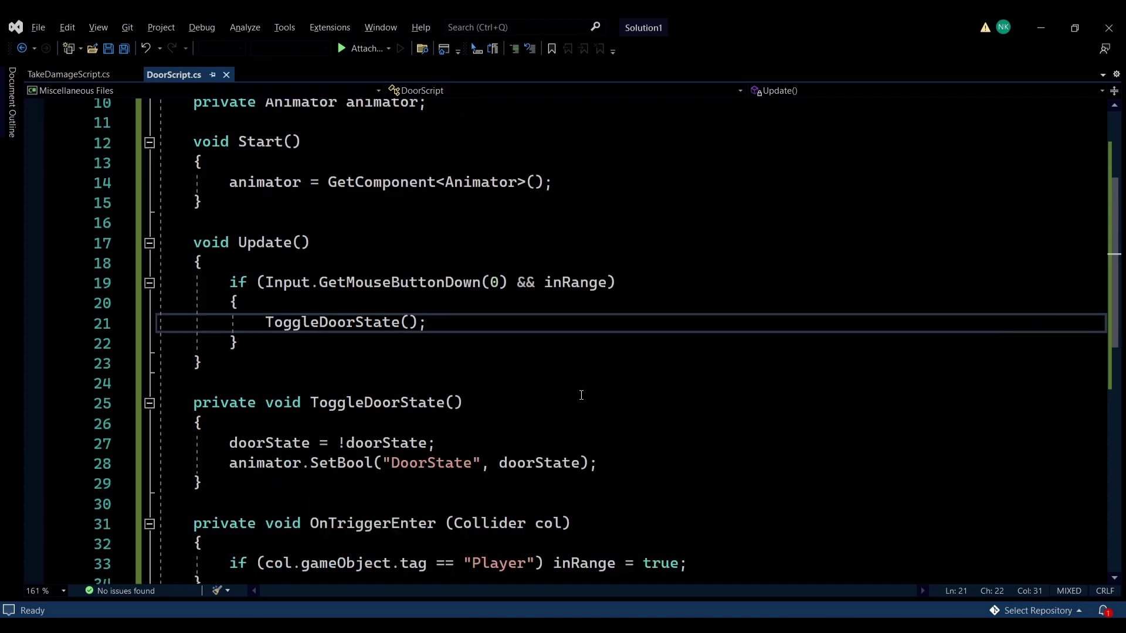
pyautogui.scroll(-1, 469, 443)
pyautogui.keyDown('ctrl'); pyautogui.scroll(1, 454, 450); pyautogui.keyUp('ctrl')
pyautogui.keyDown('ctrl'); pyautogui.scroll(1, 291, 407); pyautogui.keyUp('ctrl')
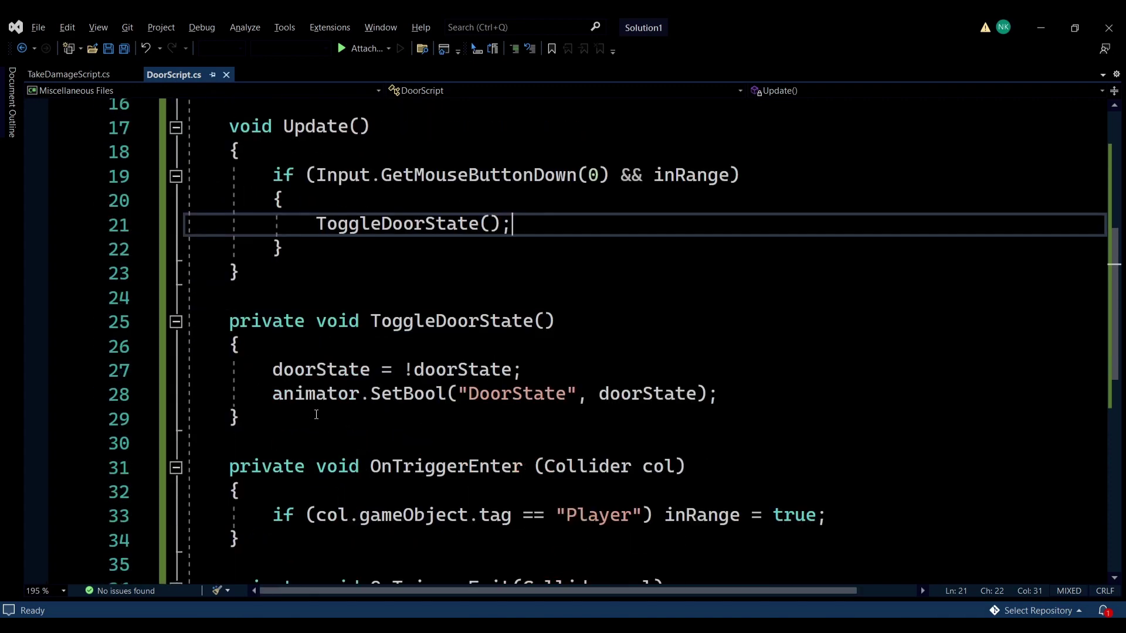
pyautogui.moveTo(273, 369); pyautogui.dragTo(710, 393)
pyautogui.click(518, 374)
pyautogui.click(273, 370)
pyautogui.click(592, 416)
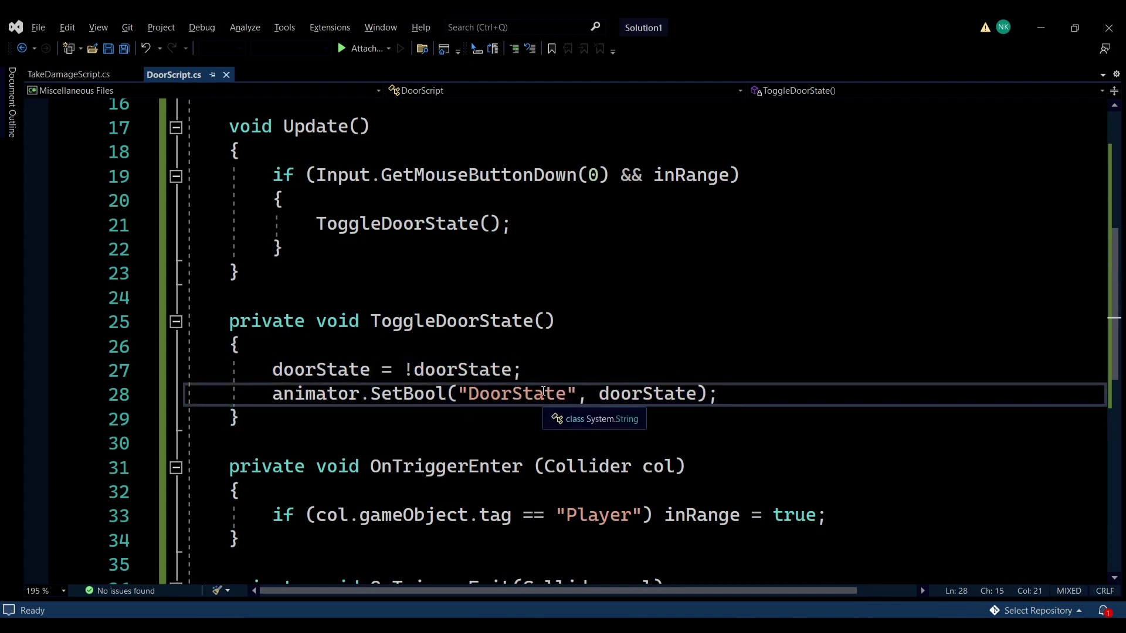
pyautogui.click(305, 370)
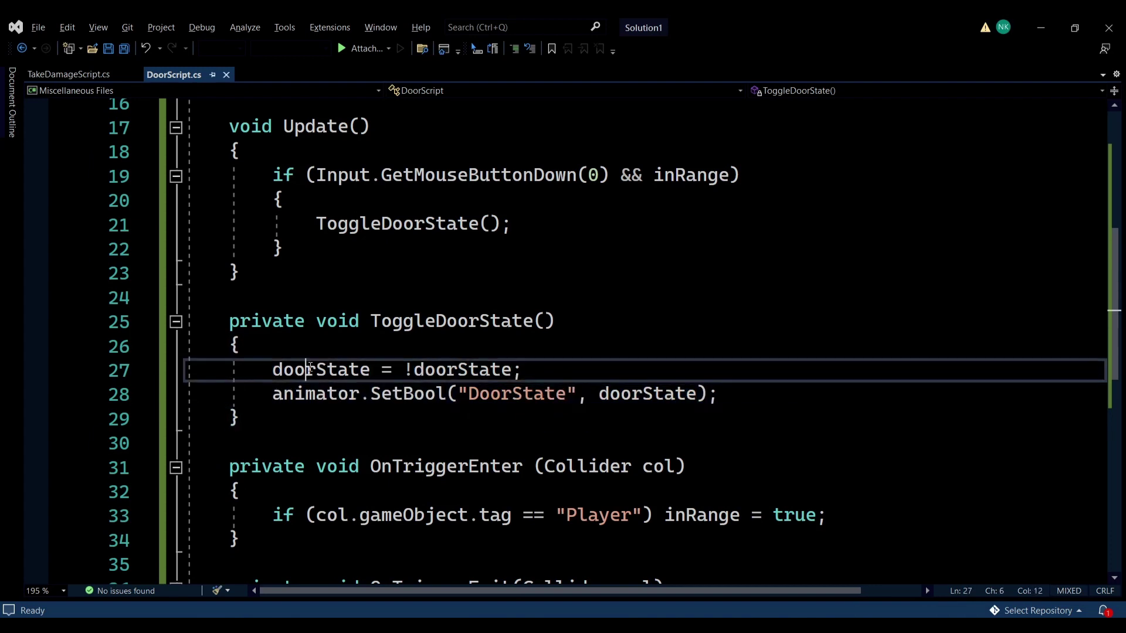
pyautogui.keyDown('ctrl'); pyautogui.scroll(-4, 730, 363); pyautogui.keyUp('ctrl')
pyautogui.keyDown('ctrl'); pyautogui.scroll(-2, 730, 363); pyautogui.keyUp('ctrl')
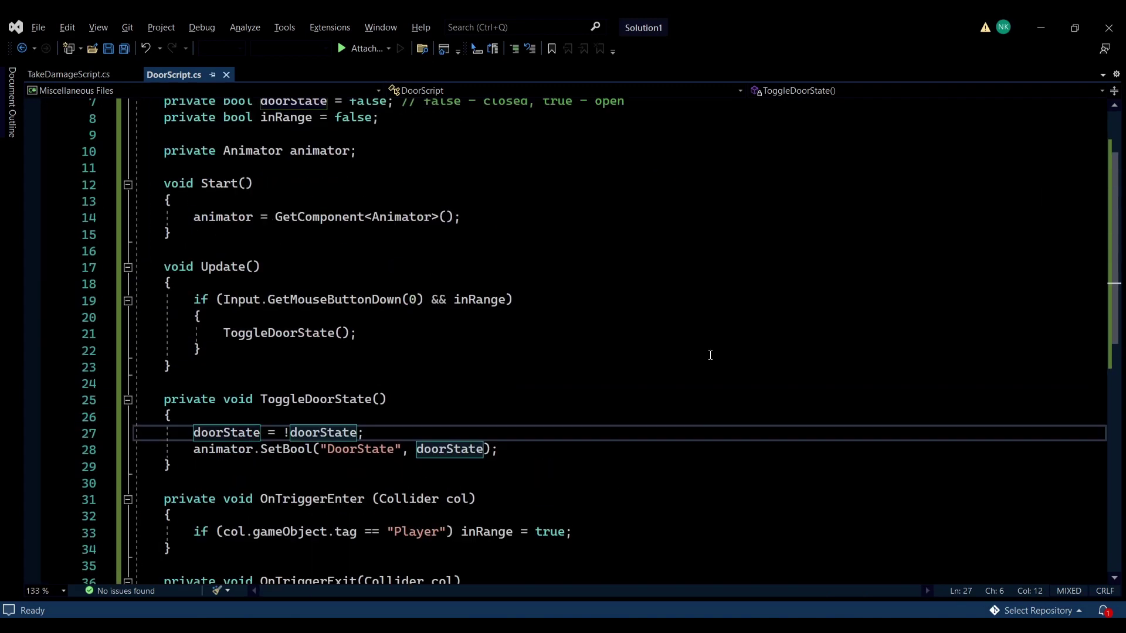
pyautogui.keyDown('ctrl'); pyautogui.scroll(-1, 542, 354); pyautogui.keyUp('ctrl')
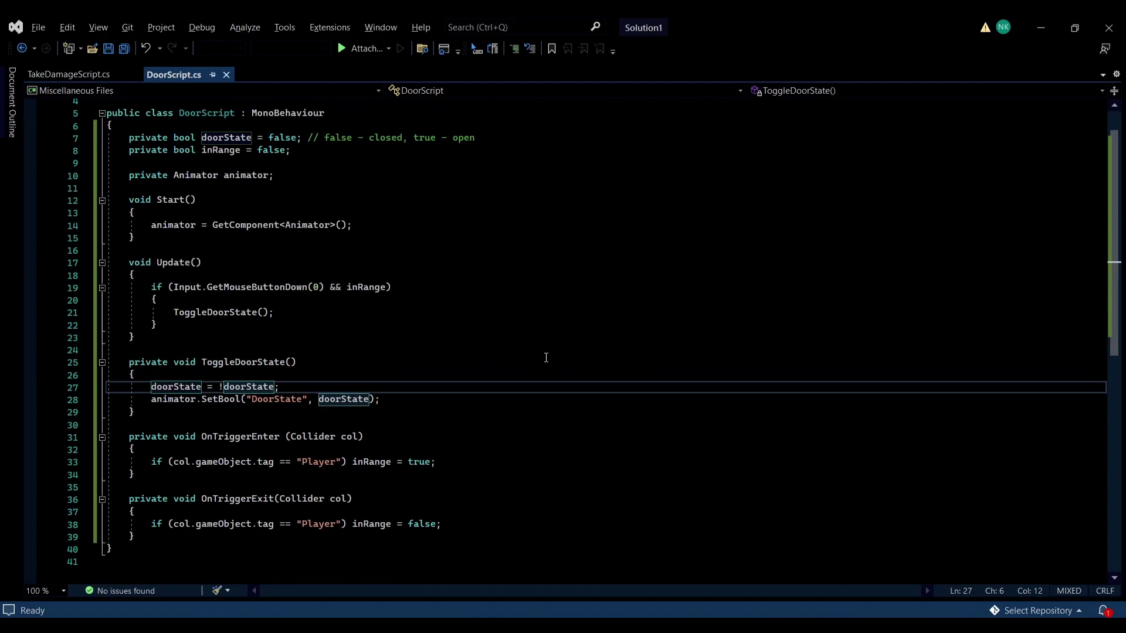
pyautogui.hotkey('alt', 'Tab')
pyautogui.click(539, 58)
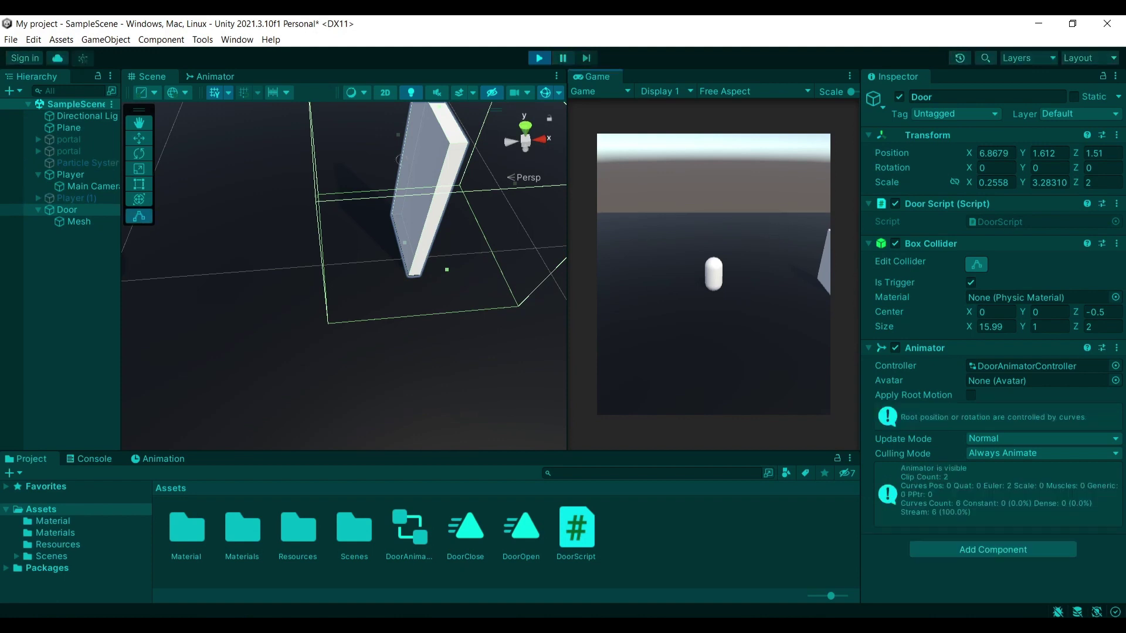
# Step: Walk the player into the door trigger so the door swings open to -90
pyautogui.press('w')
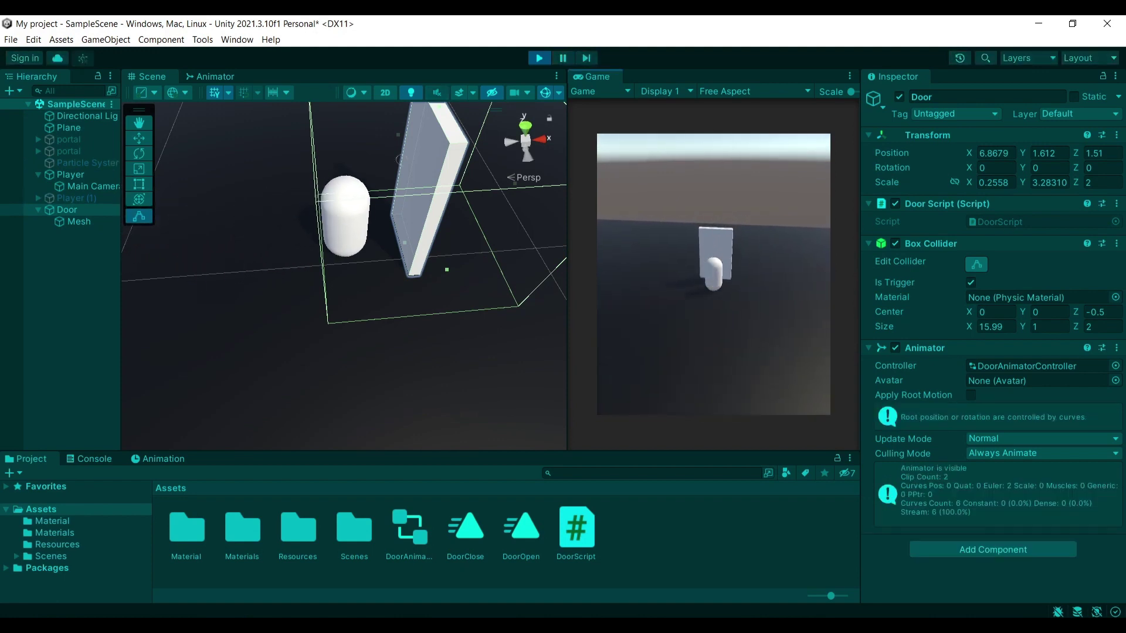
pyautogui.moveTo(235, 246); pyautogui.dragTo(278, 219, button='right')
pyautogui.press('w')
pyautogui.press('s')
pyautogui.click(680, 253)
pyautogui.press('w')
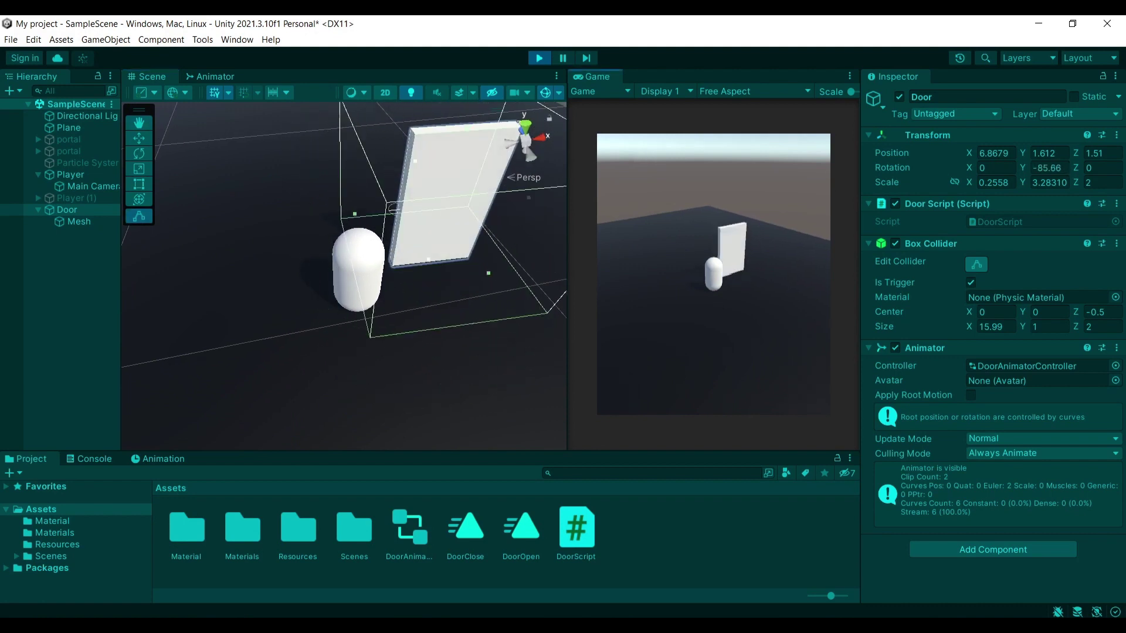
pyautogui.press('d')
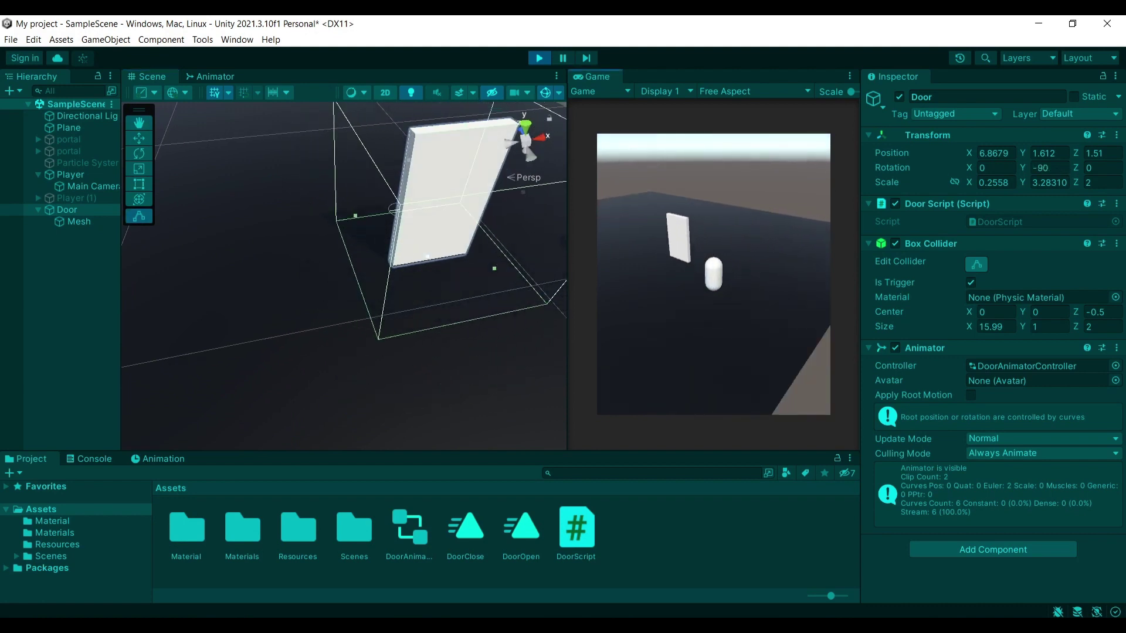
# Step: Walk the player back so the door swings closed to 0, then stop Play mode
pyautogui.press('Escape')
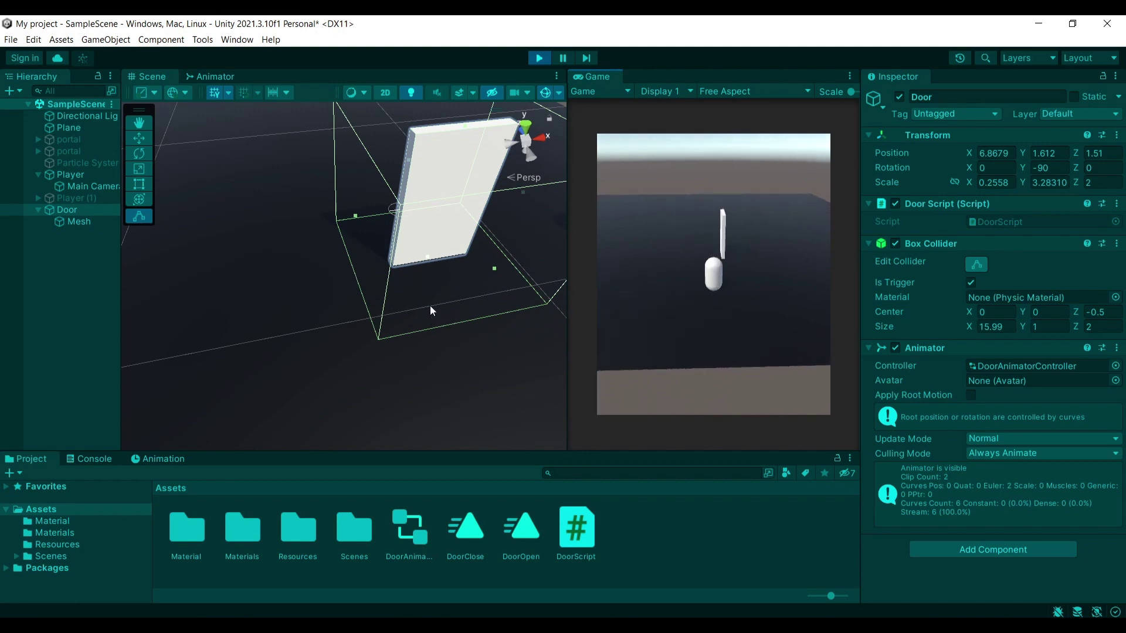
pyautogui.moveTo(431, 305); pyautogui.dragTo(545, 256, button='right')
pyautogui.press('w')
pyautogui.click(663, 258)
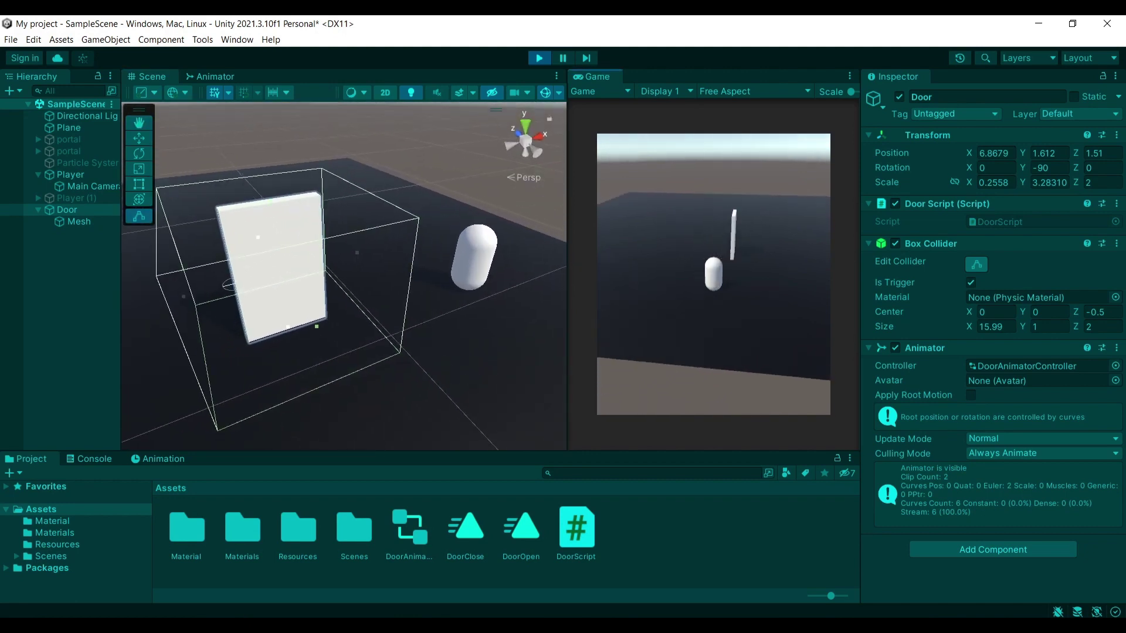
pyautogui.press('w')
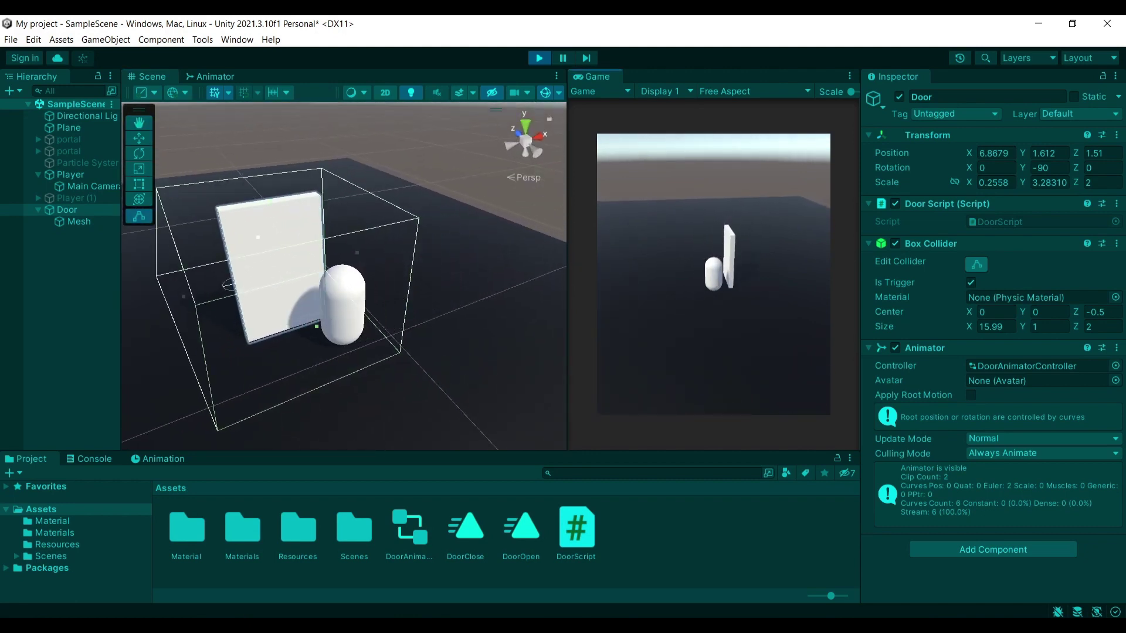
pyautogui.press('e')
pyautogui.press('w')
pyautogui.press('d')
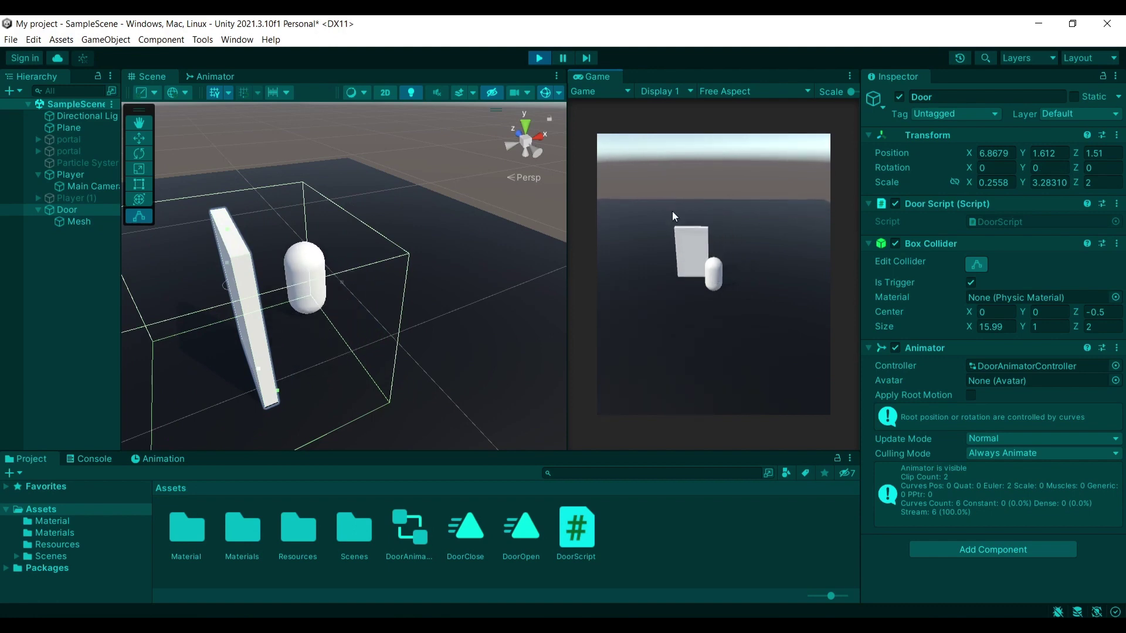
pyautogui.click(539, 58)
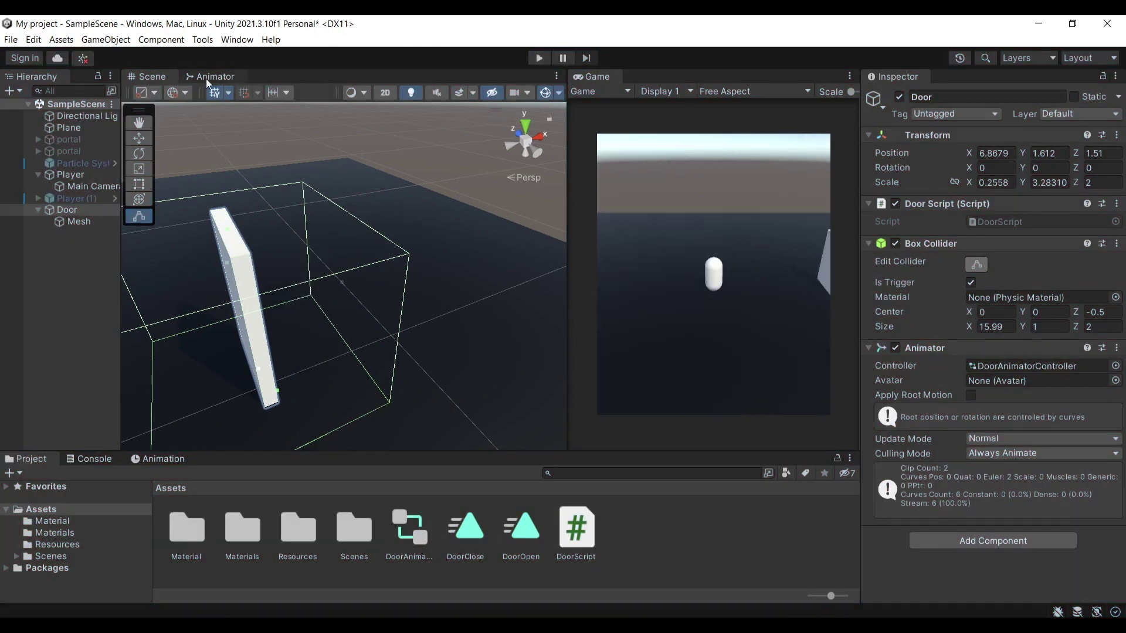
# Step: Review the DoorClosed→DoorOpen transition's DoorState true condition, then stop the screen recording
pyautogui.click(206, 79)
pyautogui.click(501, 303)
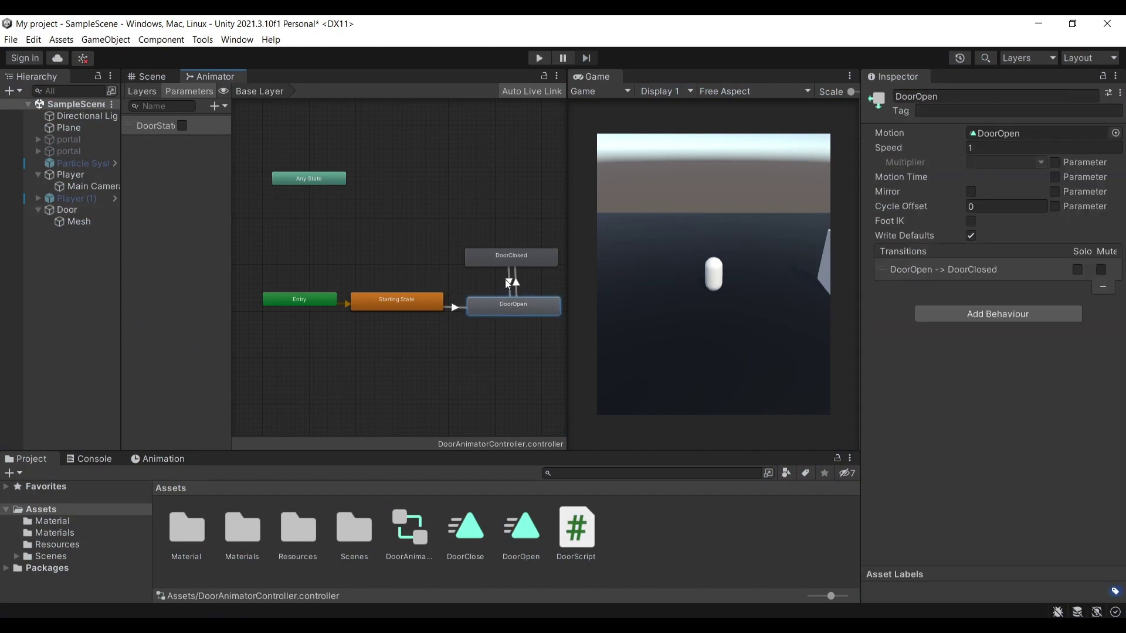
pyautogui.click(505, 279)
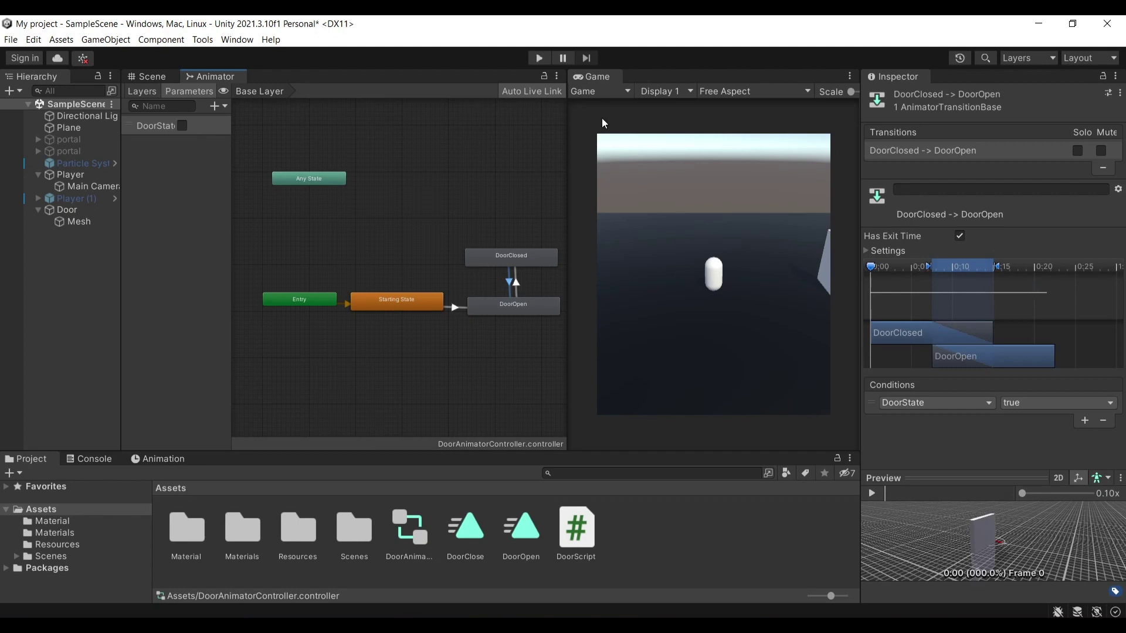
pyautogui.moveTo(1008, 356); pyautogui.dragTo(1005, 355)
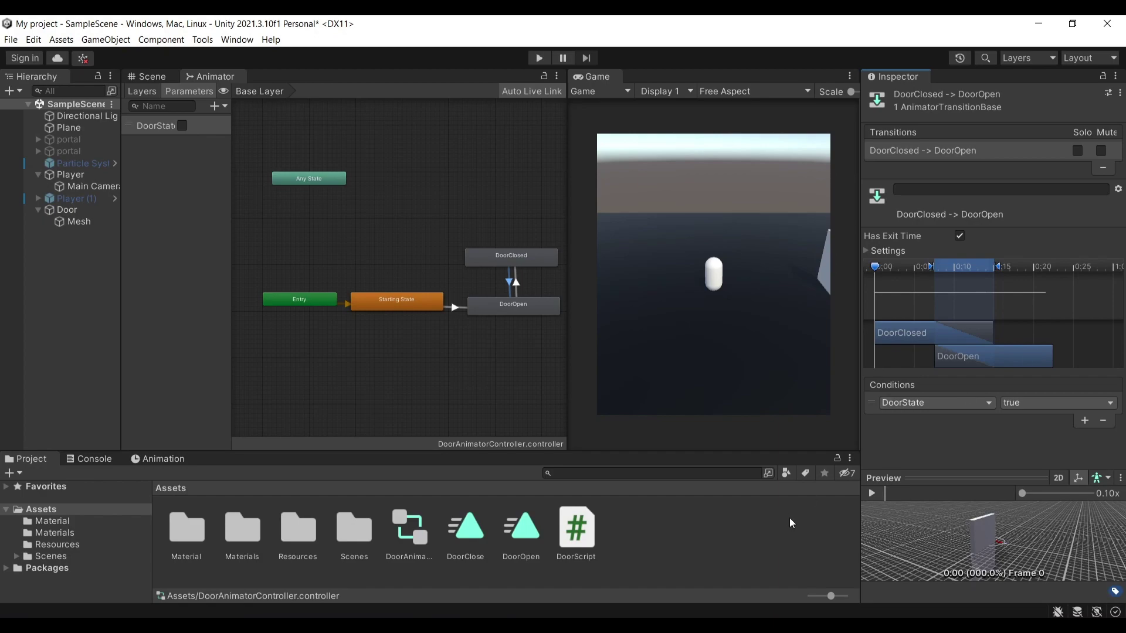
pyautogui.click(487, 629)
pyautogui.click(1006, 462)
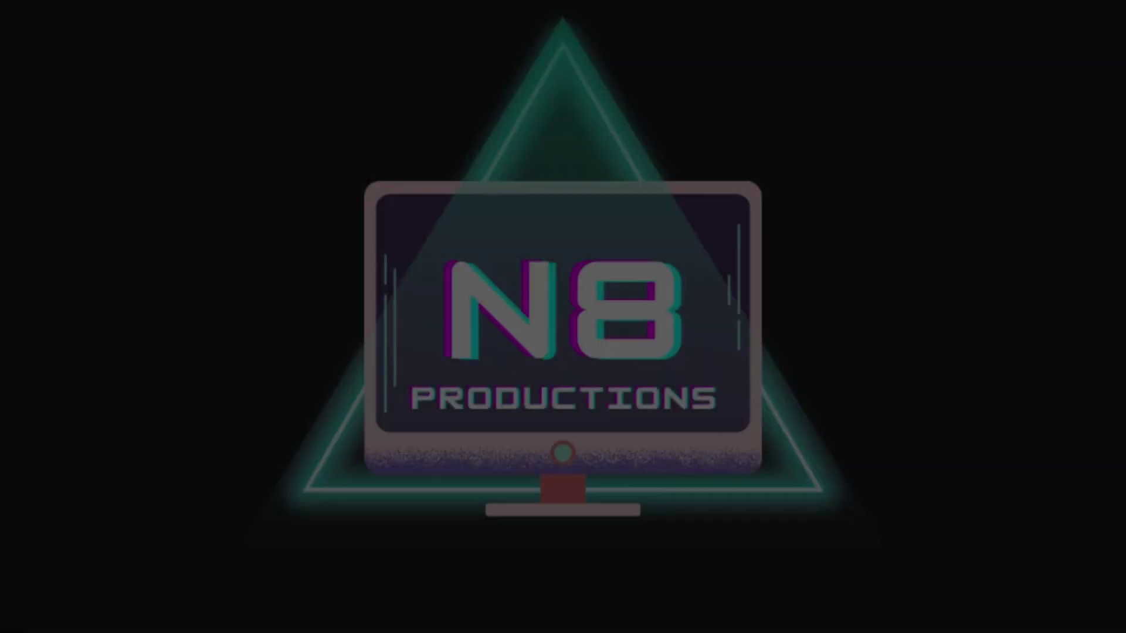